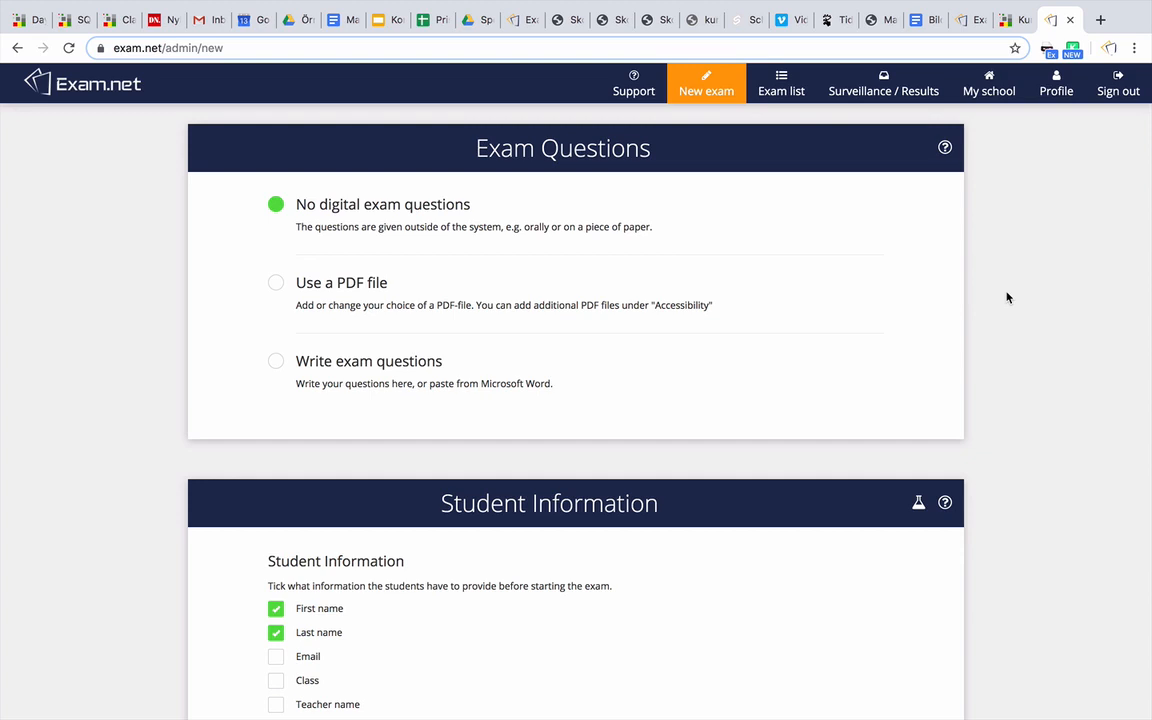
Try writing a sample question 'Write something here...' in the exam, then discard it
left_click(434, 373)
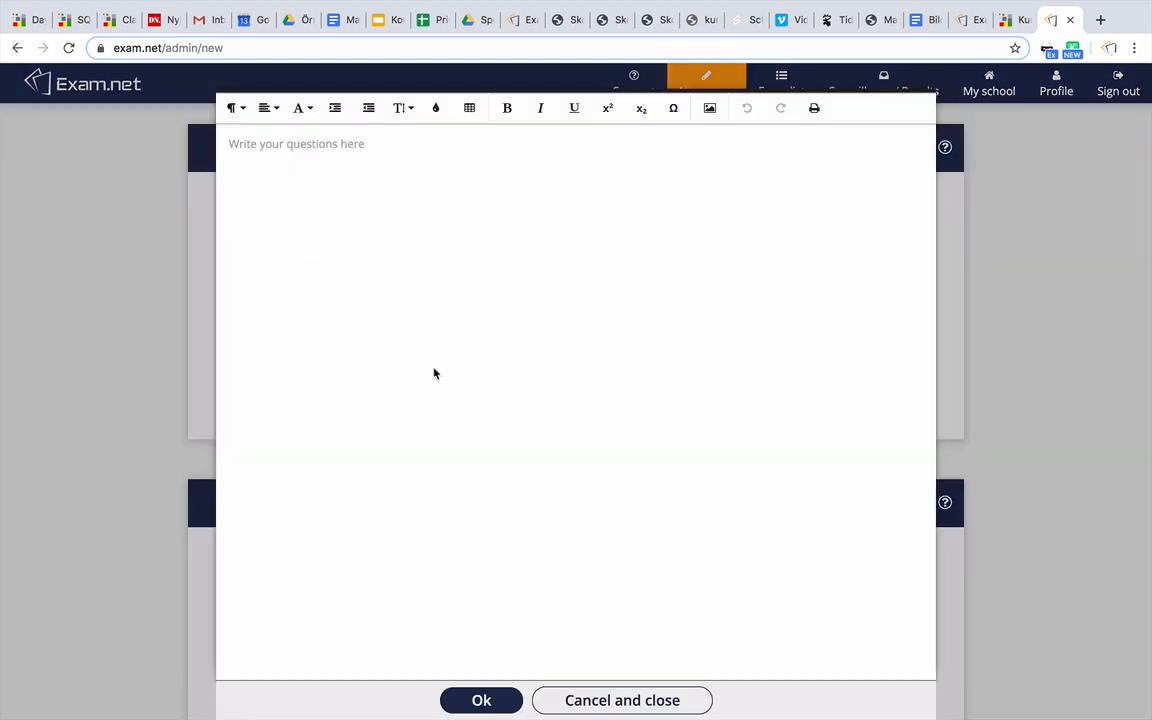
left_click(424, 303)
type("Wr")
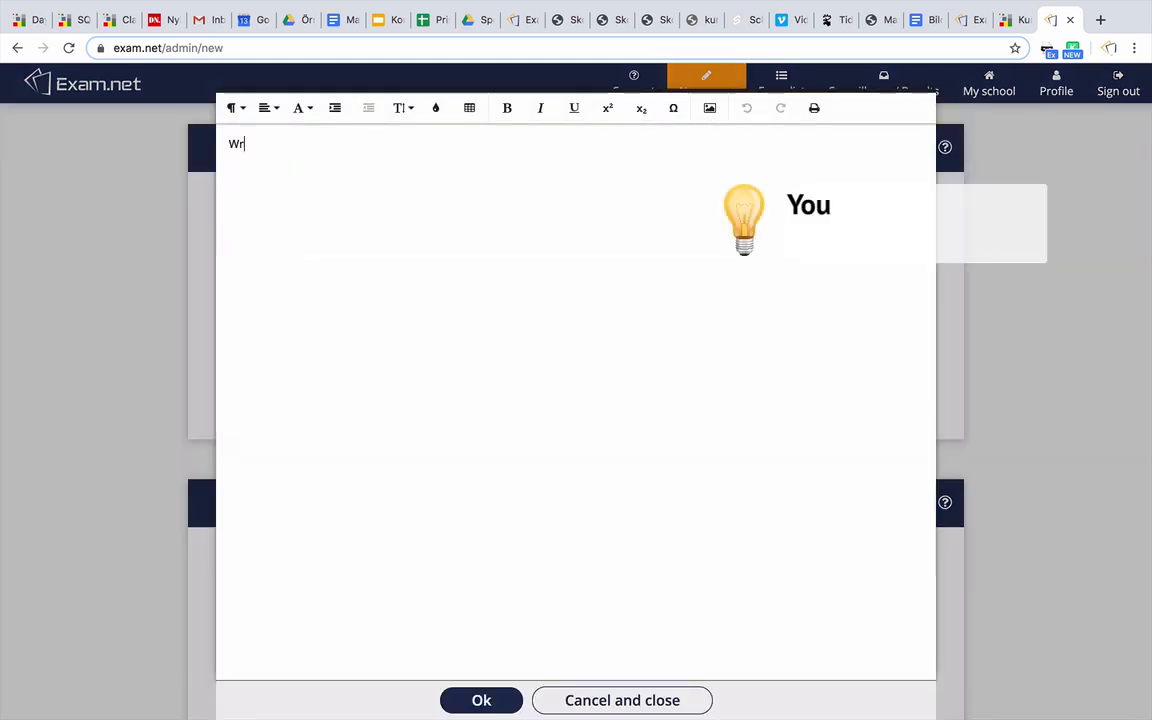
type("ite something here...")
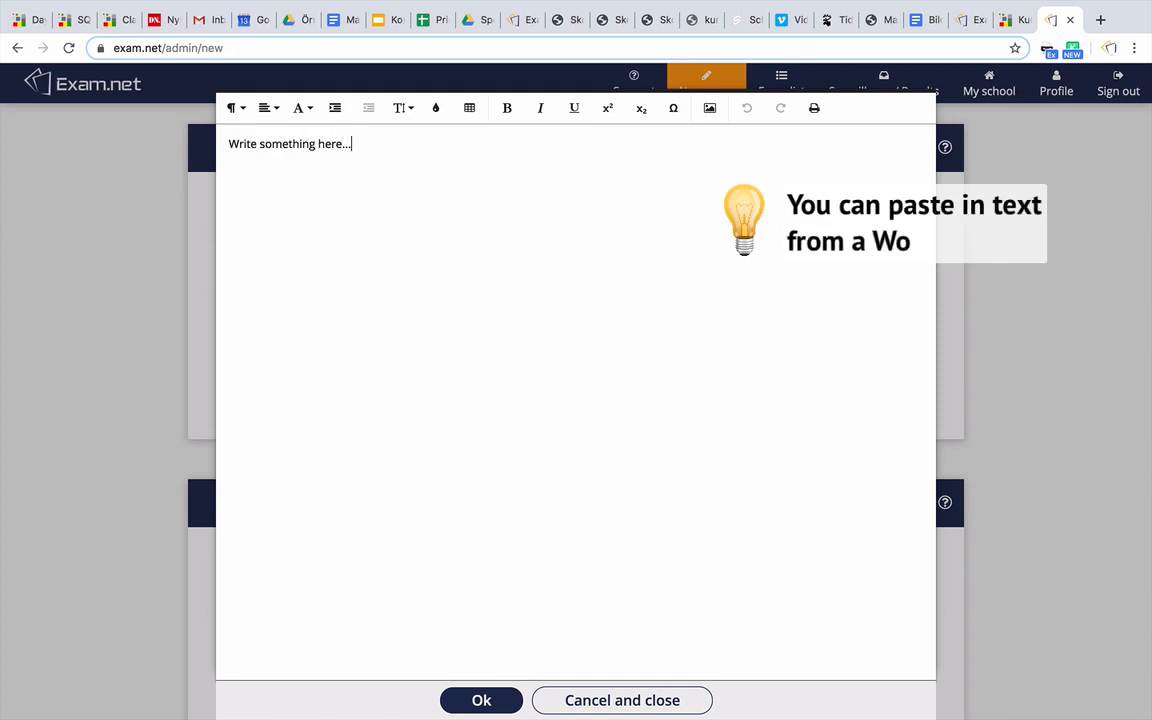
left_click(615, 699)
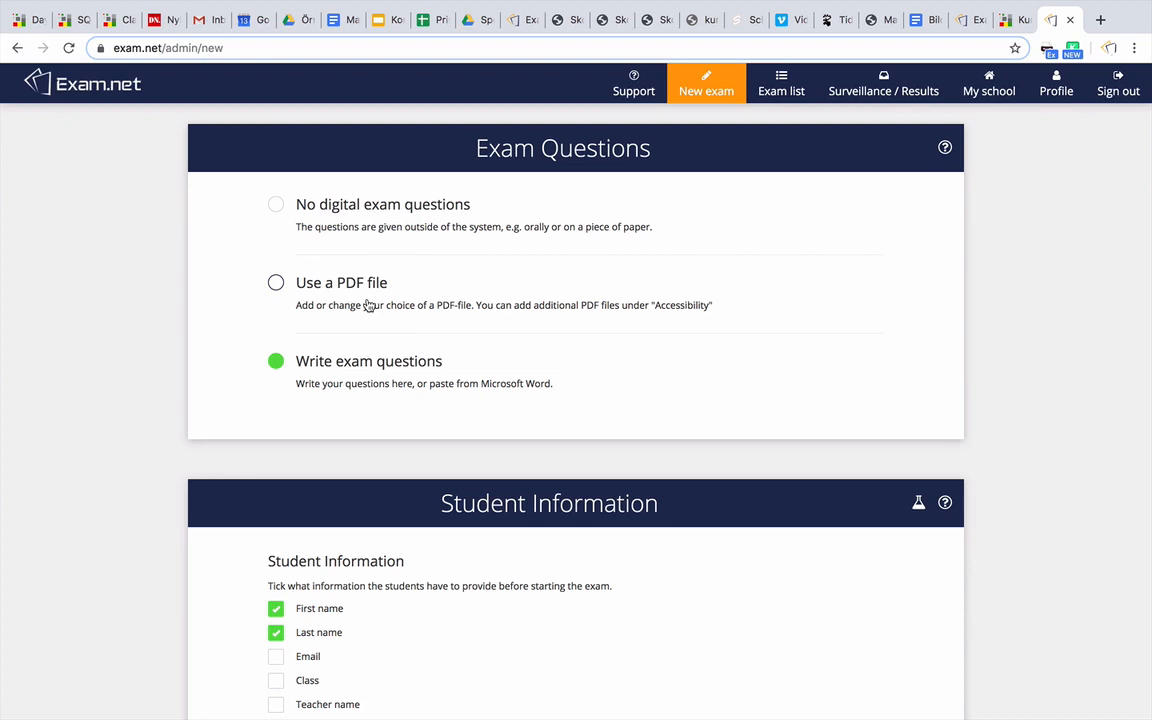
Use 1472508_letter-to-connect.pdf as the exam's question file and close its preview
left_click(359, 289)
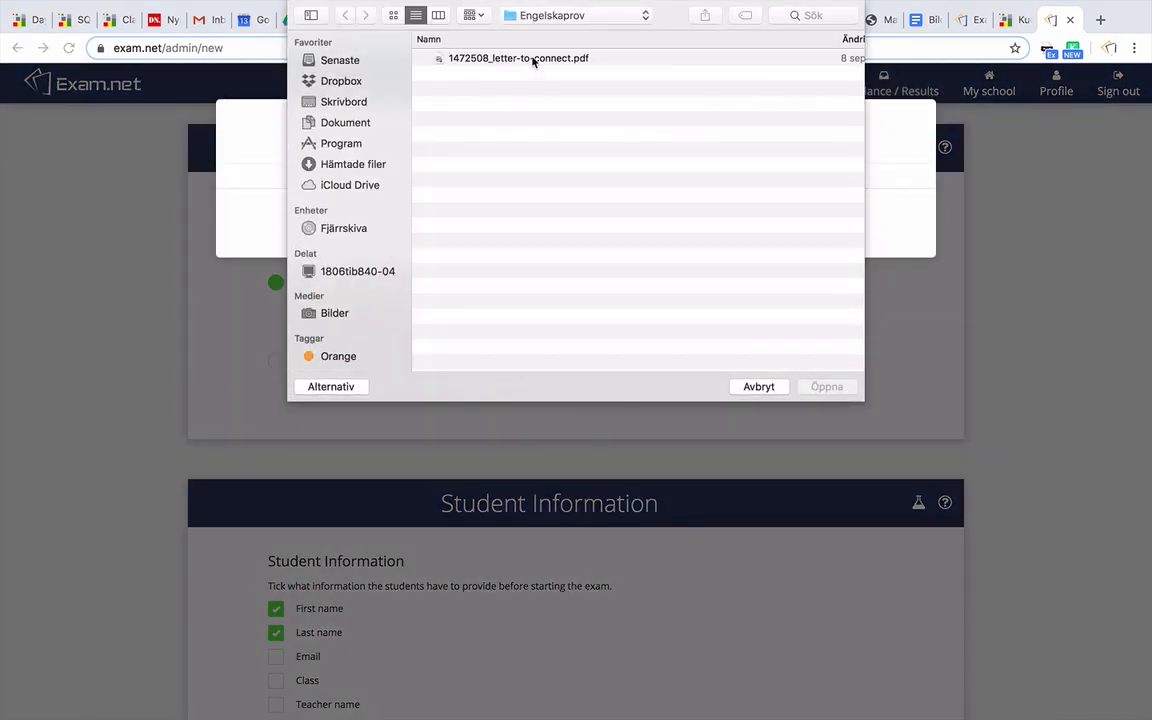
double_click(533, 60)
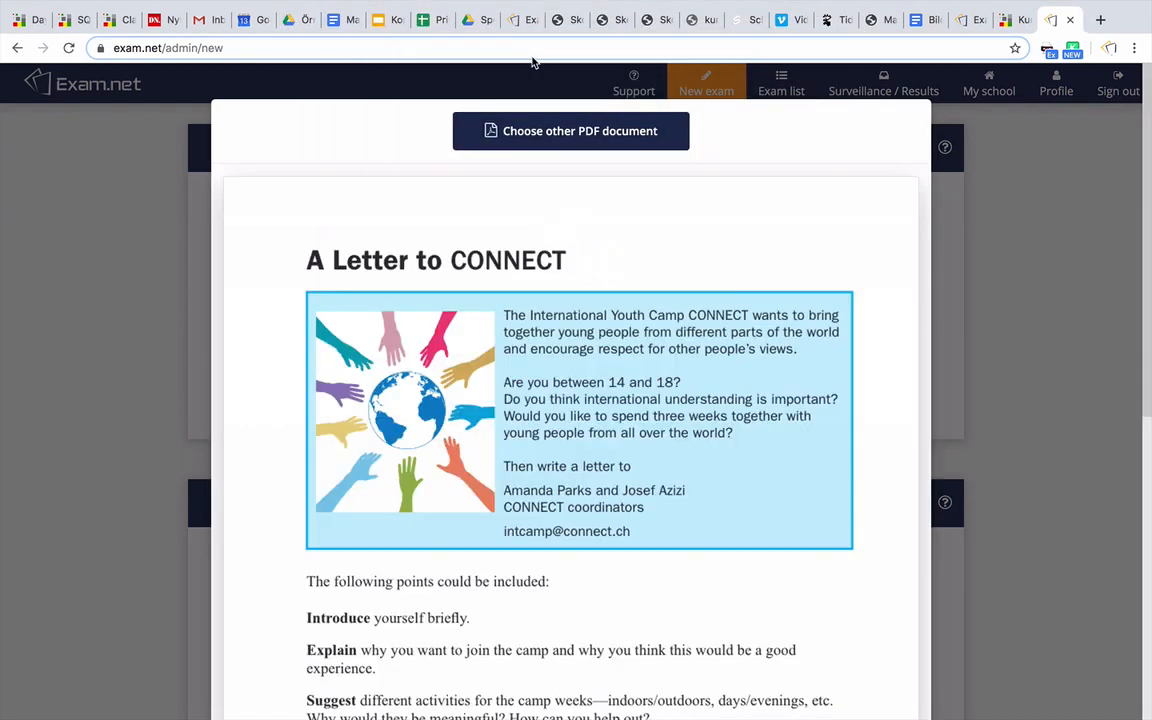
scroll(600, 249, "down", 4)
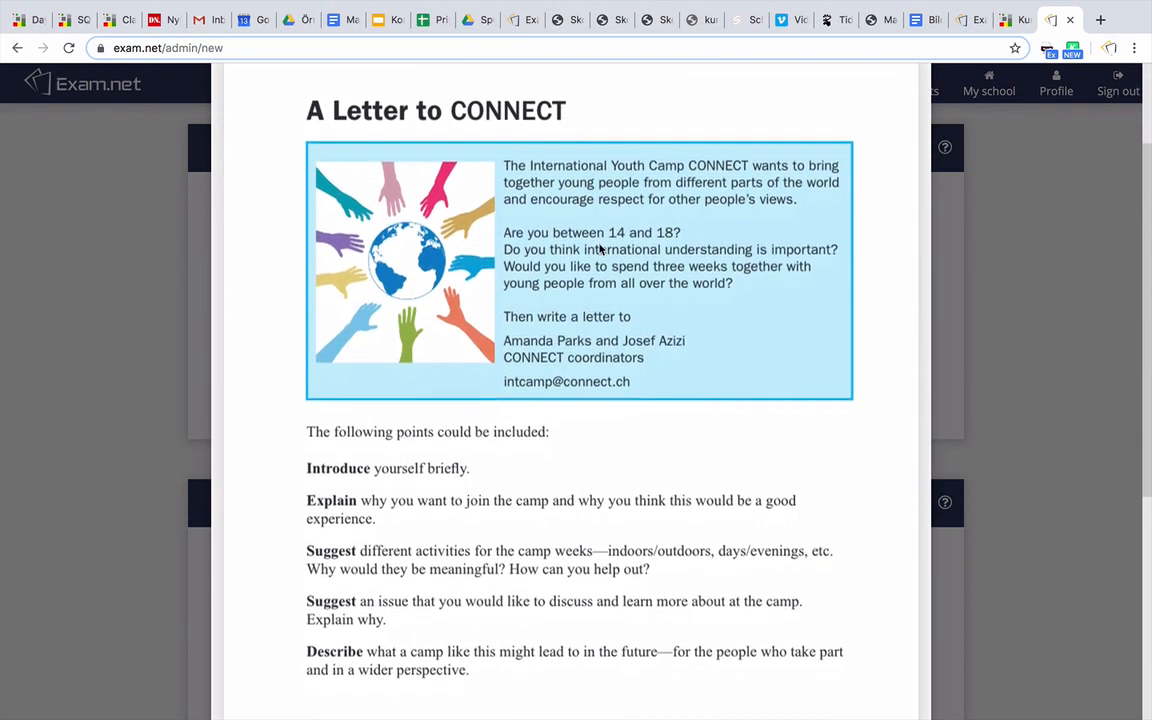
scroll(600, 249, "down", 1)
scroll(600, 249, "up", 2)
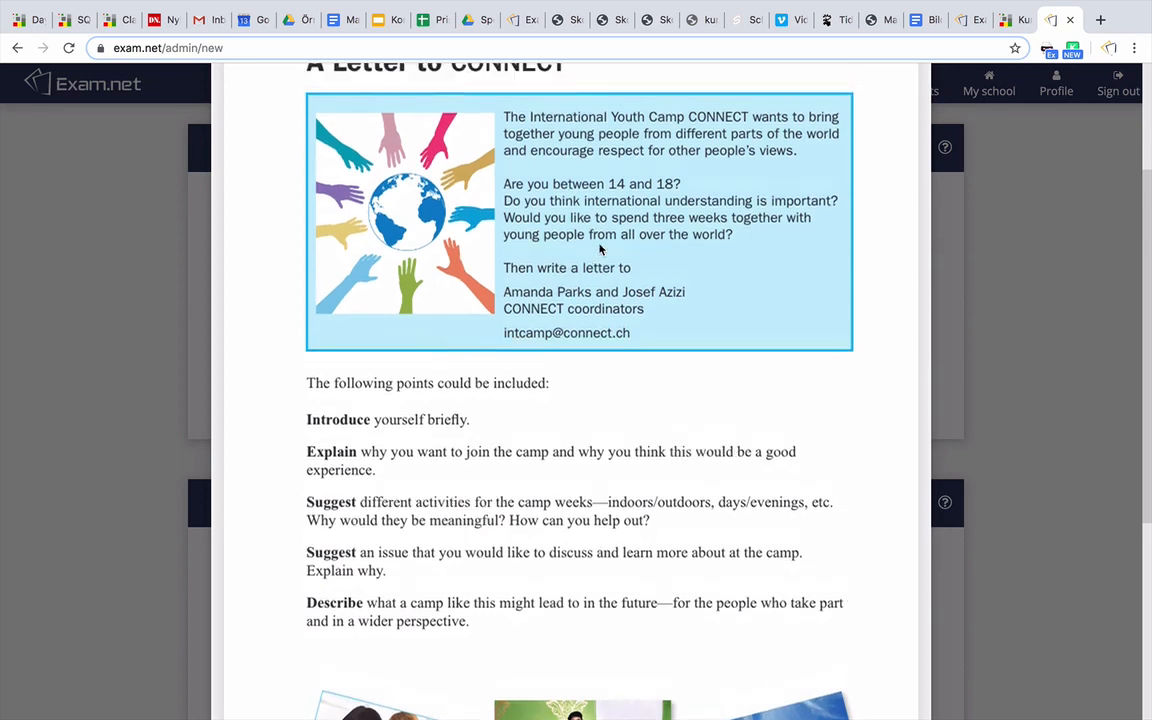
left_click(976, 320)
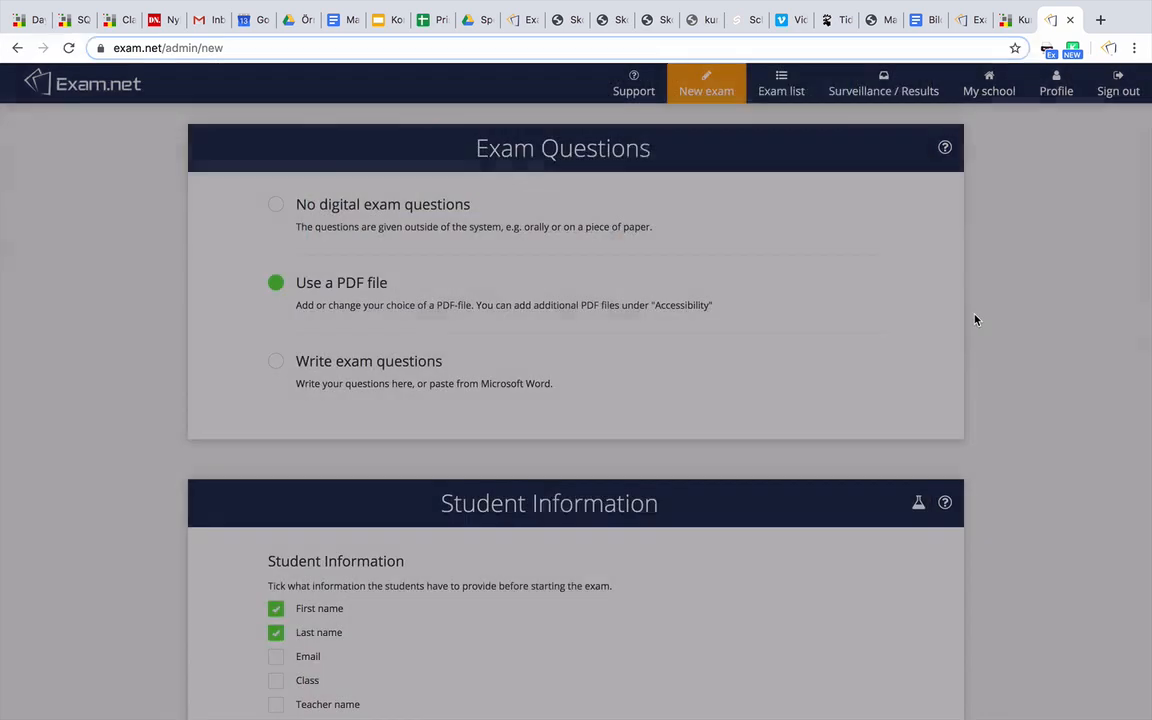
scroll(976, 320, "down", 7)
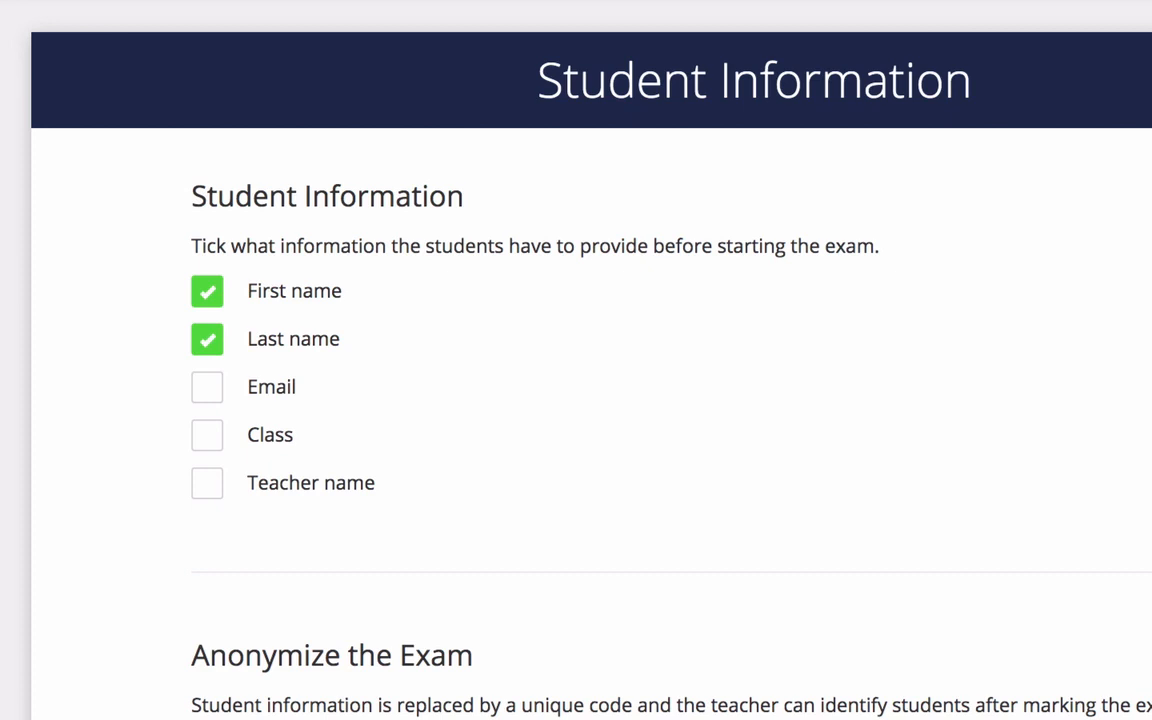
left_click(209, 396)
left_click(208, 398)
scroll(455, 540, "down", 5)
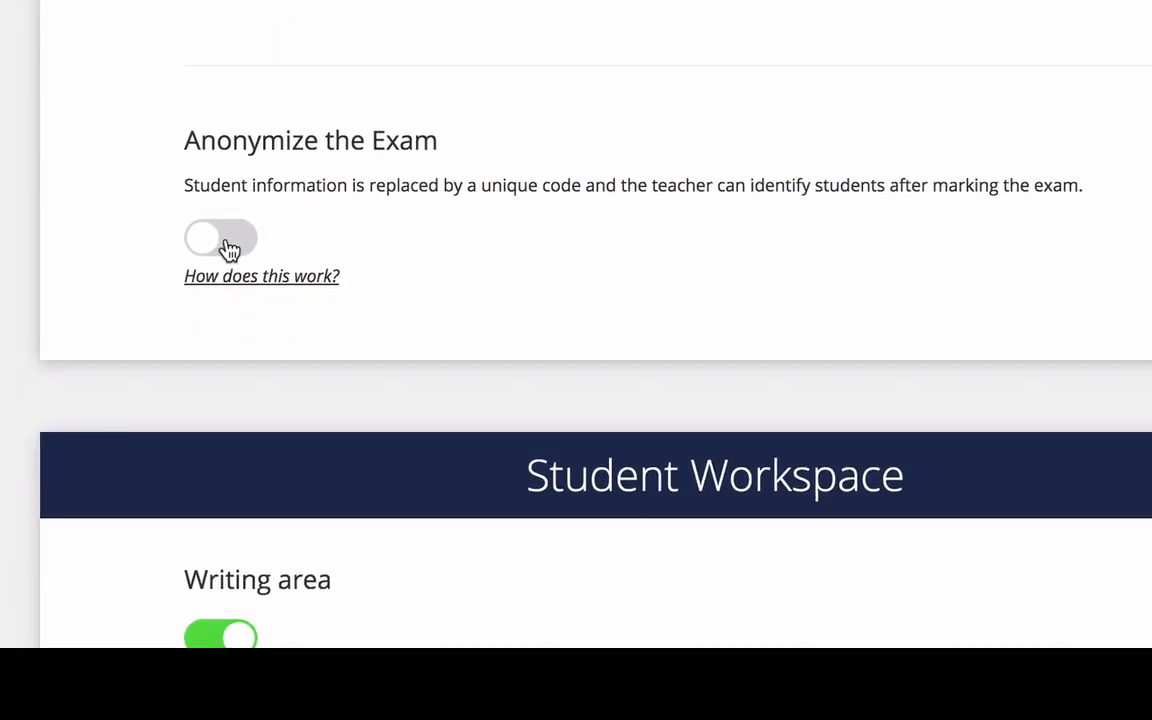
left_click(226, 240)
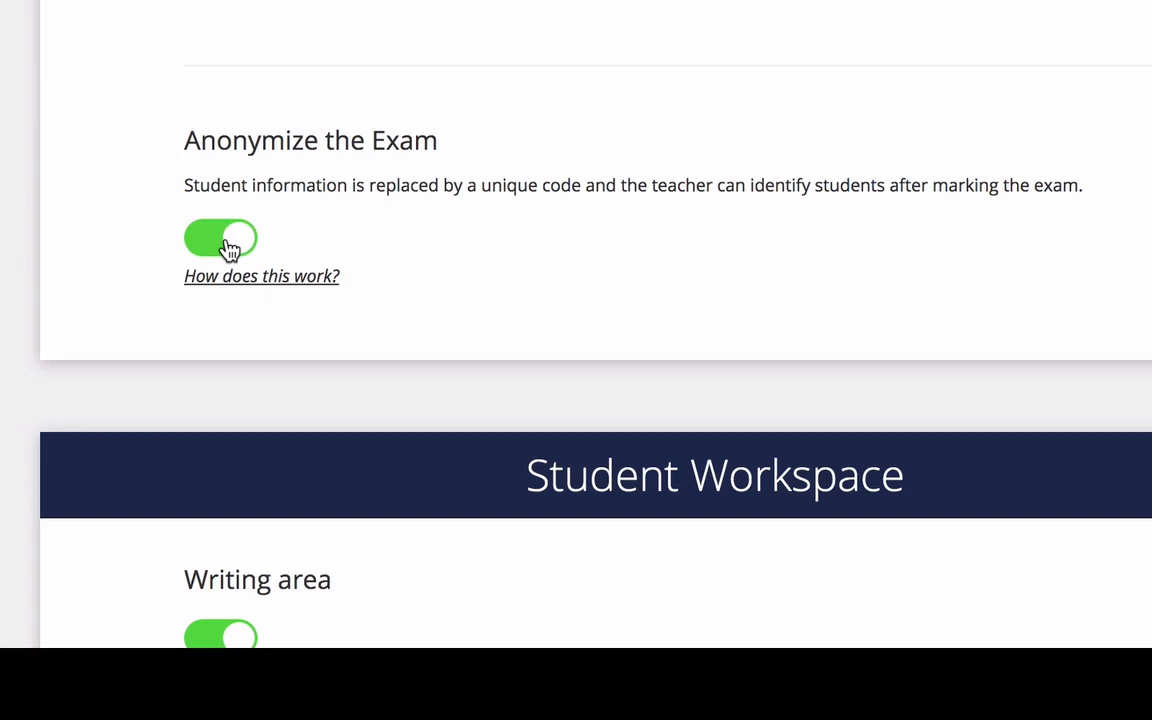
left_click(229, 249)
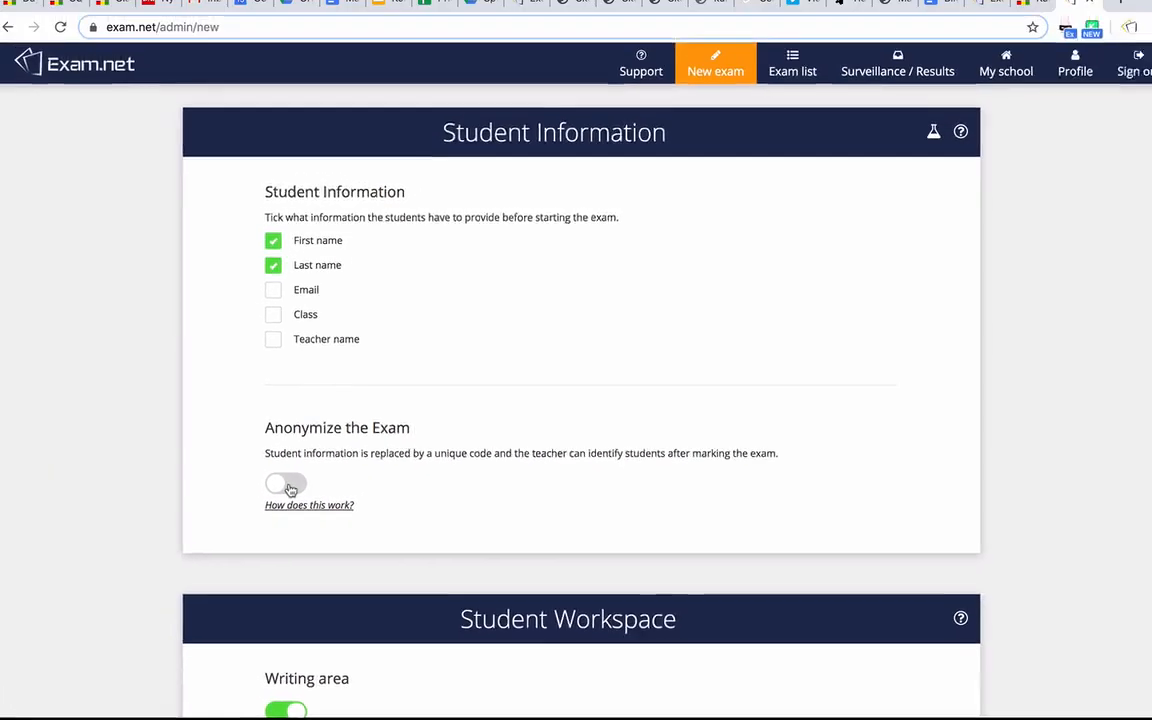
Set Spell check to 'Yes, for English'
scroll(1014, 508, "down", 5)
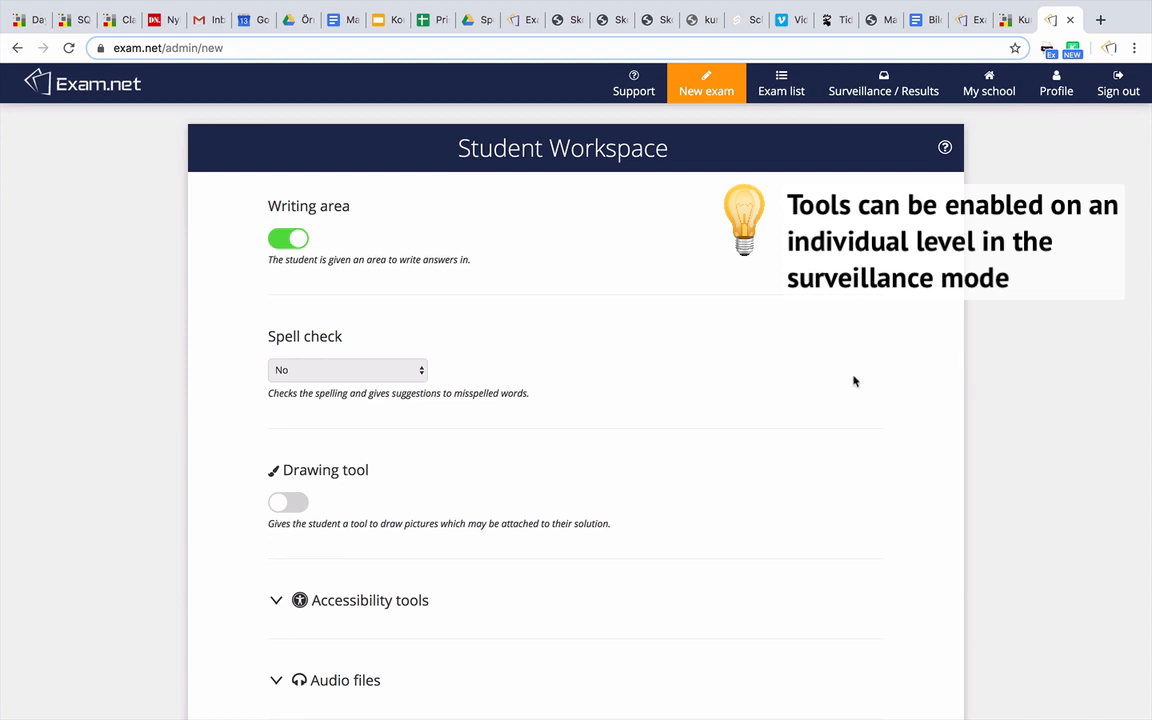
left_click(414, 374)
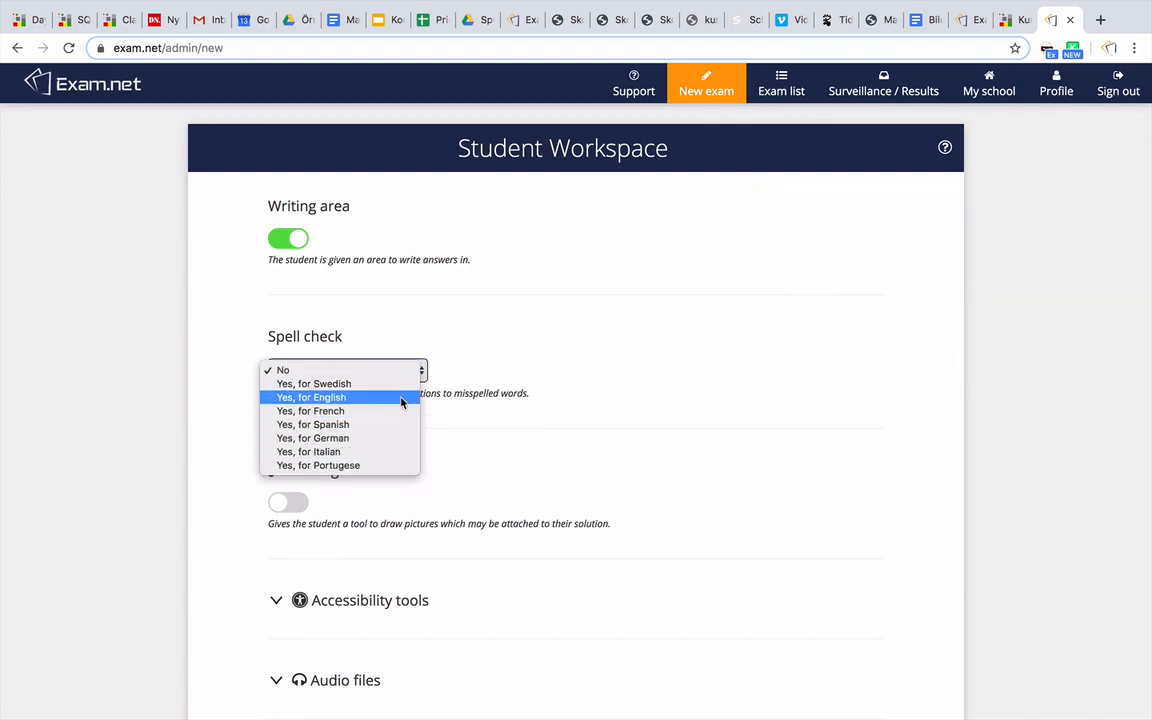
left_click(402, 398)
scroll(402, 402, "down", 3)
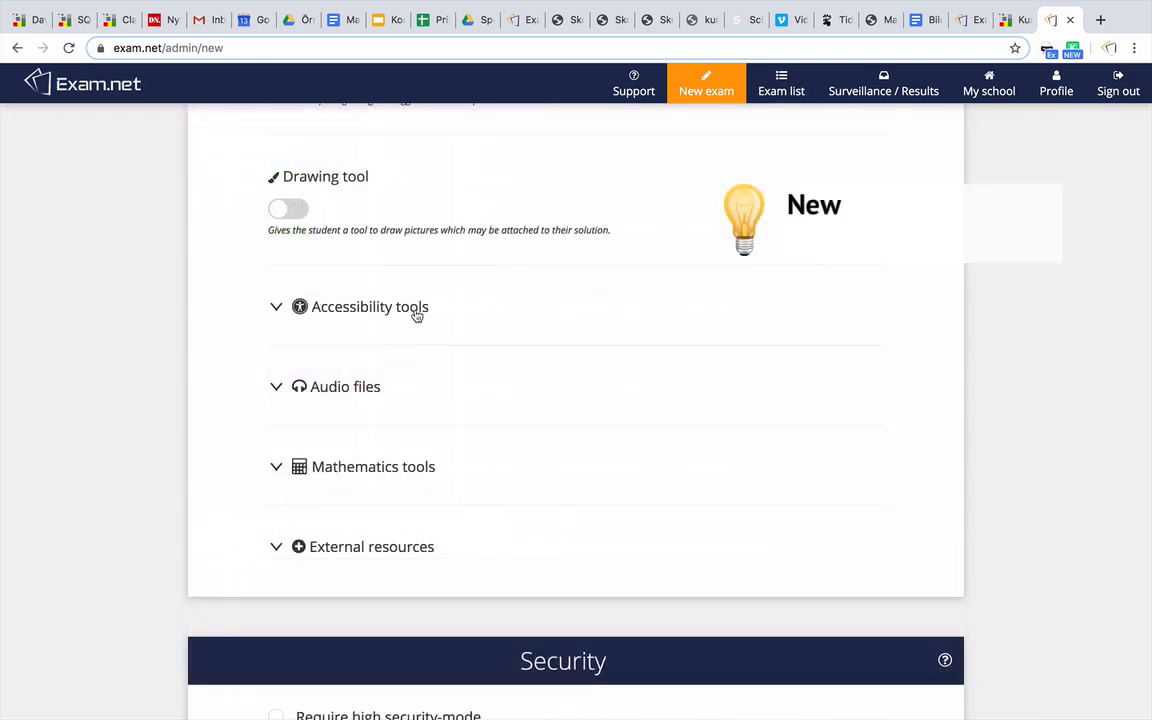
Under Accessibility tools, enable translation help, English Dictionary of Synonyms and Speech synthesis
left_click(417, 314)
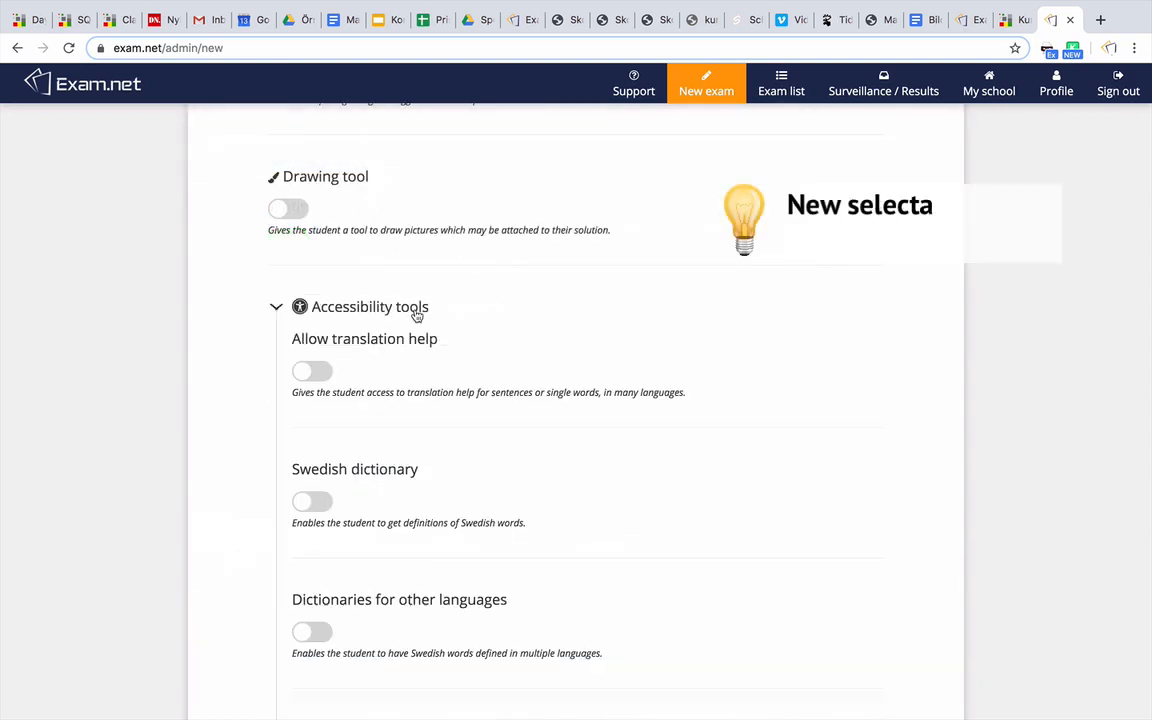
left_click(310, 371)
scroll(237, 371, "down", 5)
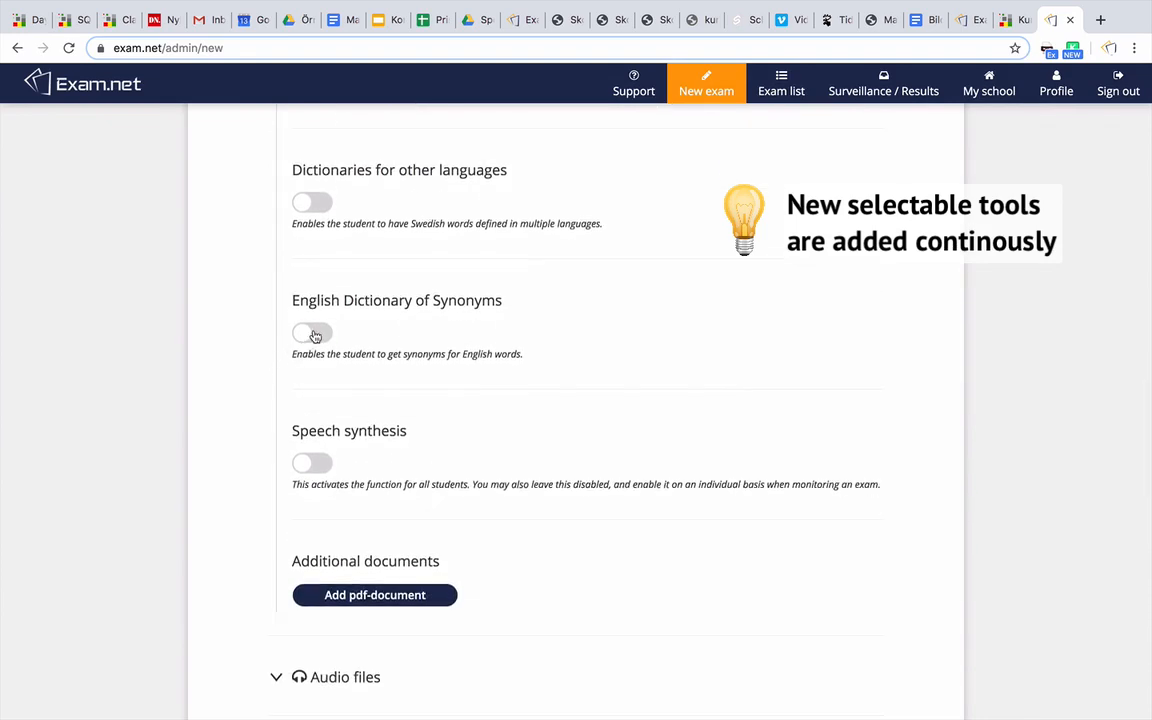
left_click(311, 333)
left_click(310, 465)
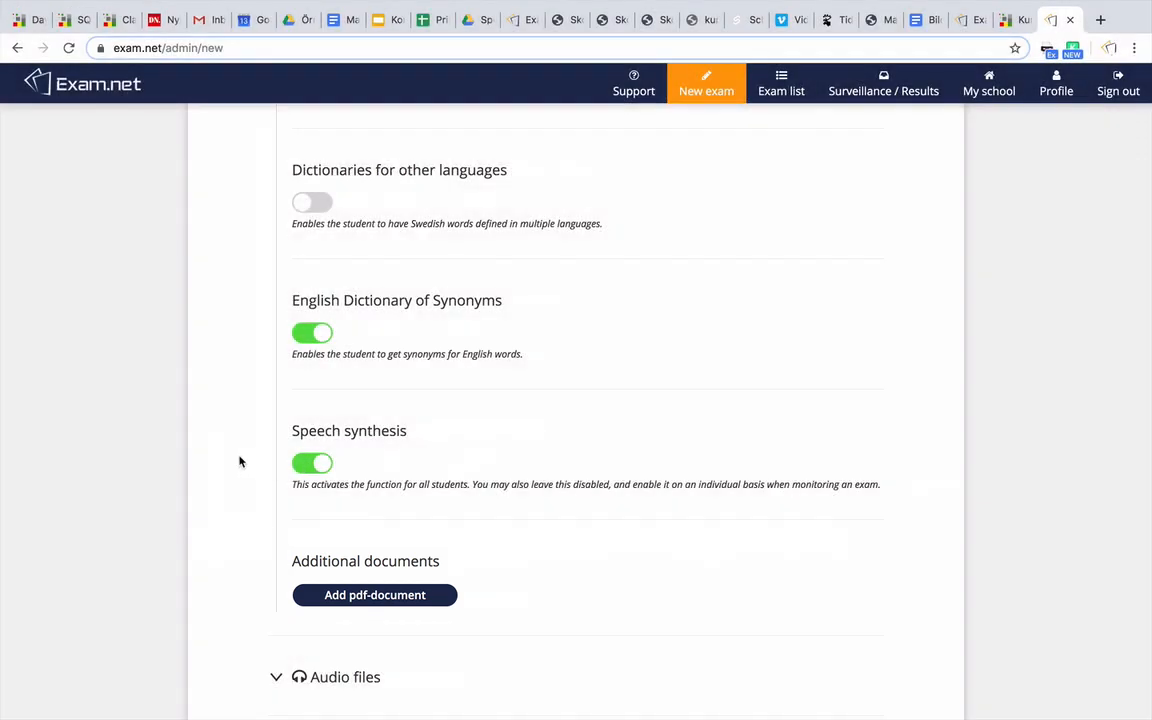
scroll(239, 462, "down", 5)
Scroll past the Audio files and Mathematics tools options, peeking at each, down to Security
scroll(239, 462, "down", 2)
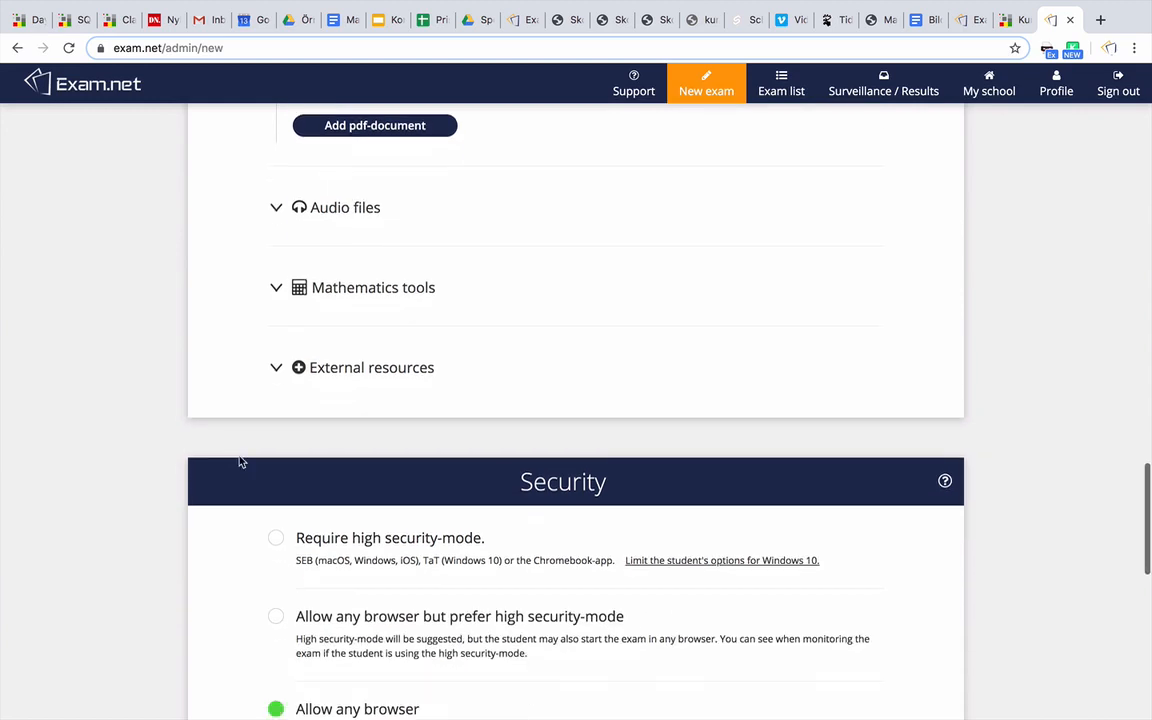
left_click(276, 209)
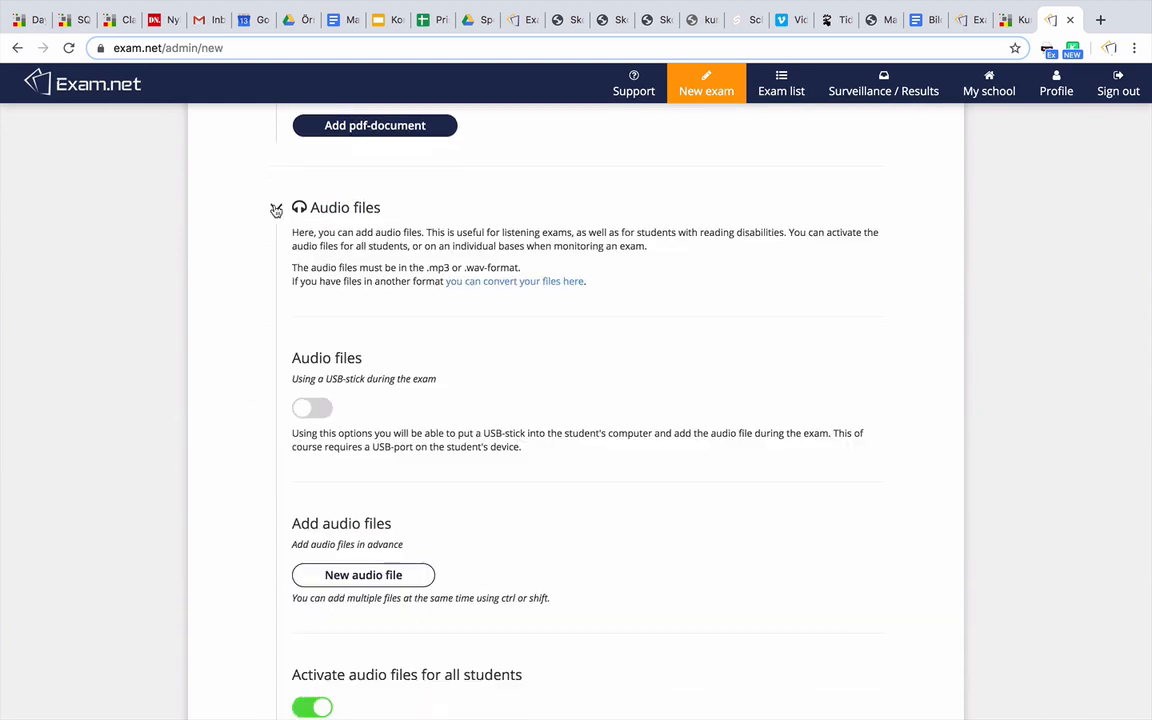
scroll(276, 210, "down", 3)
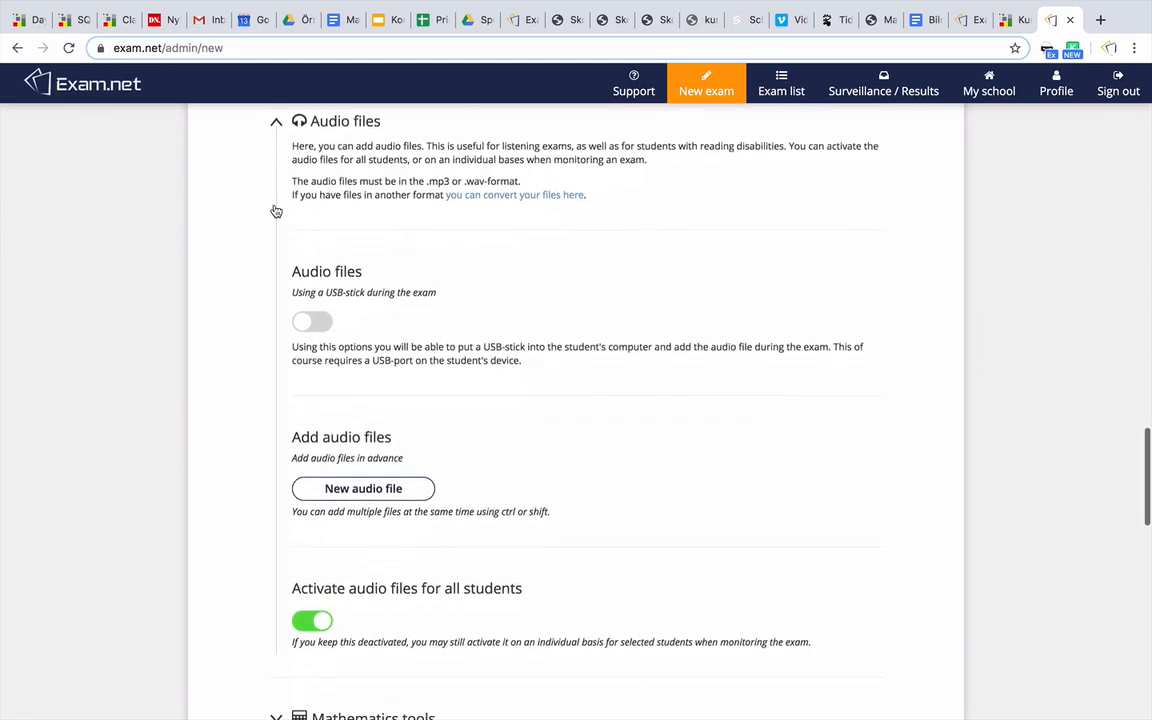
scroll(276, 210, "up", 3)
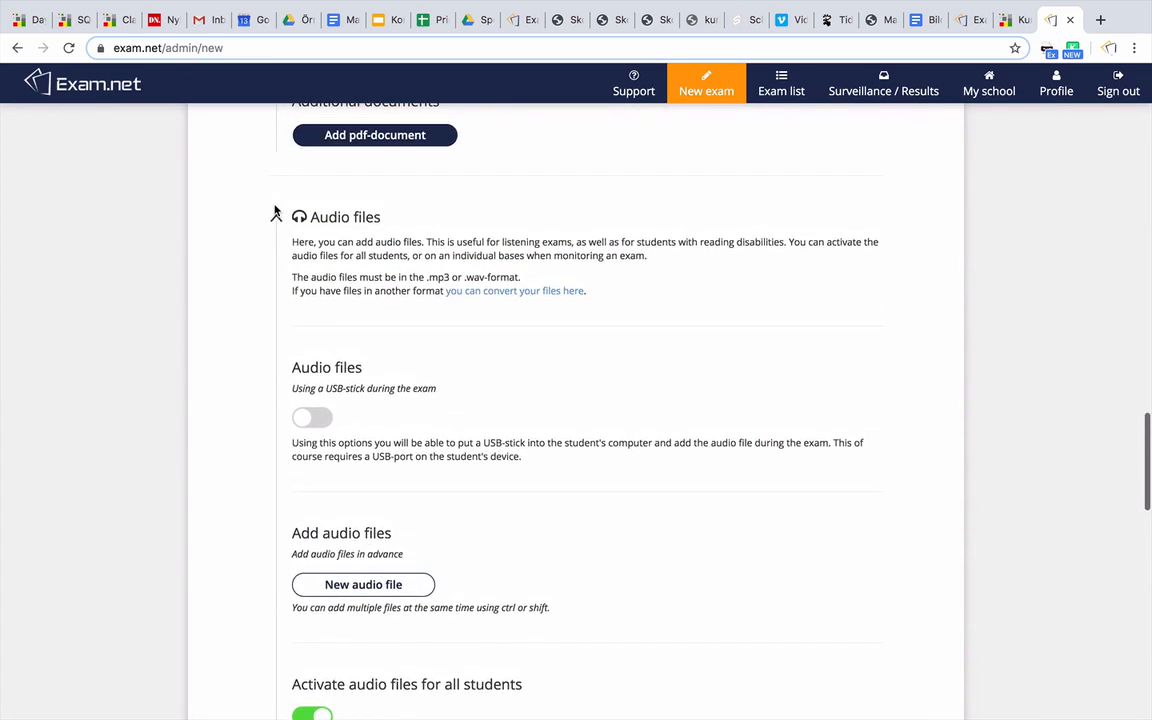
left_click(276, 217)
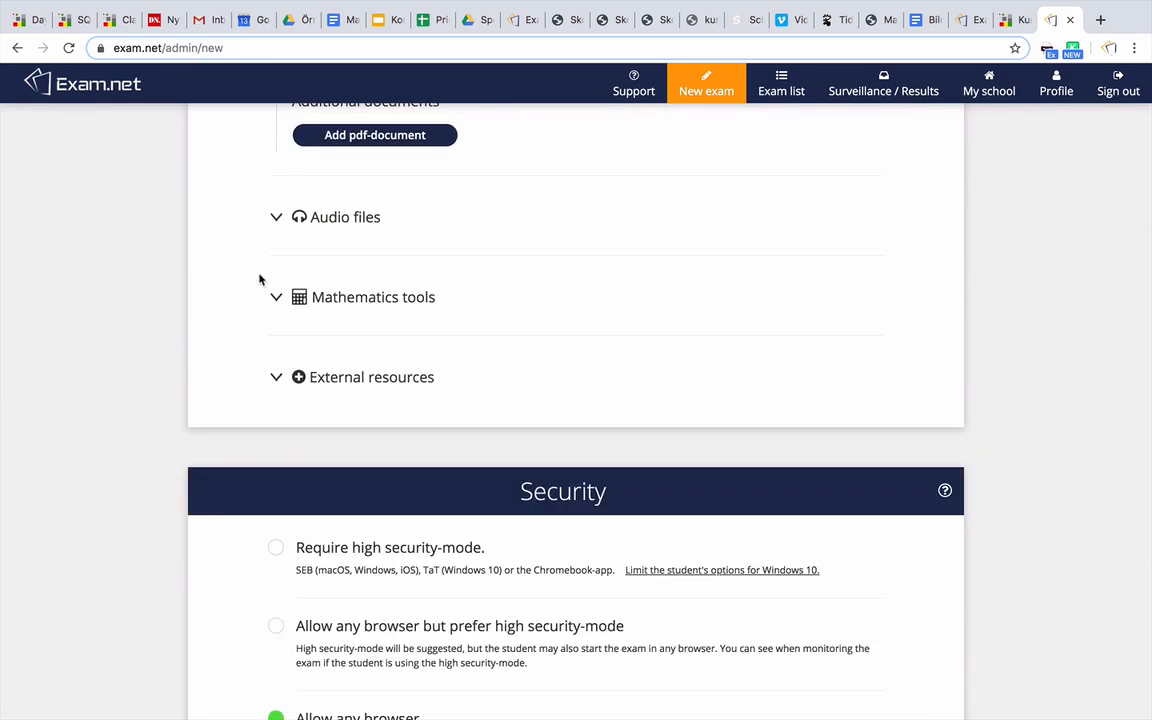
scroll(250, 278, "down", 2)
left_click(277, 219)
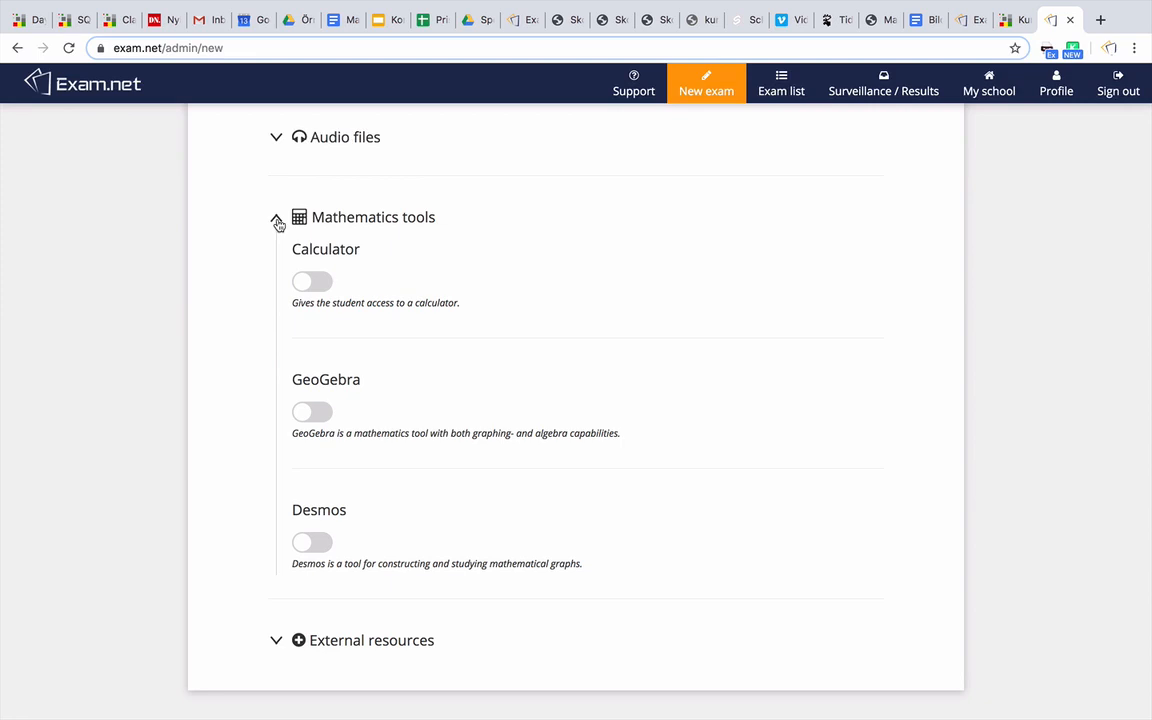
left_click(277, 220)
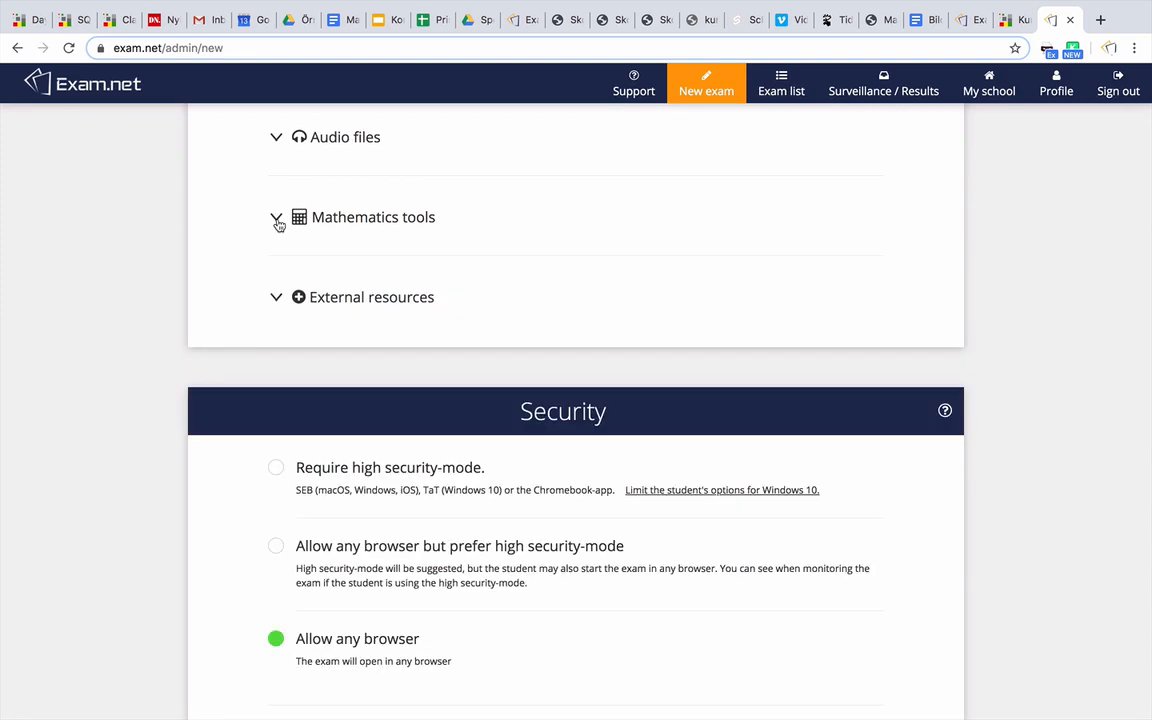
scroll(157, 348, "down", 3)
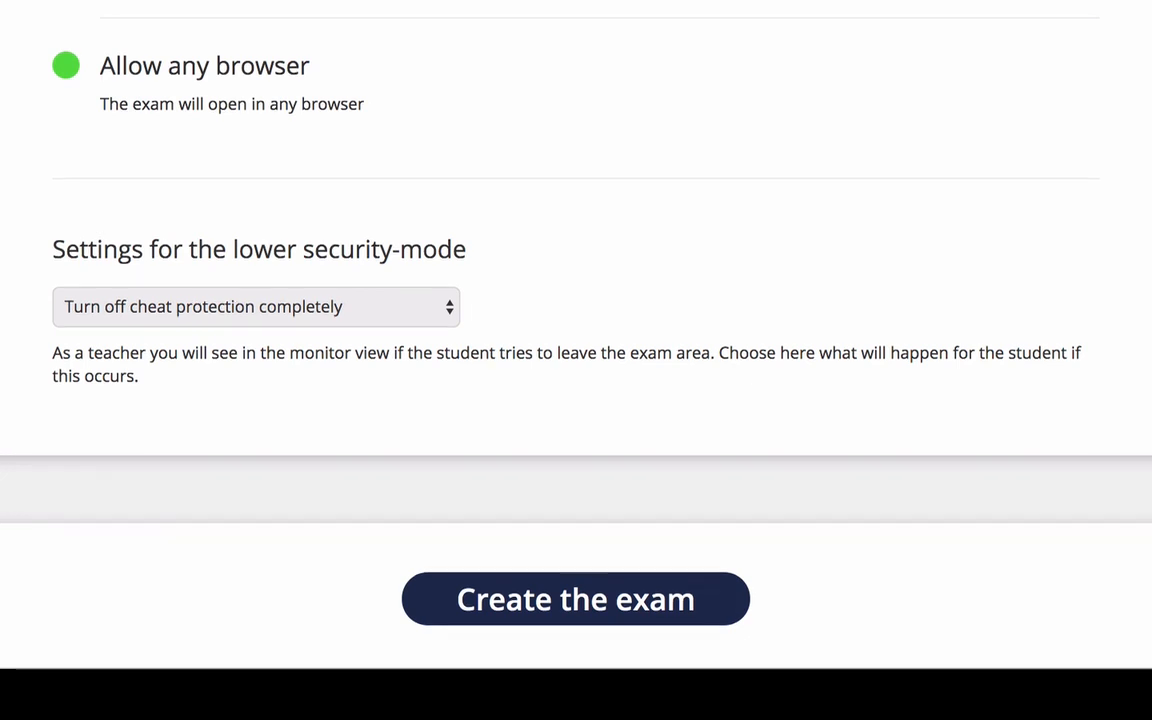
left_click(391, 311)
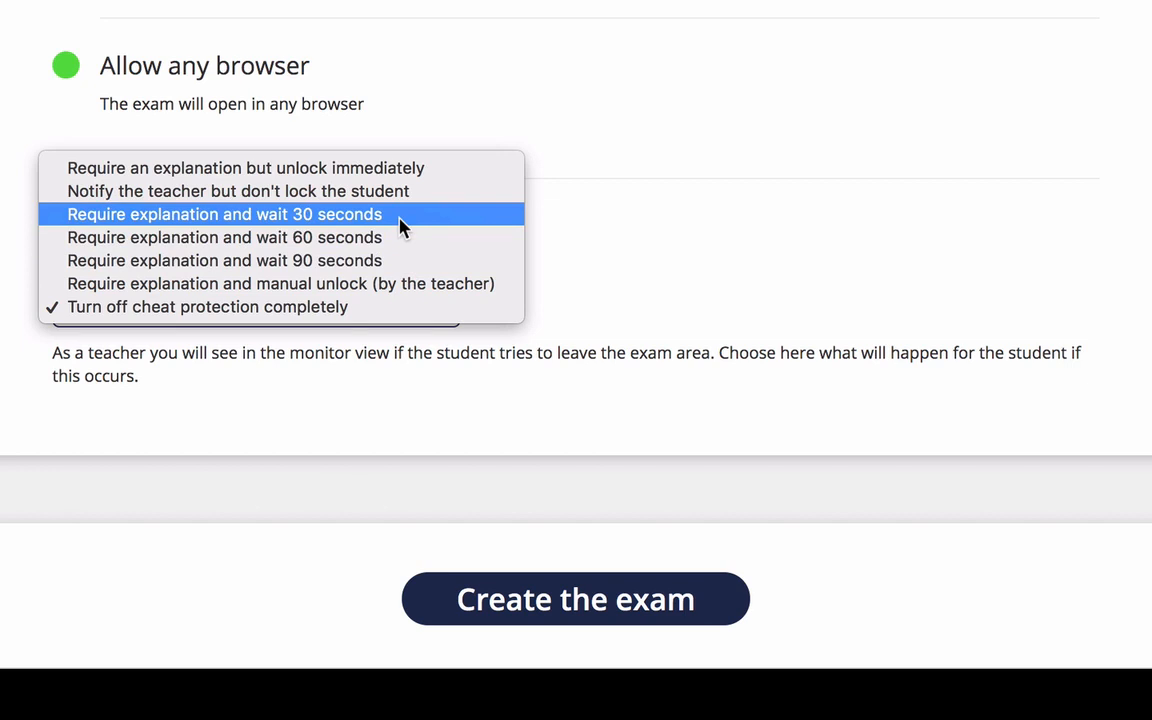
left_click(406, 310)
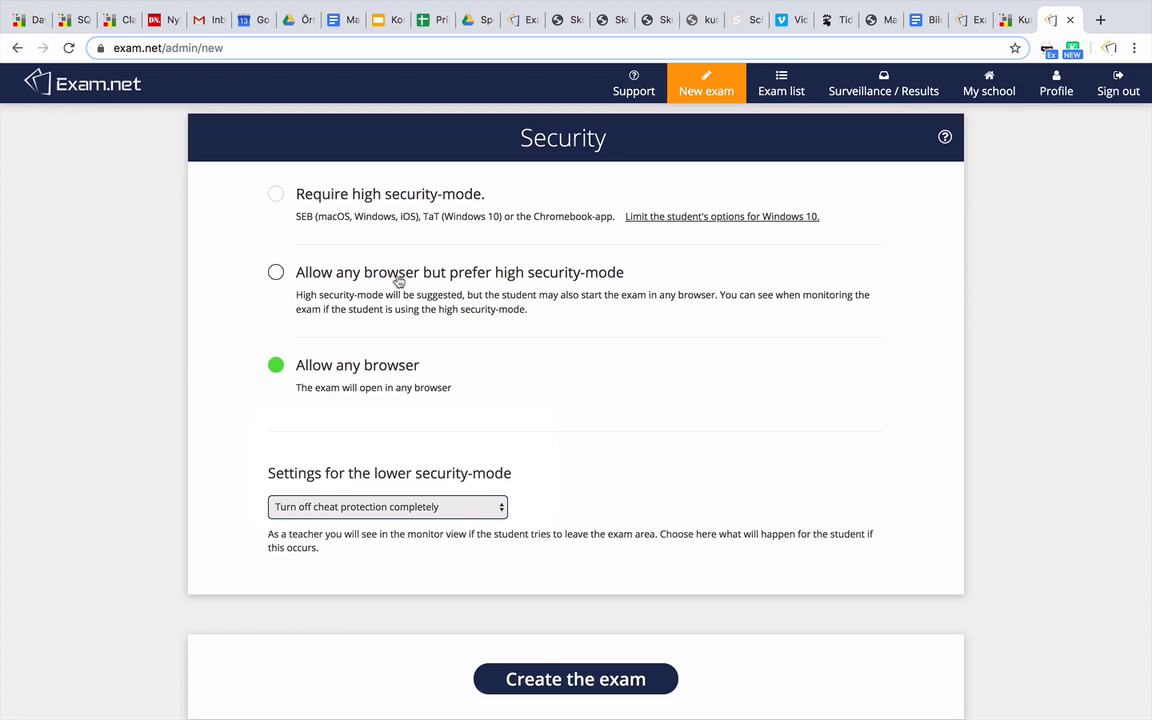
left_click(366, 201)
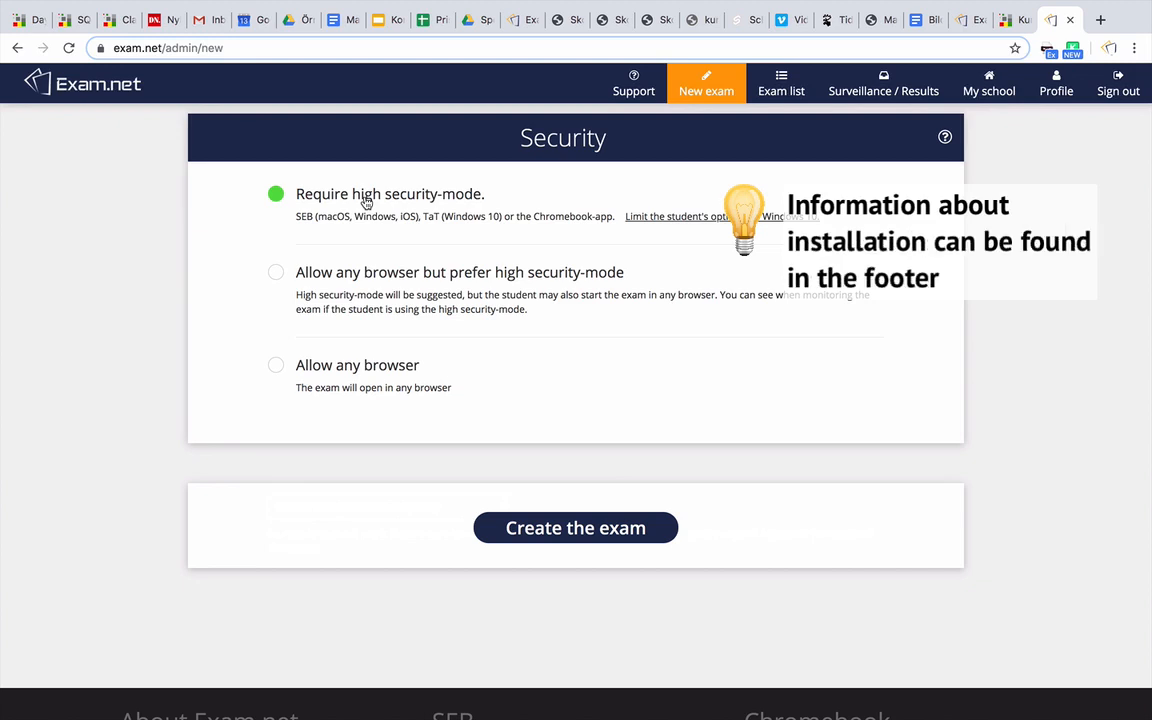
left_click(352, 370)
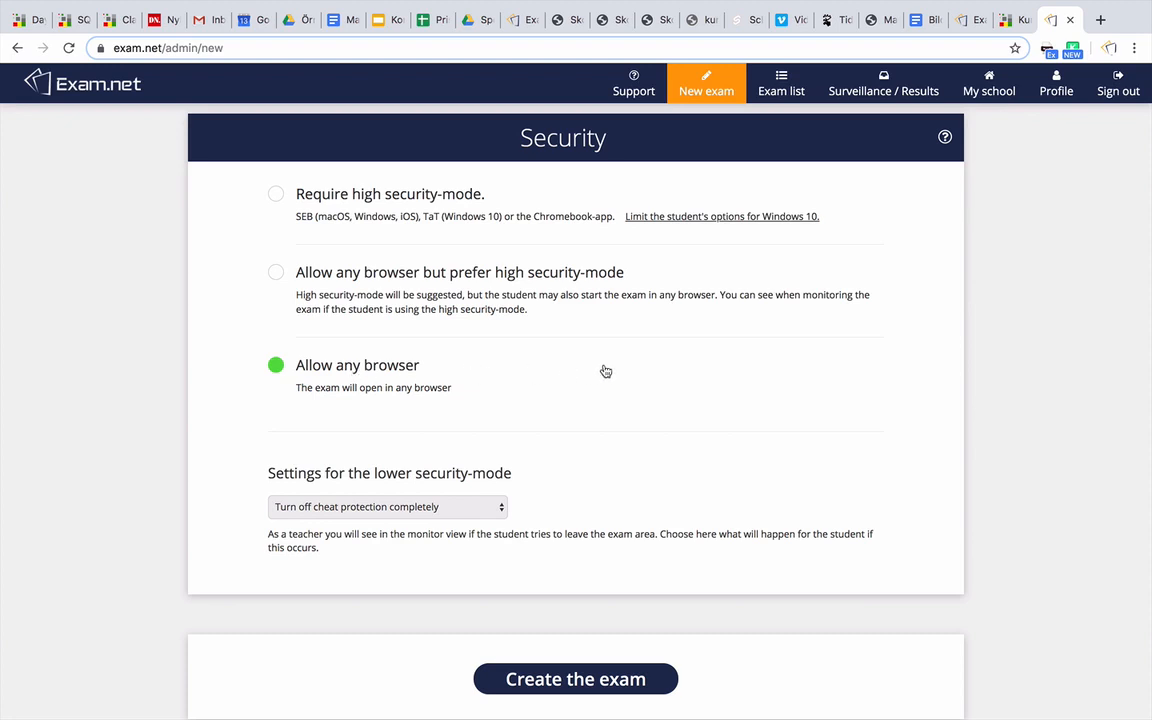
scroll(620, 372, "down", 5)
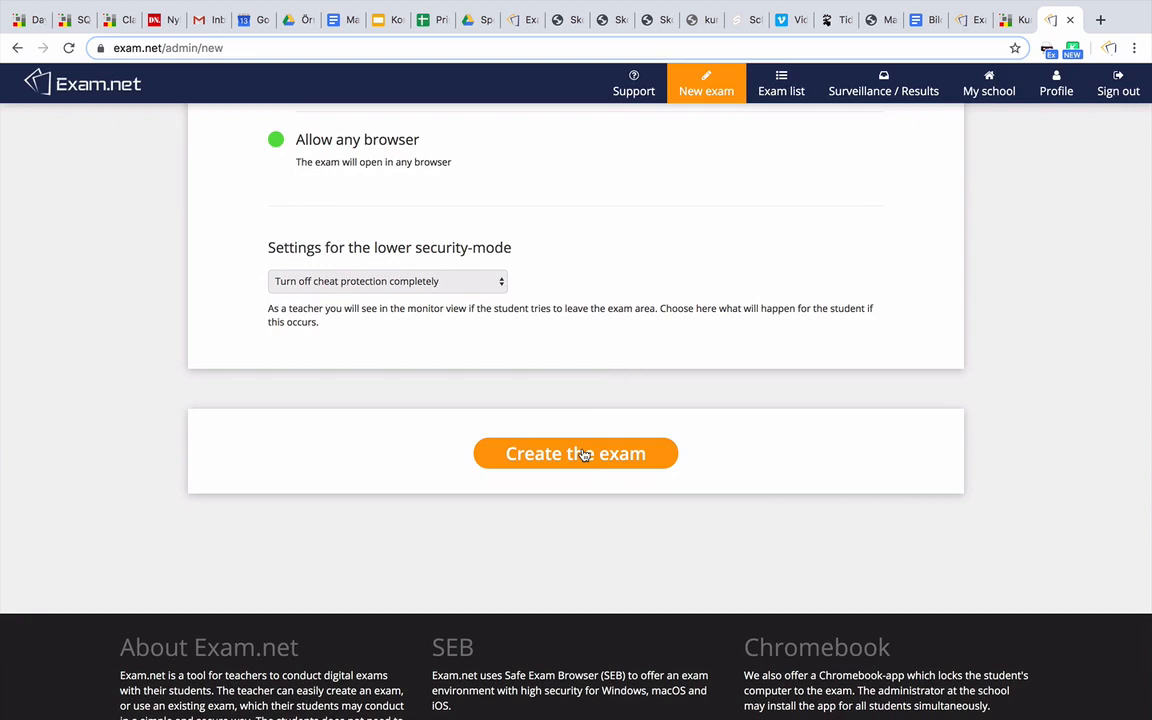
Create the exam 'A letter to connect' with the configured settings
left_click(583, 455)
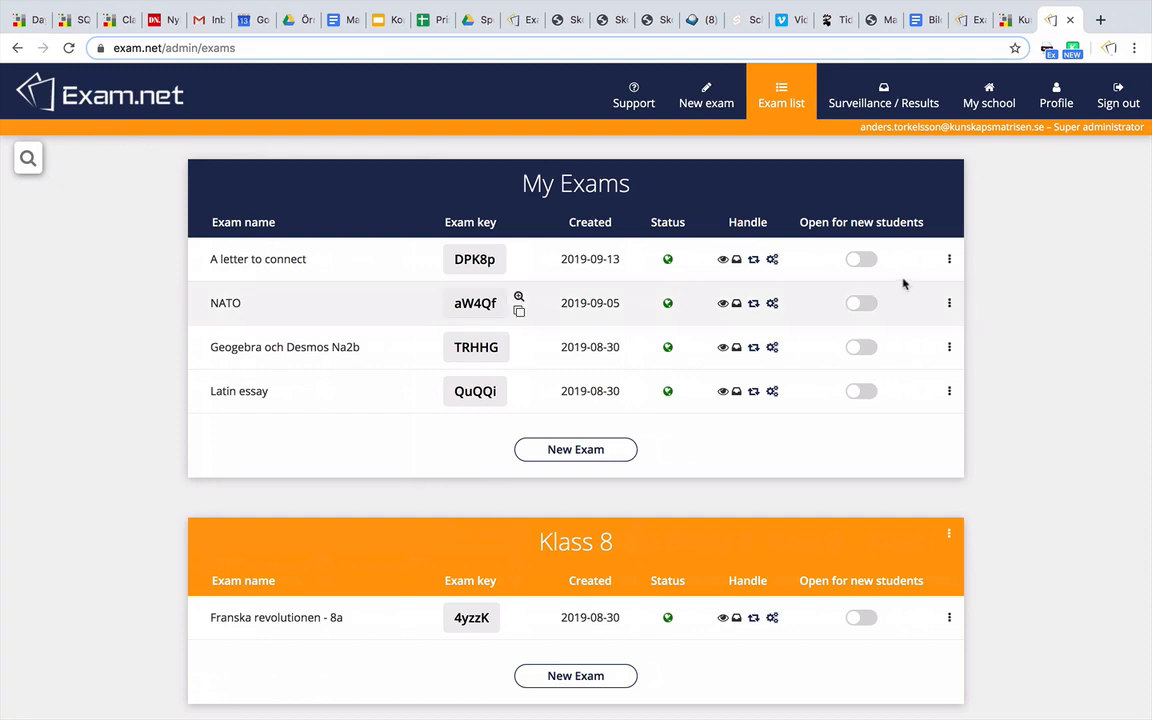
Open 'A letter to connect' to new students and display exam key DPK8p in large format
left_click(864, 263)
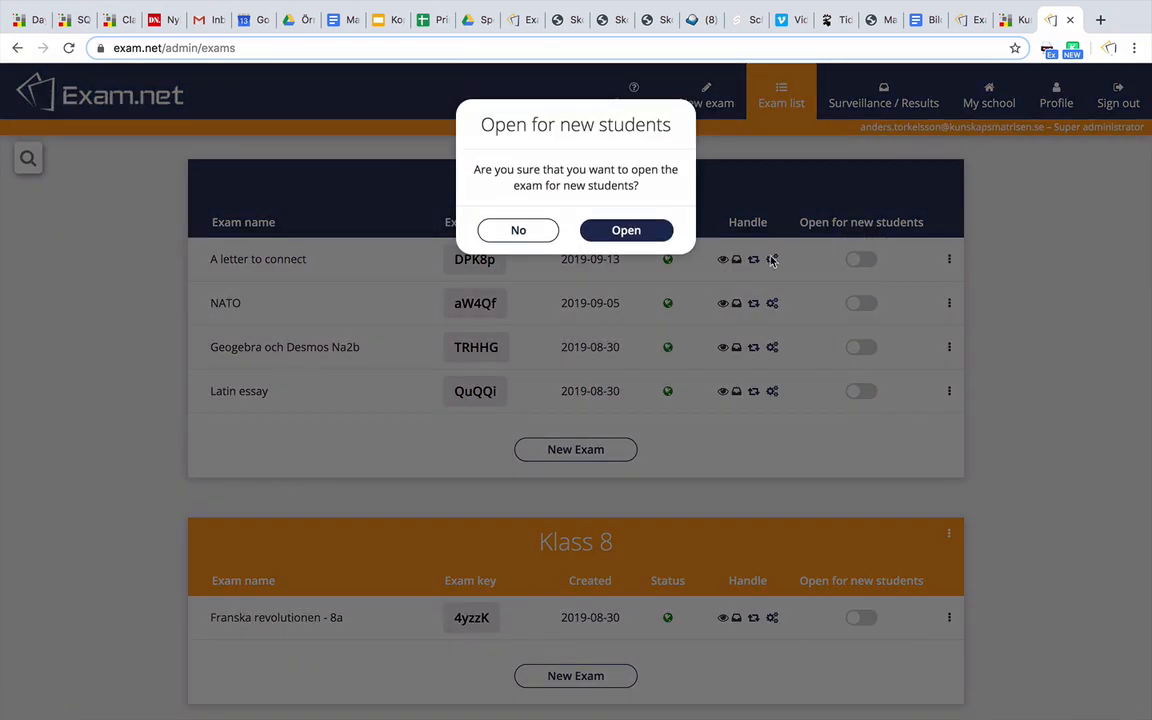
left_click(650, 227)
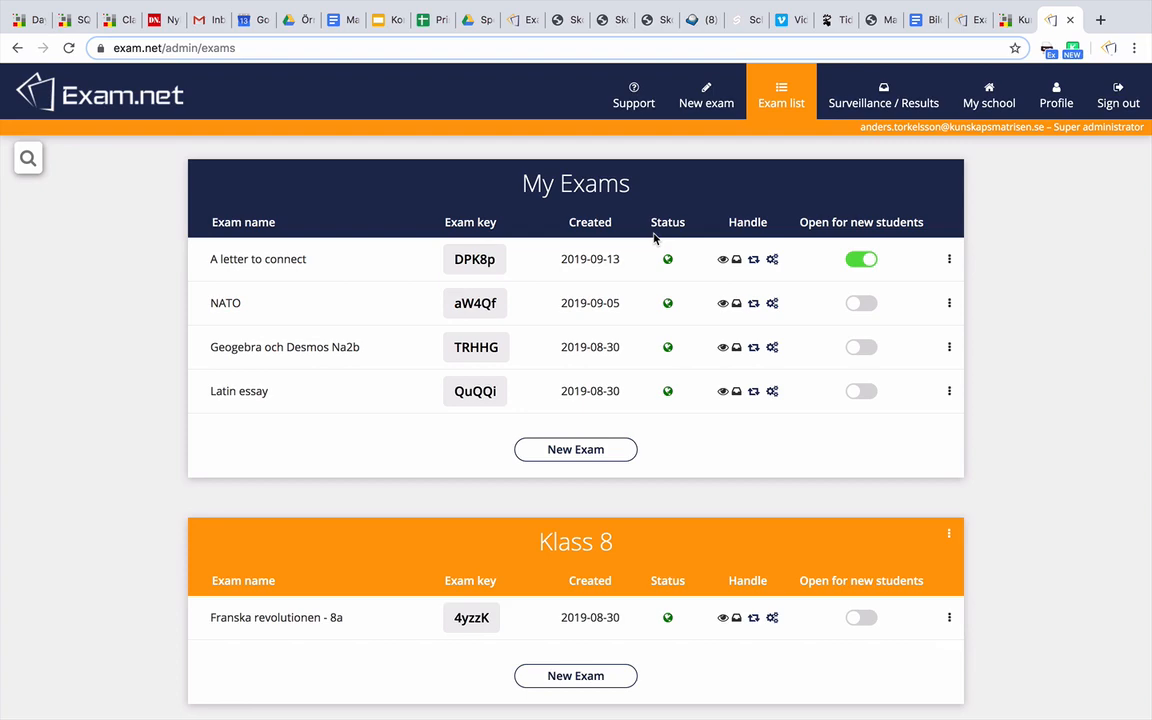
left_click(519, 255)
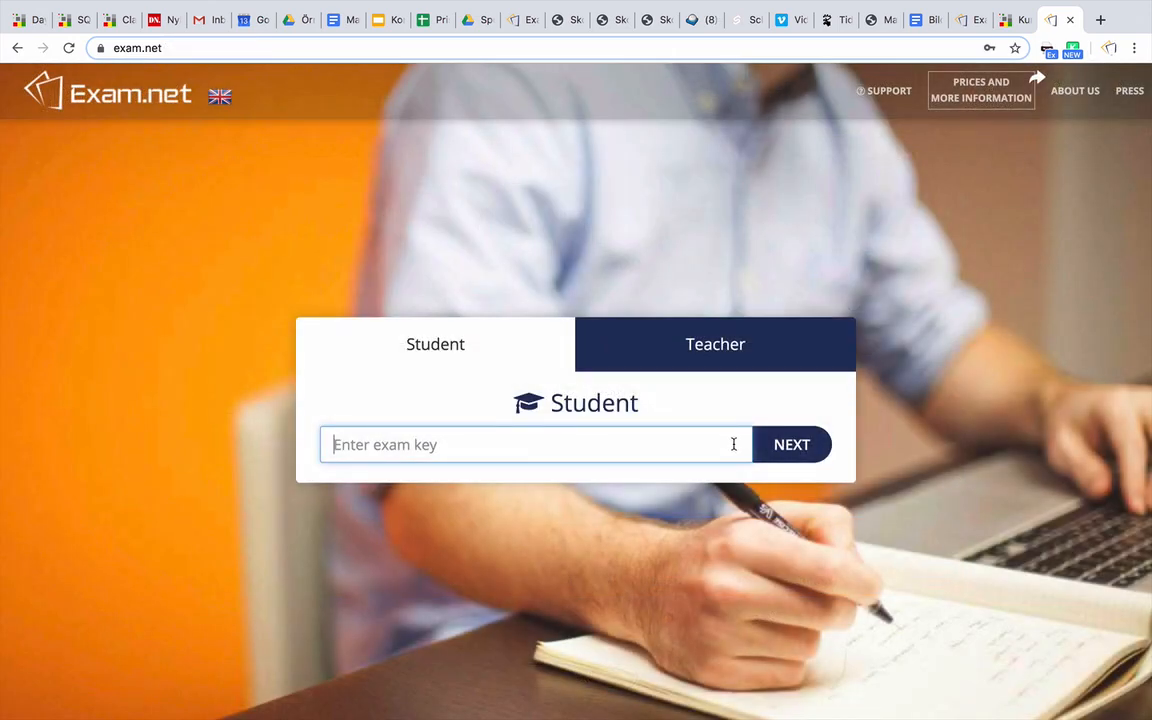
Enter exam key DPK8p, then first name 'Test' and last name 'Student'
type("DPK8p")
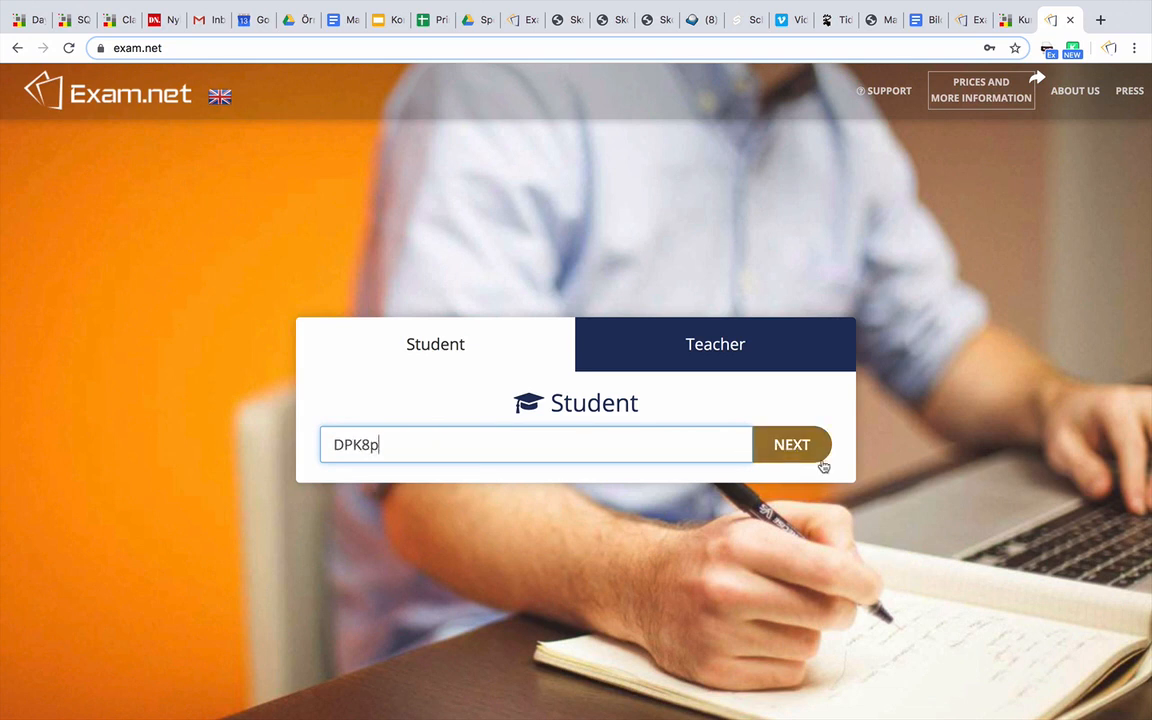
left_click(806, 456)
type("T")
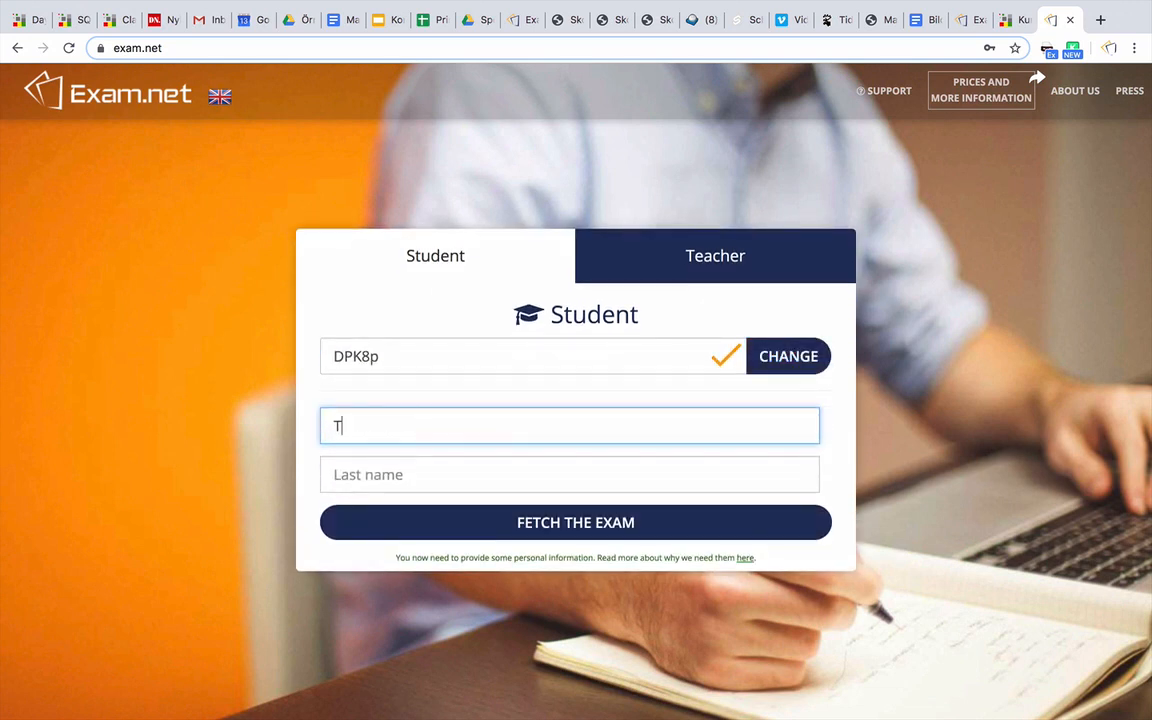
type("est")
key("Tab")
type("Stud")
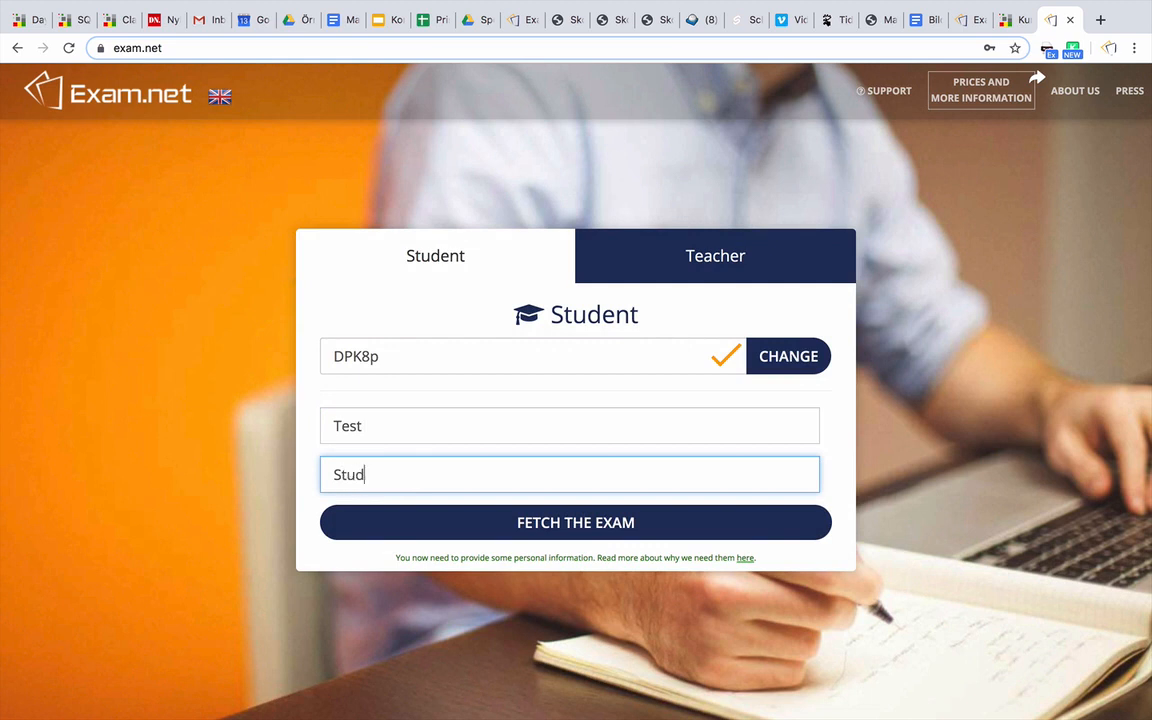
type("ent")
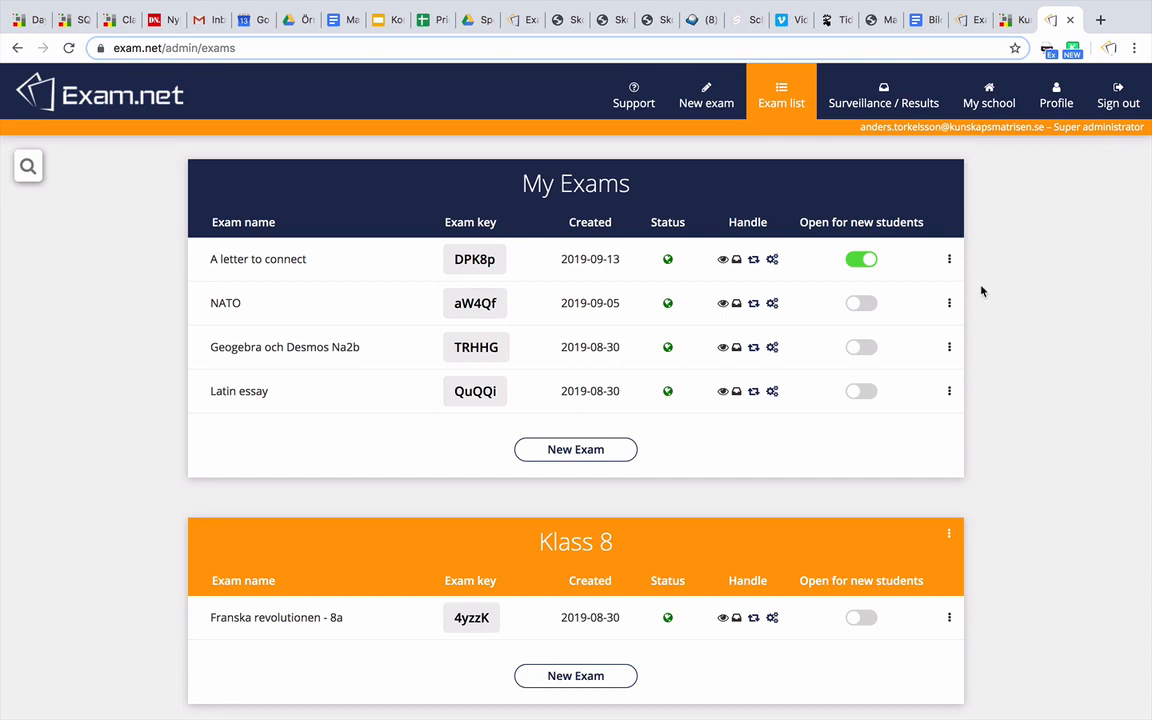
Preview the DPK8p exam as a student from the exam list
left_click(475, 262)
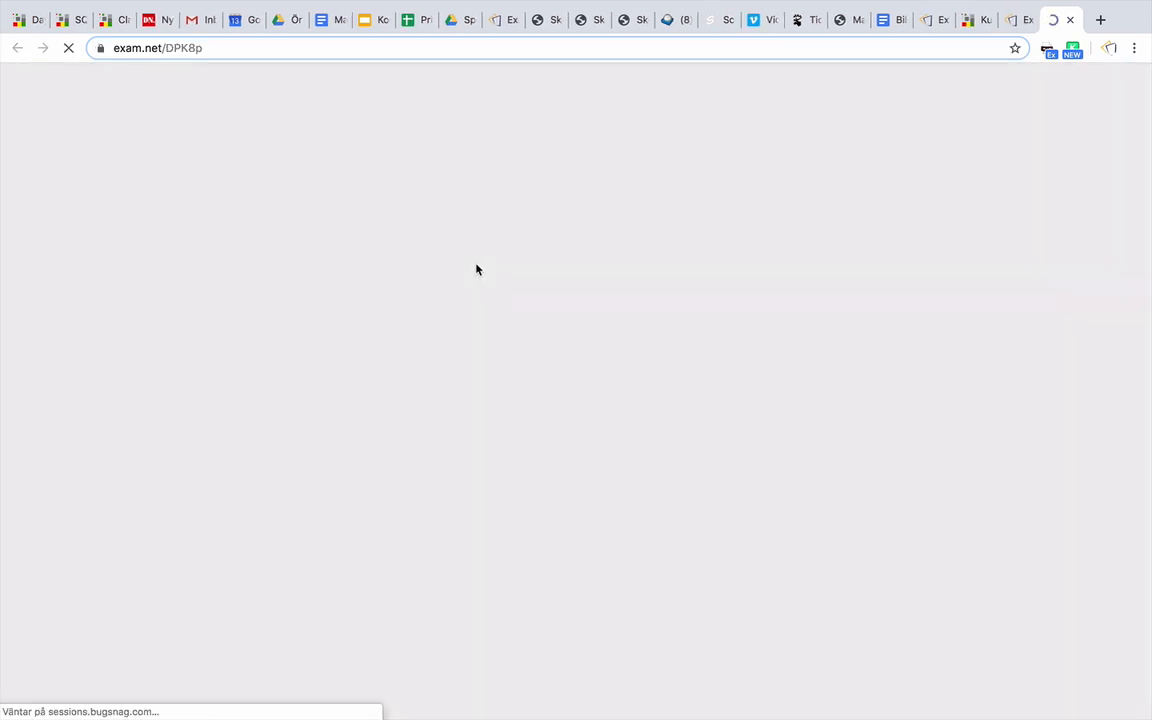
Begin the exam, browse the letter PDF, and write 'This is where I write' as the answer
left_click(560, 344)
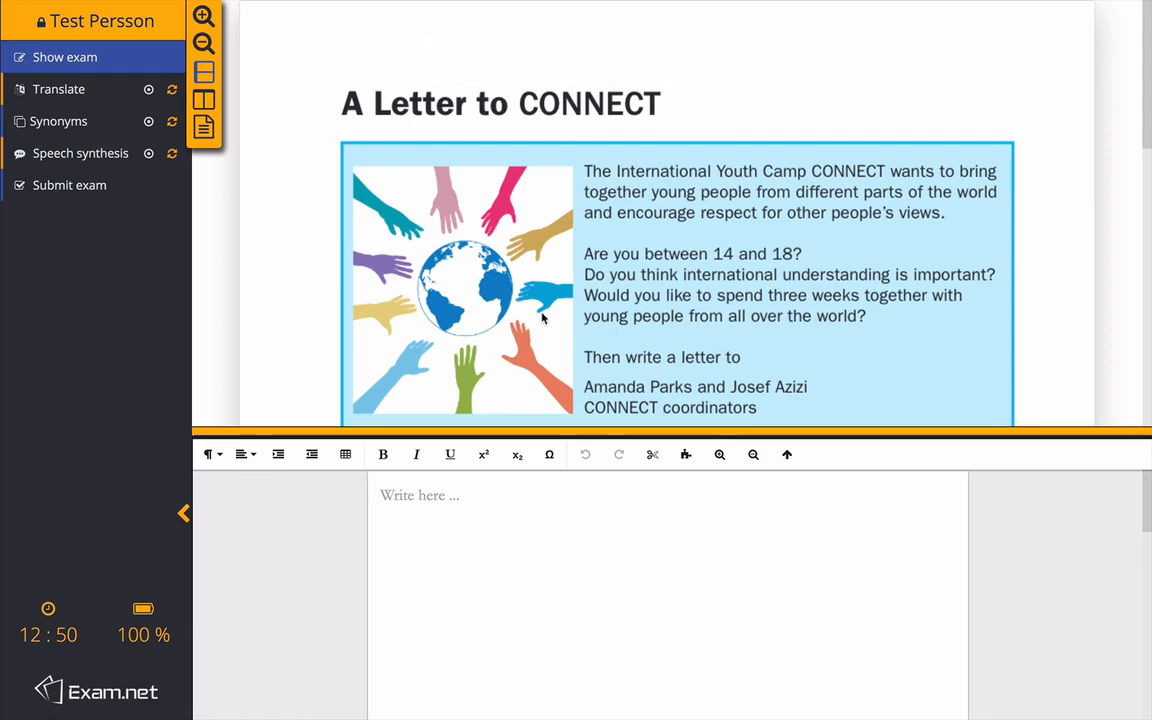
scroll(545, 316, "down", 3)
scroll(542, 316, "down", 5)
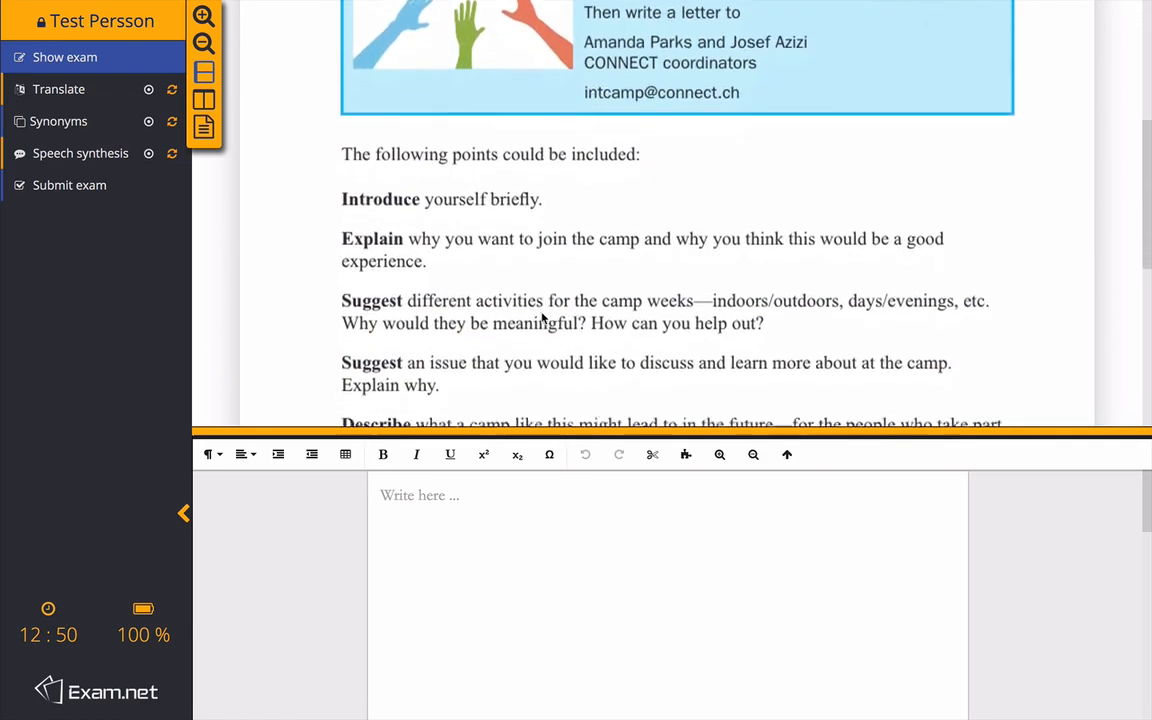
scroll(542, 317, "up", 5)
scroll(542, 317, "up", 3)
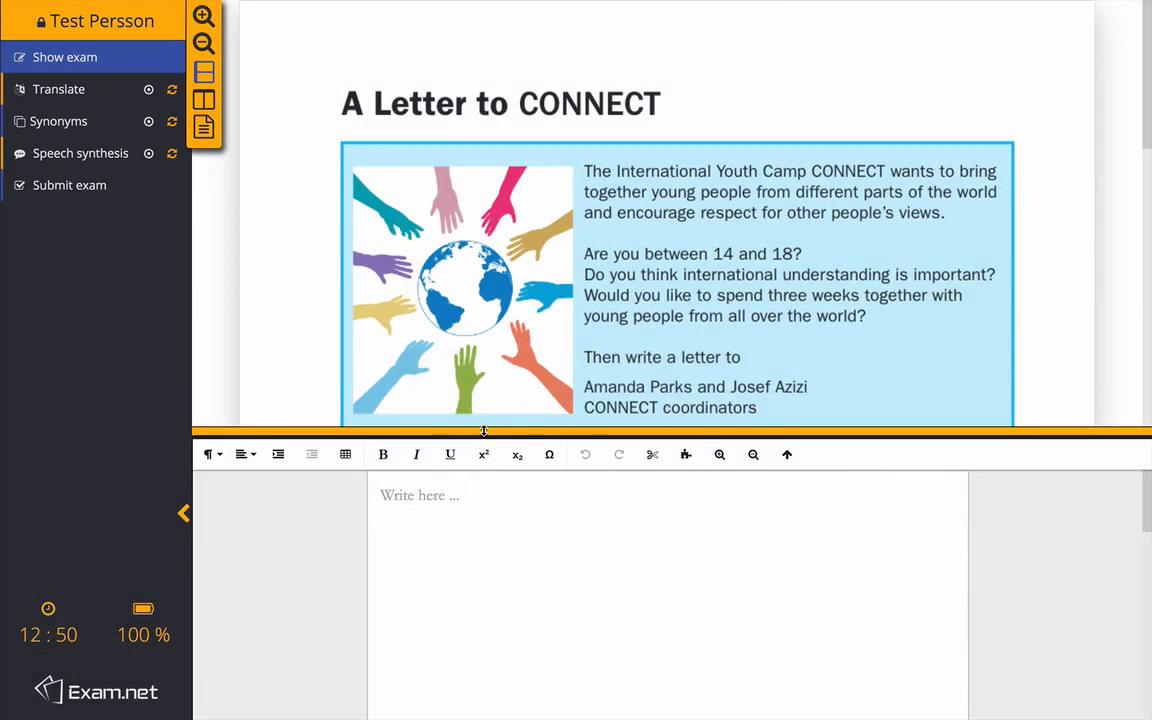
left_click_drag(470, 430, 480, 455)
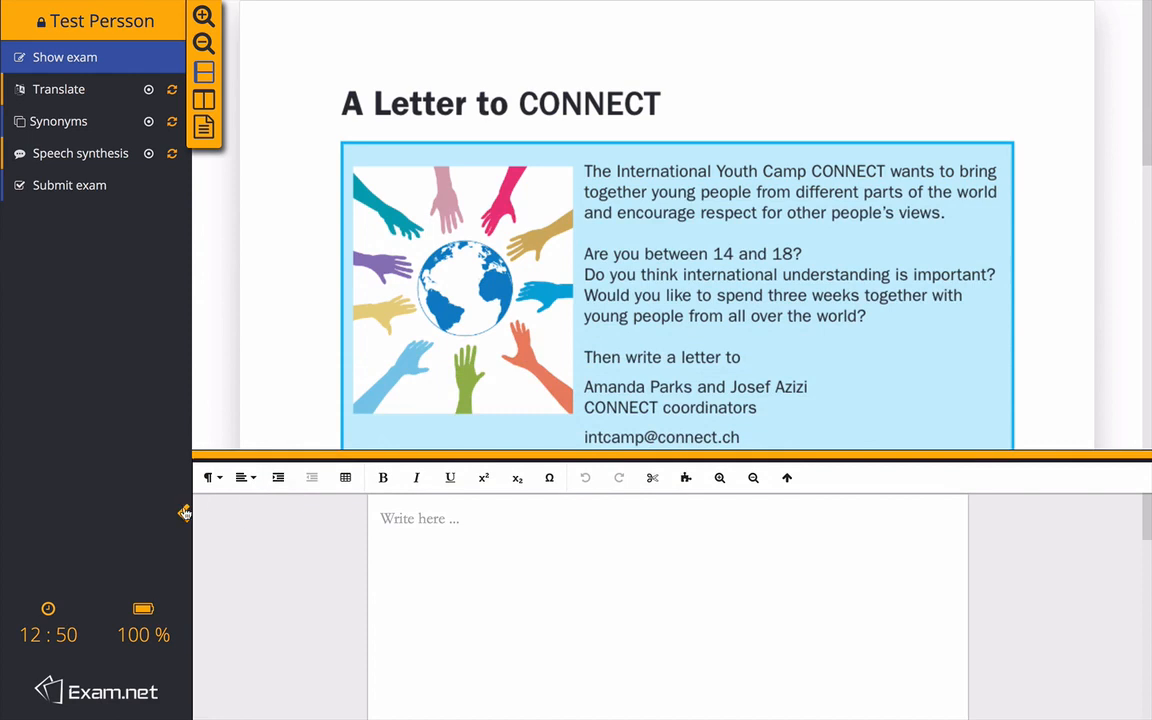
left_click(183, 513)
left_click(72, 513)
left_click(406, 527)
type("This is where I write")
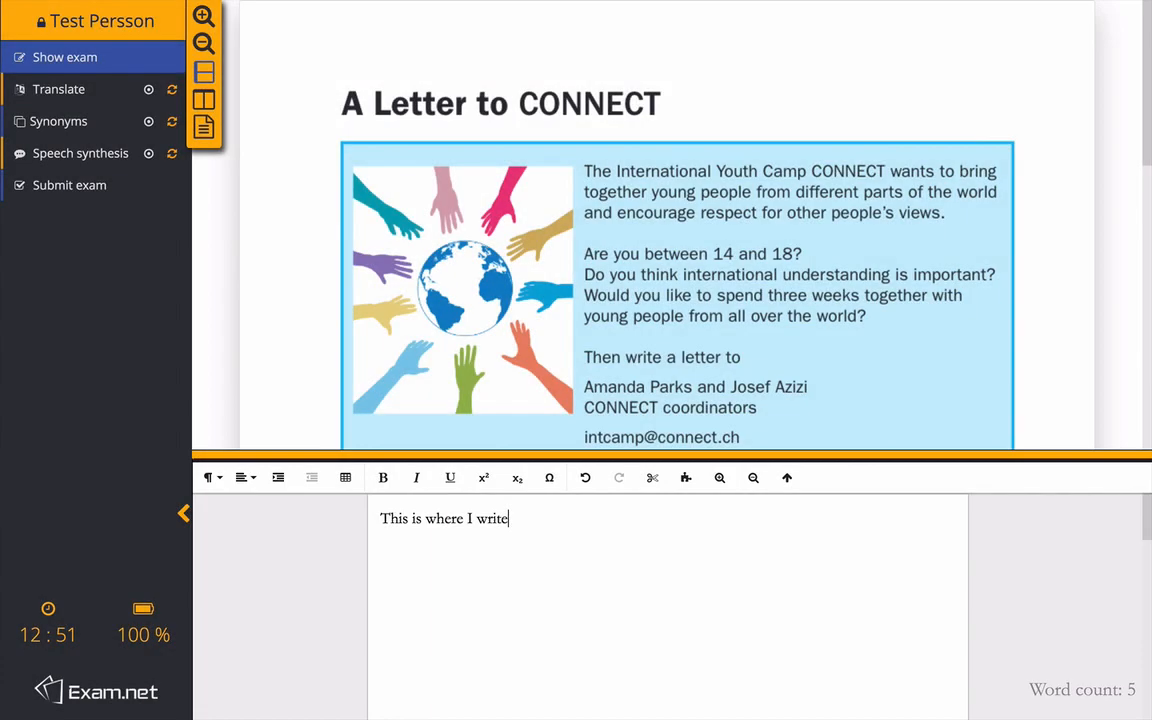
Have the answer text read aloud with Speech synthesis, then close the tool
left_click(147, 152)
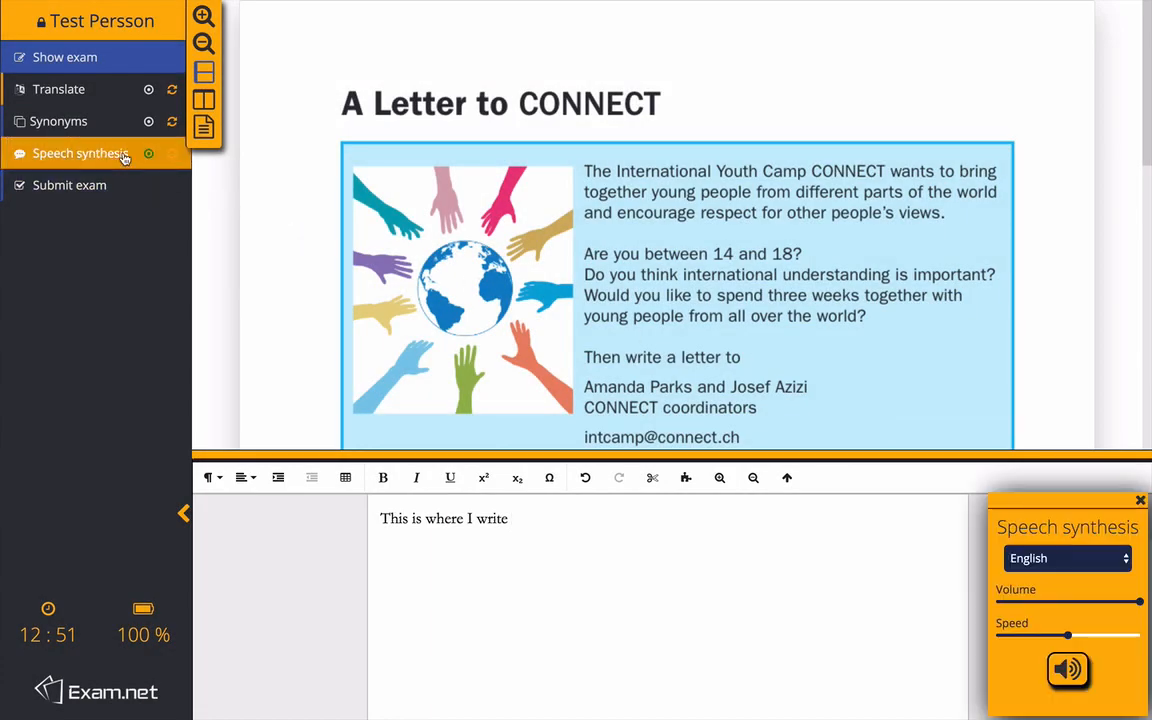
left_click_drag(548, 524, 375, 519)
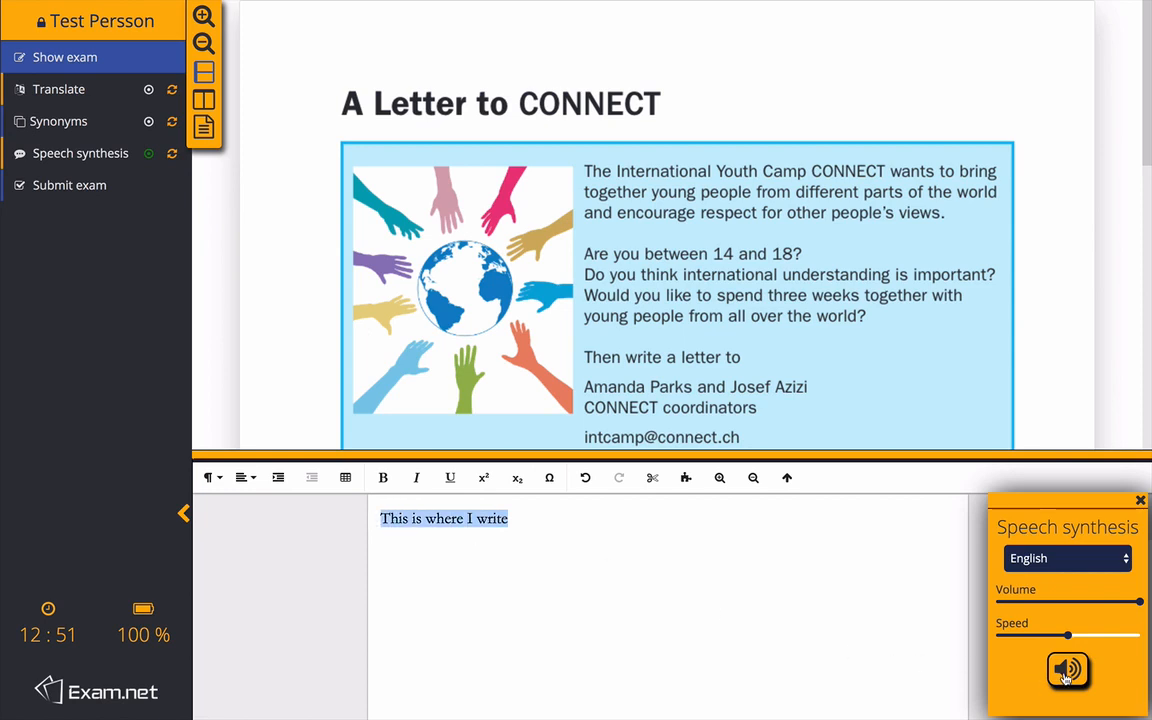
left_click(1063, 678)
left_click(1140, 501)
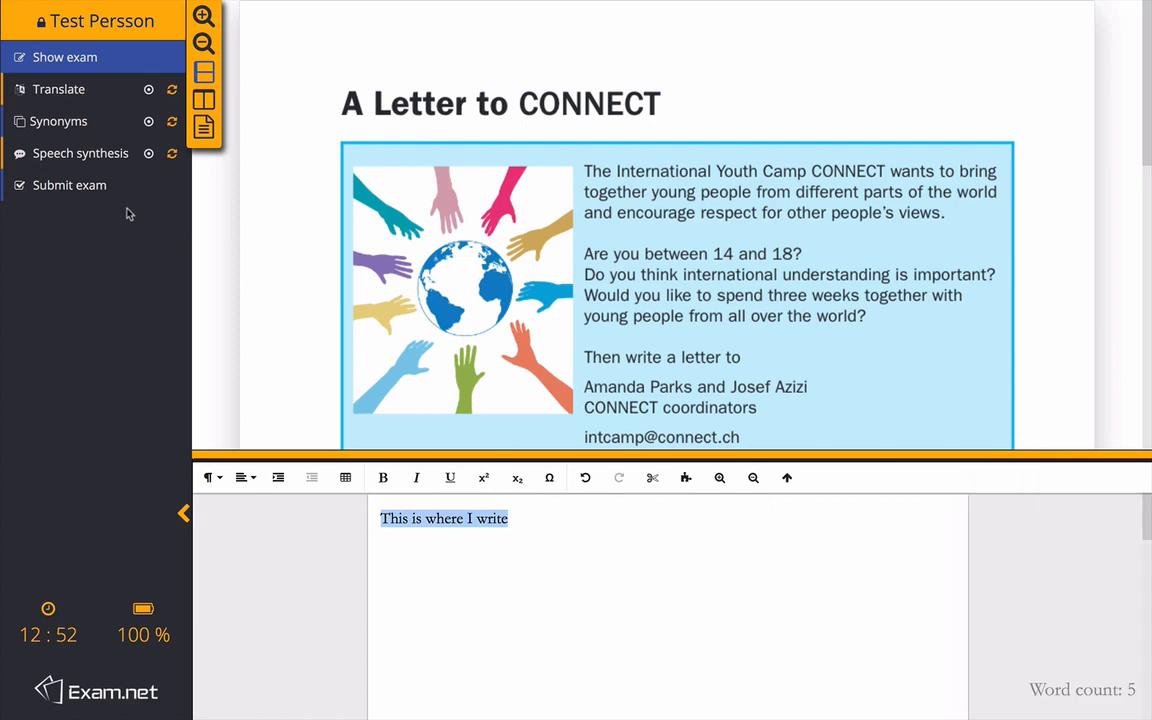
Submit the student's exam and confirm the submission
left_click(104, 195)
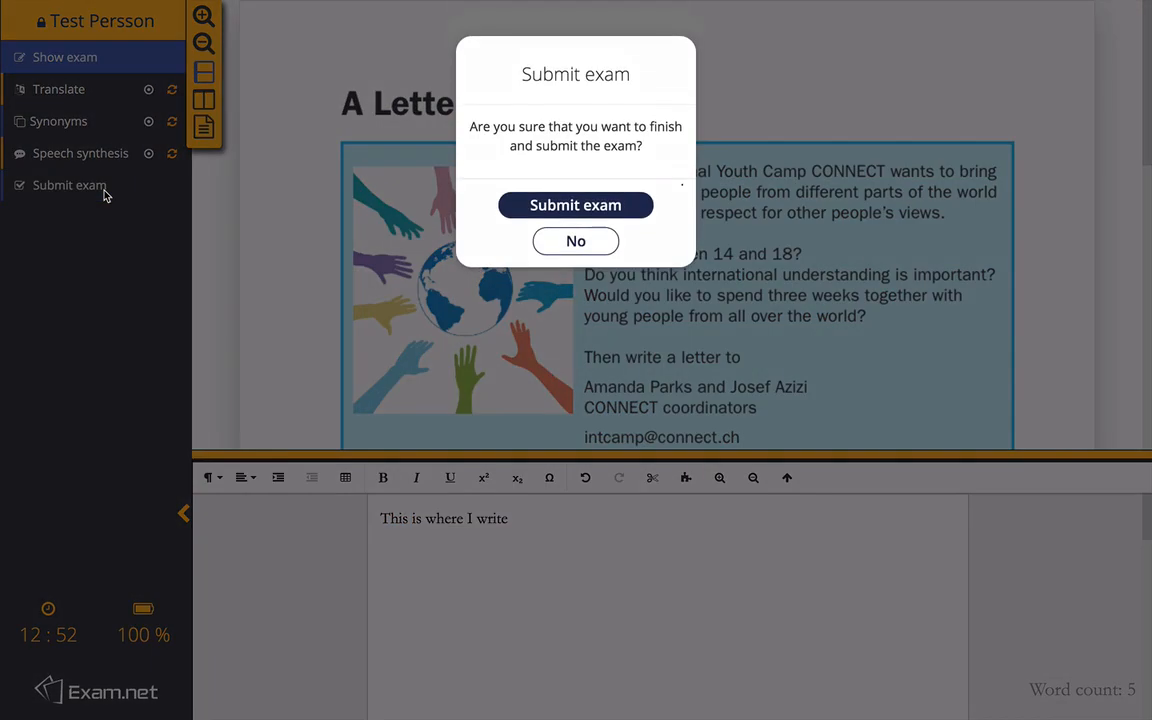
left_click(532, 204)
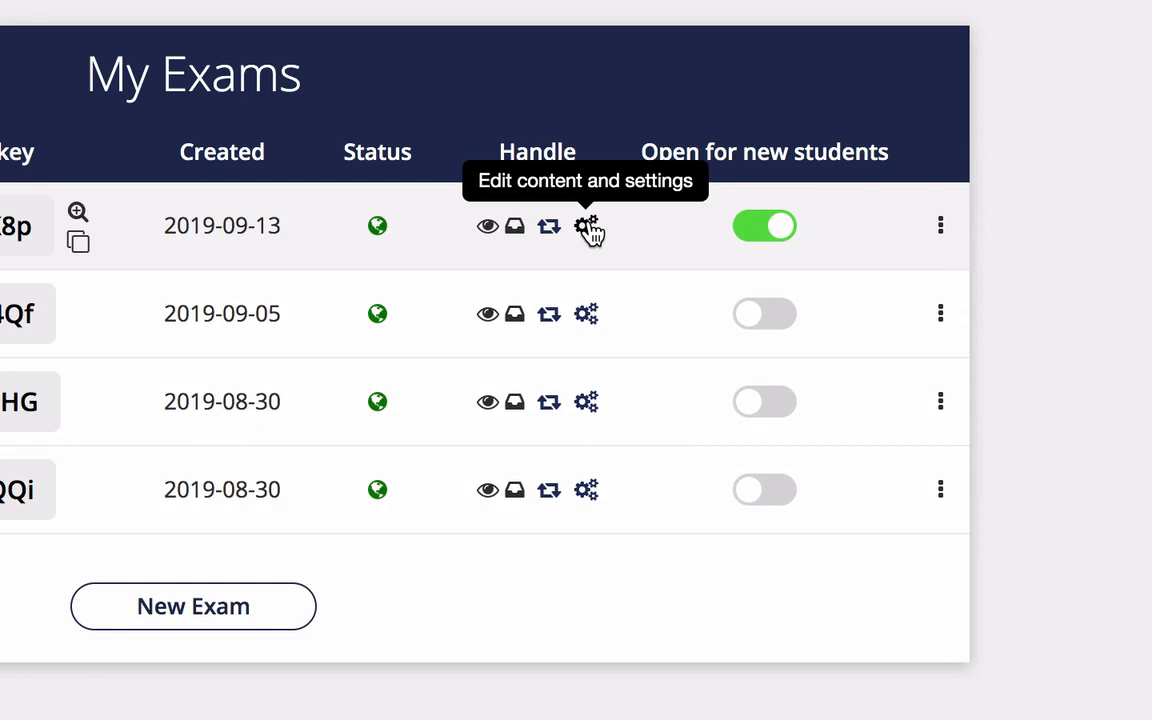
Edit 'A letter to connect' to require high security-mode and save the change
left_click(588, 227)
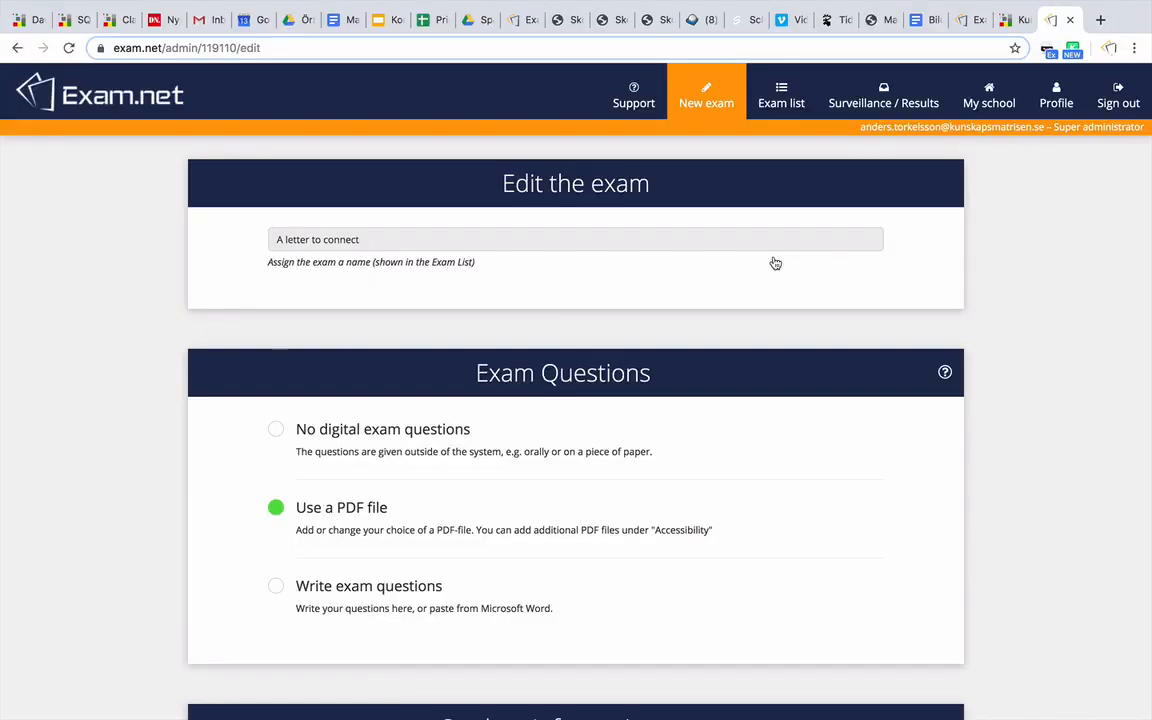
scroll(775, 263, "down", 10)
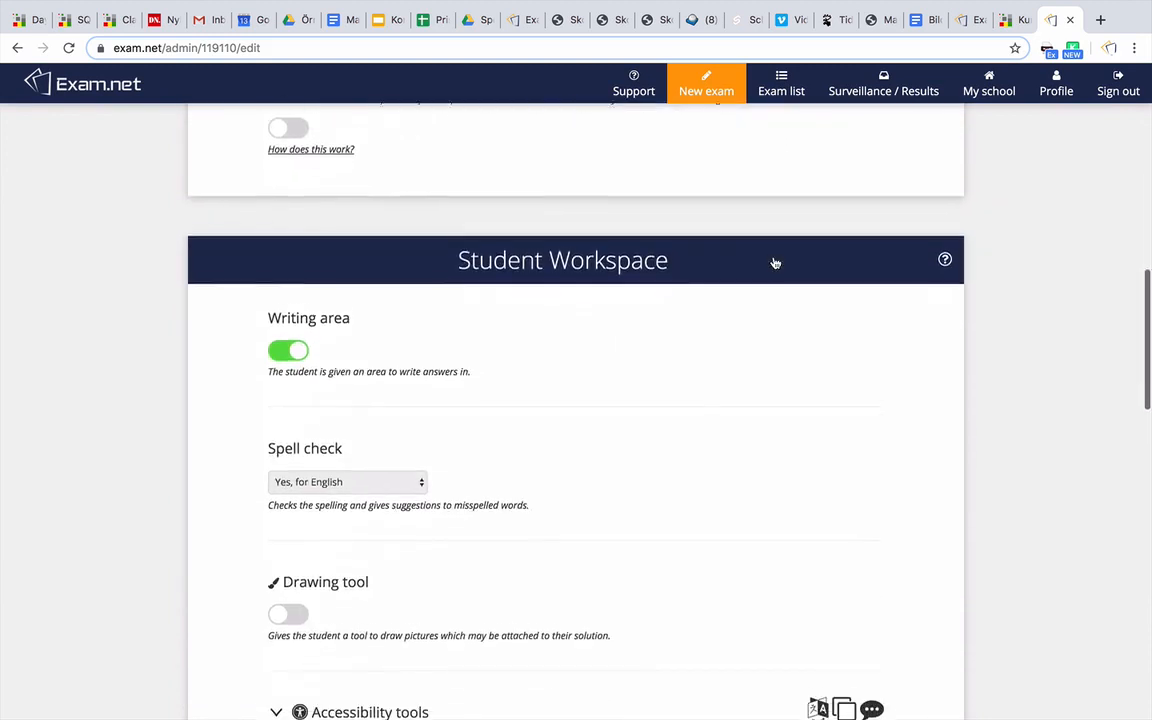
scroll(775, 263, "down", 9)
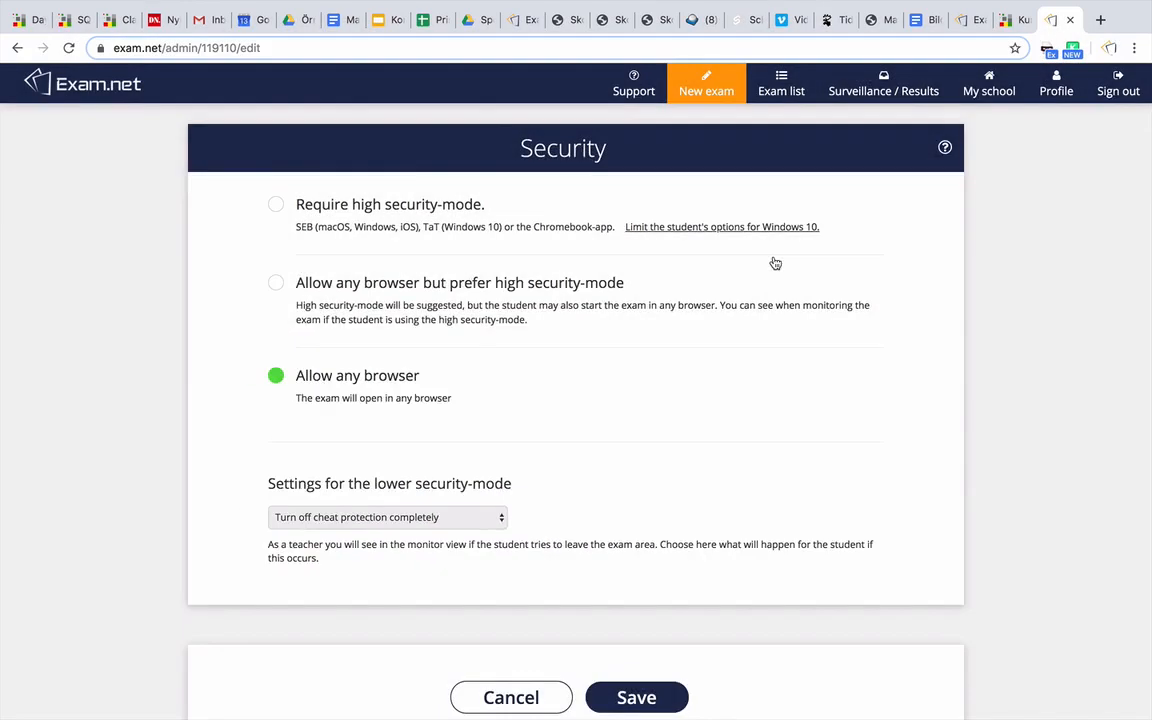
left_click(412, 214)
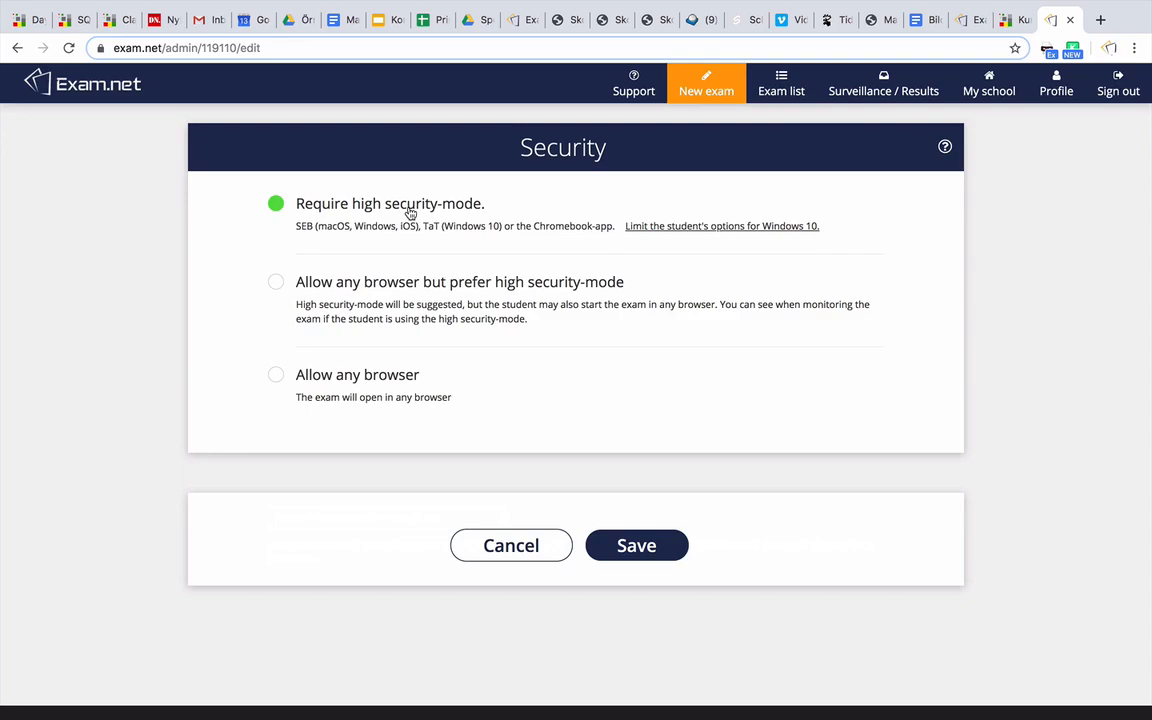
scroll(410, 213, "down", 5)
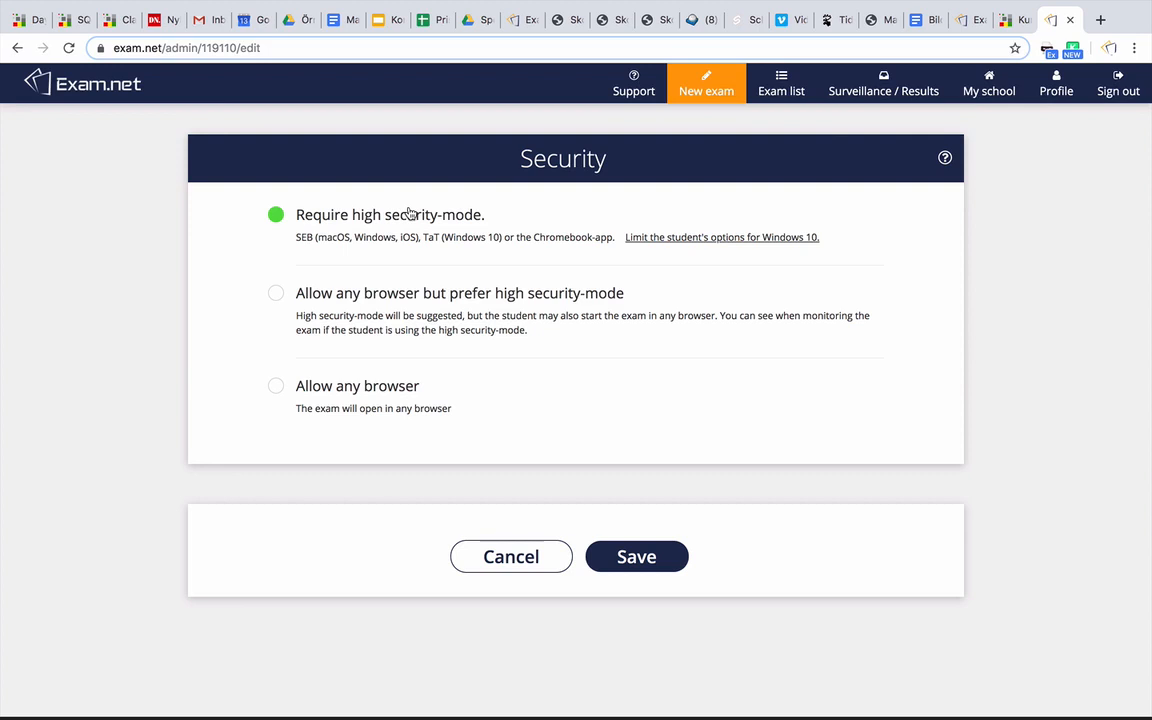
left_click(650, 556)
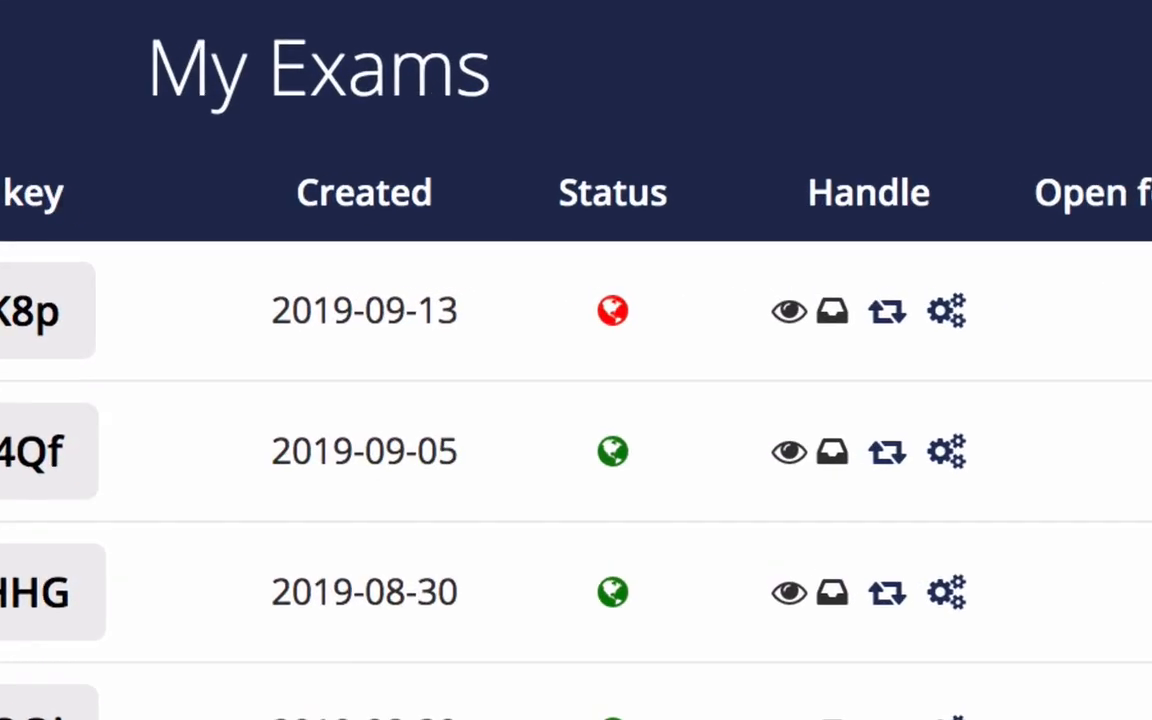
mouse_move(607, 320)
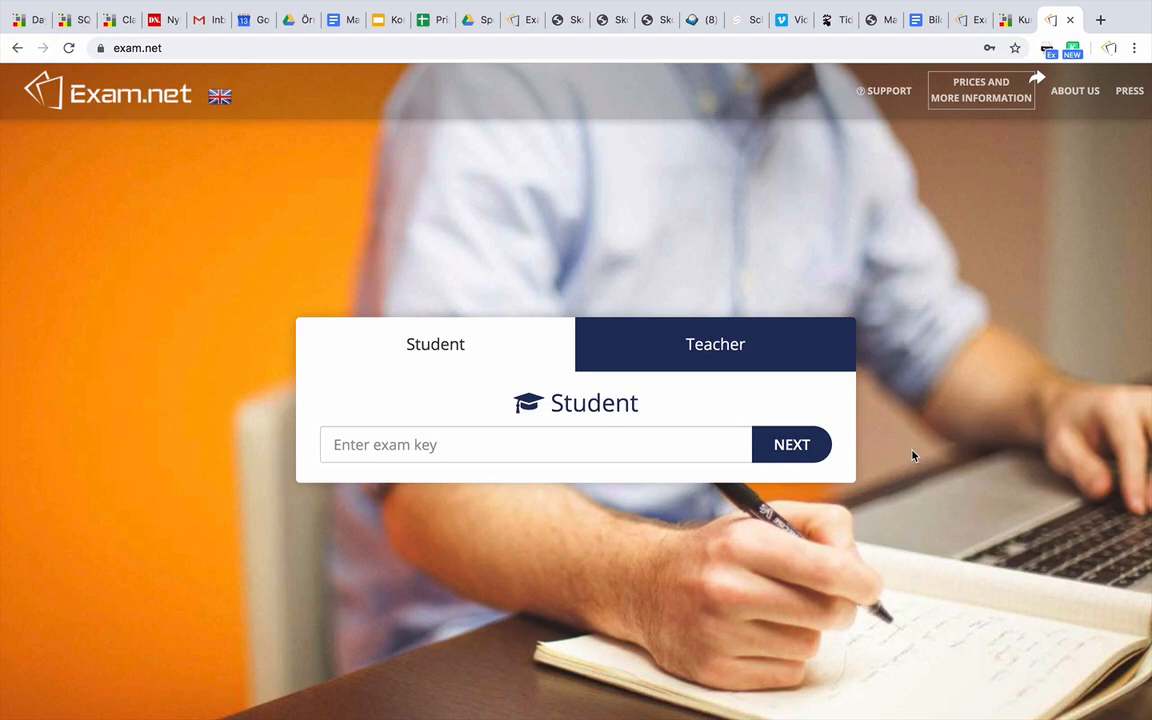
left_click(713, 450)
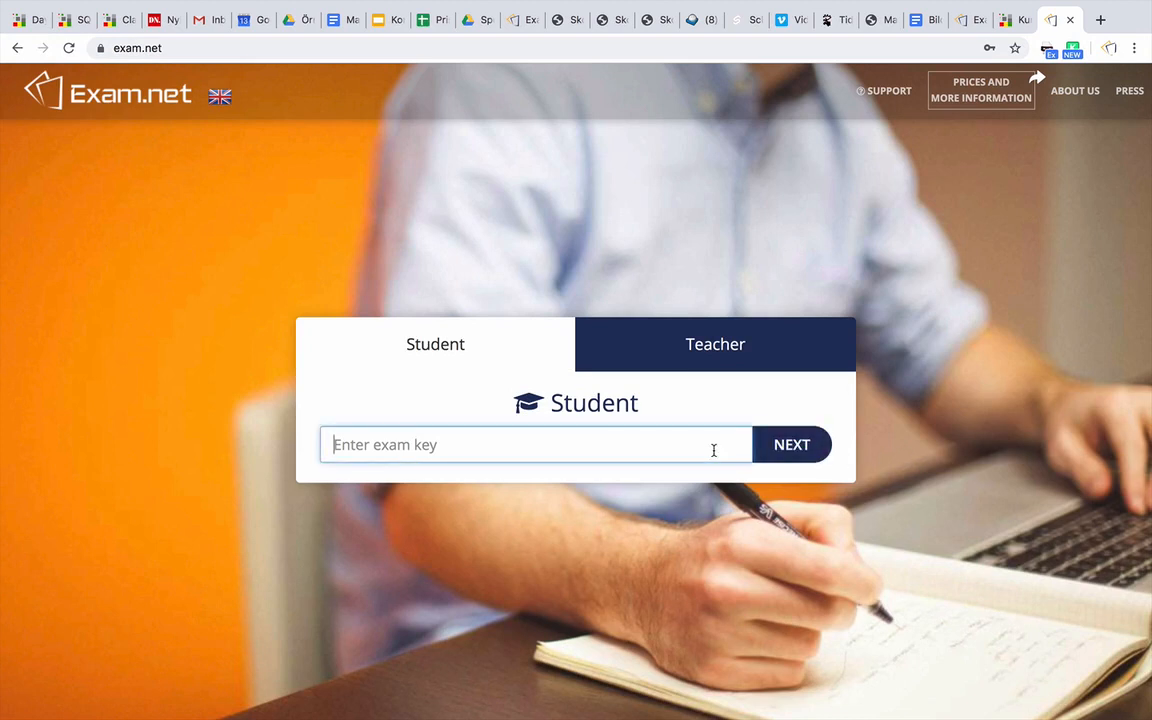
type("DPK8p")
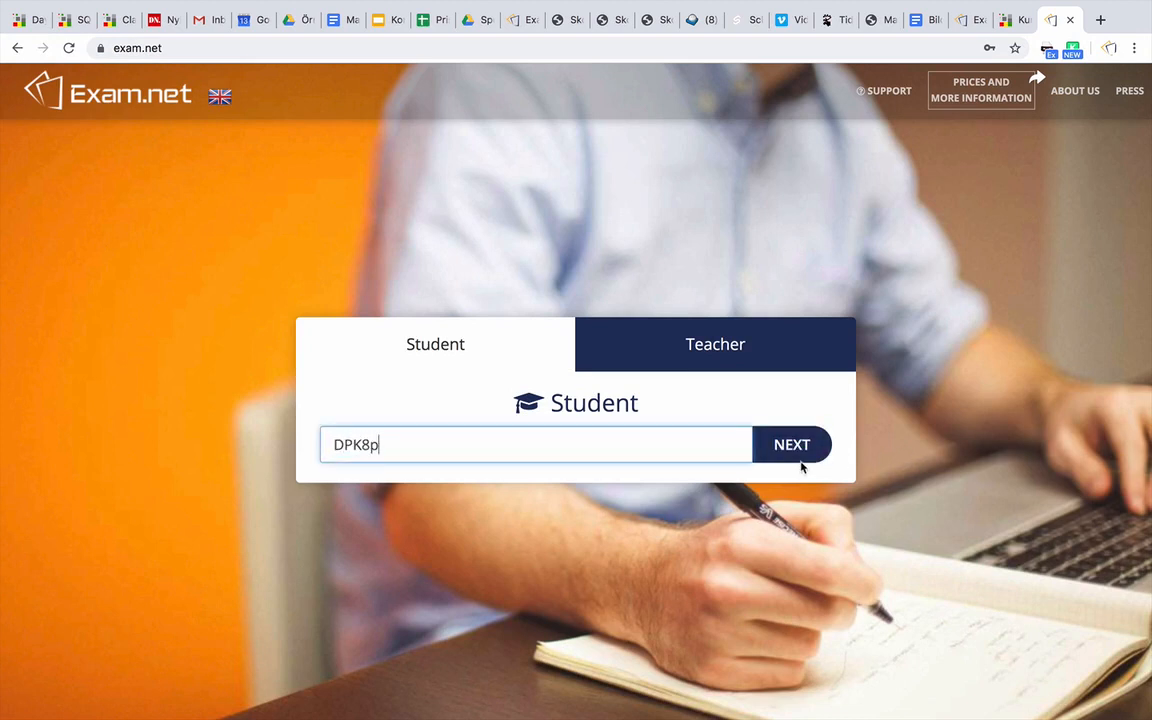
left_click(801, 459)
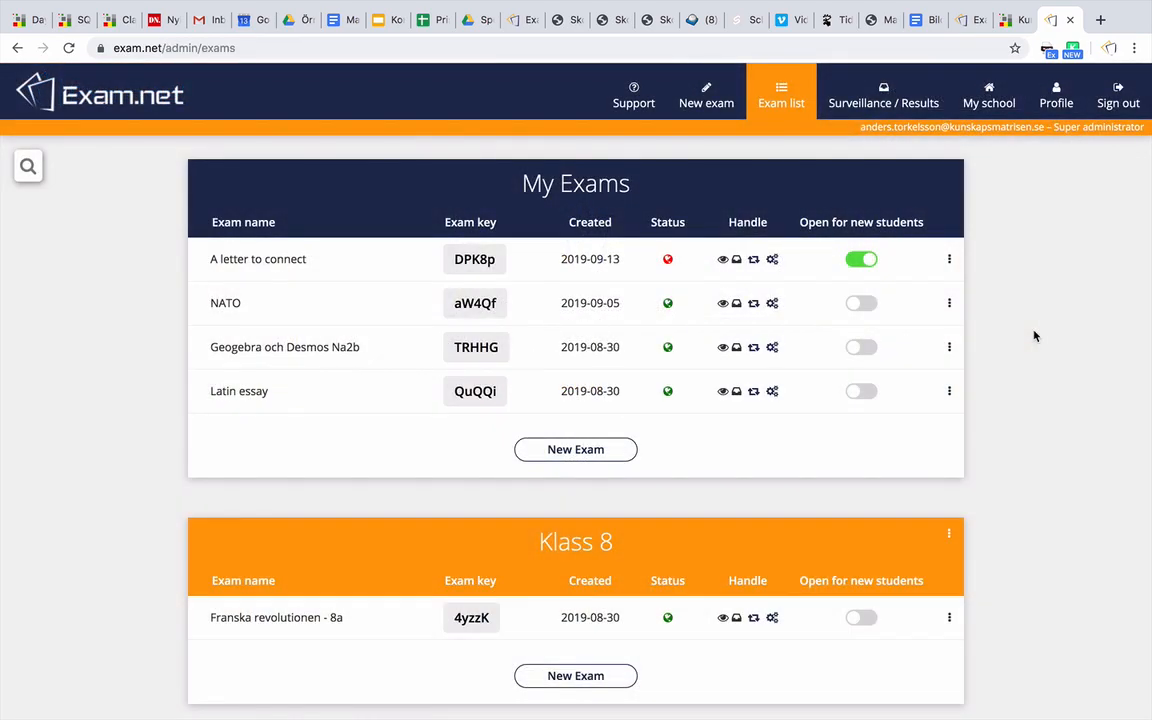
scroll(1035, 336, "down", 15)
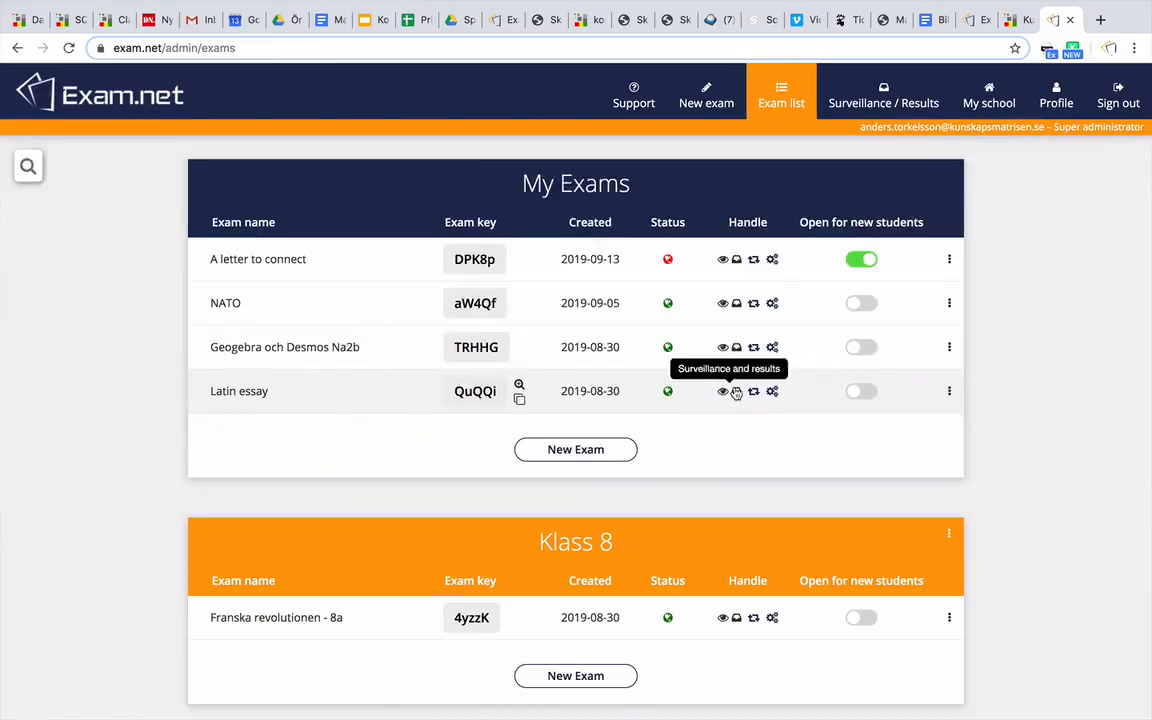
Open the Latin essay's individual settings and turn on speech synthesis for the fifth student
left_click(608, 349)
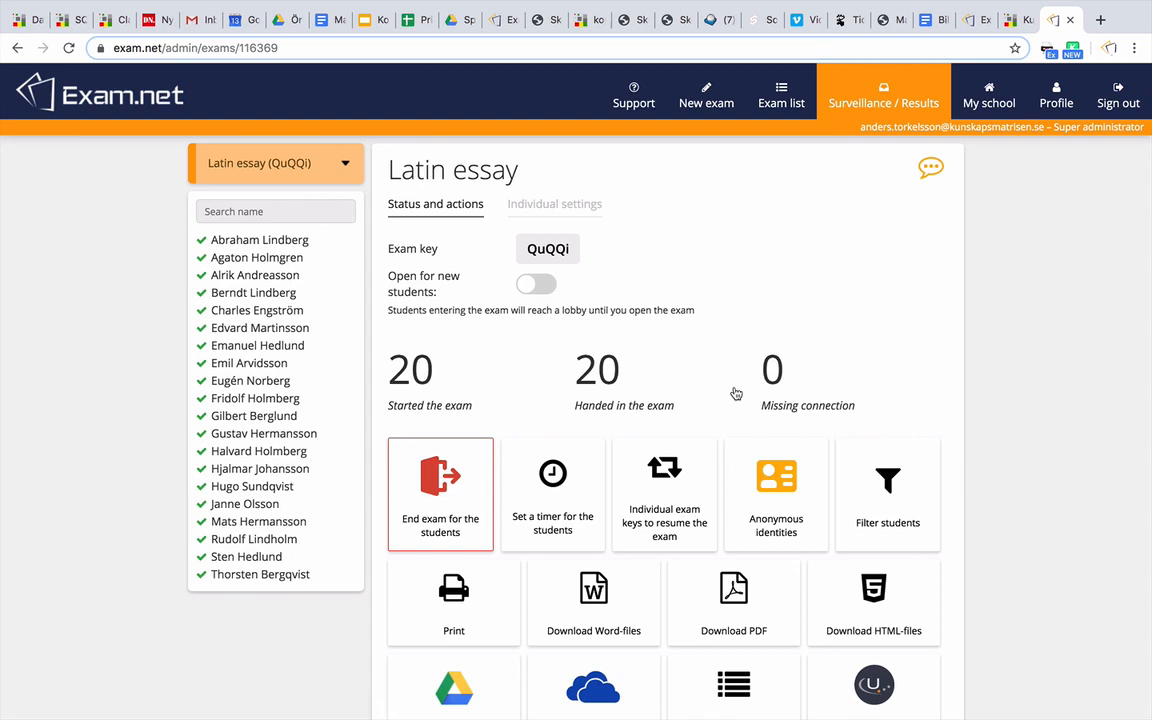
left_click(583, 207)
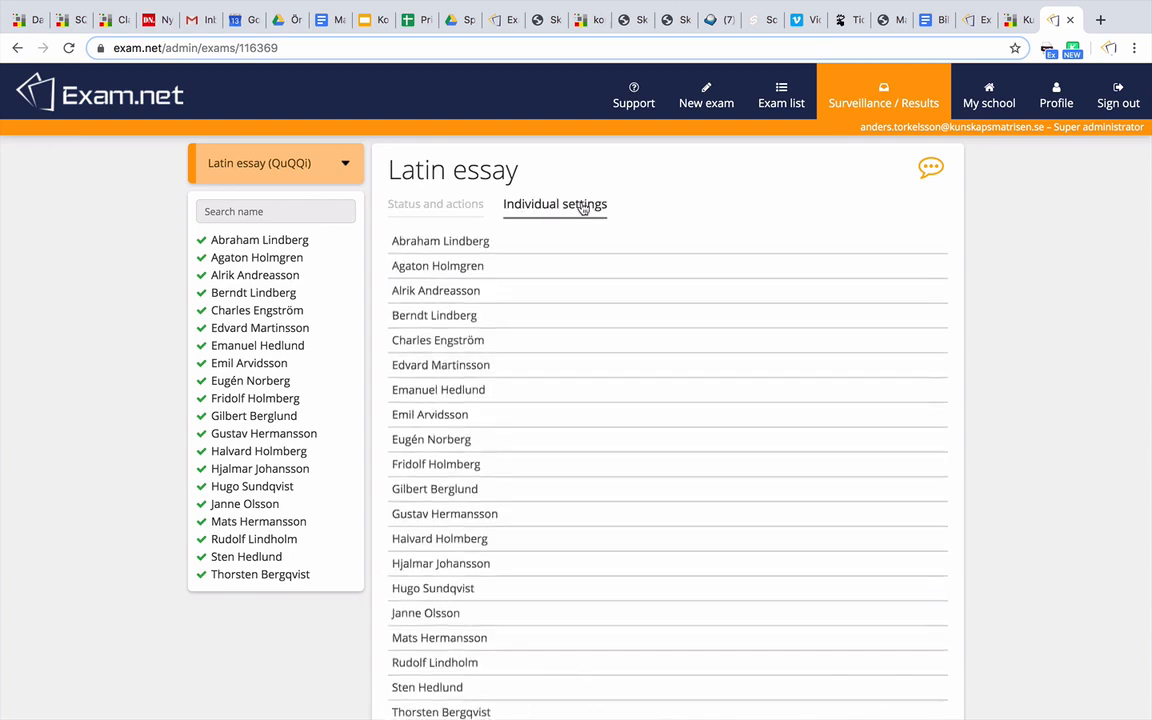
left_click(587, 346)
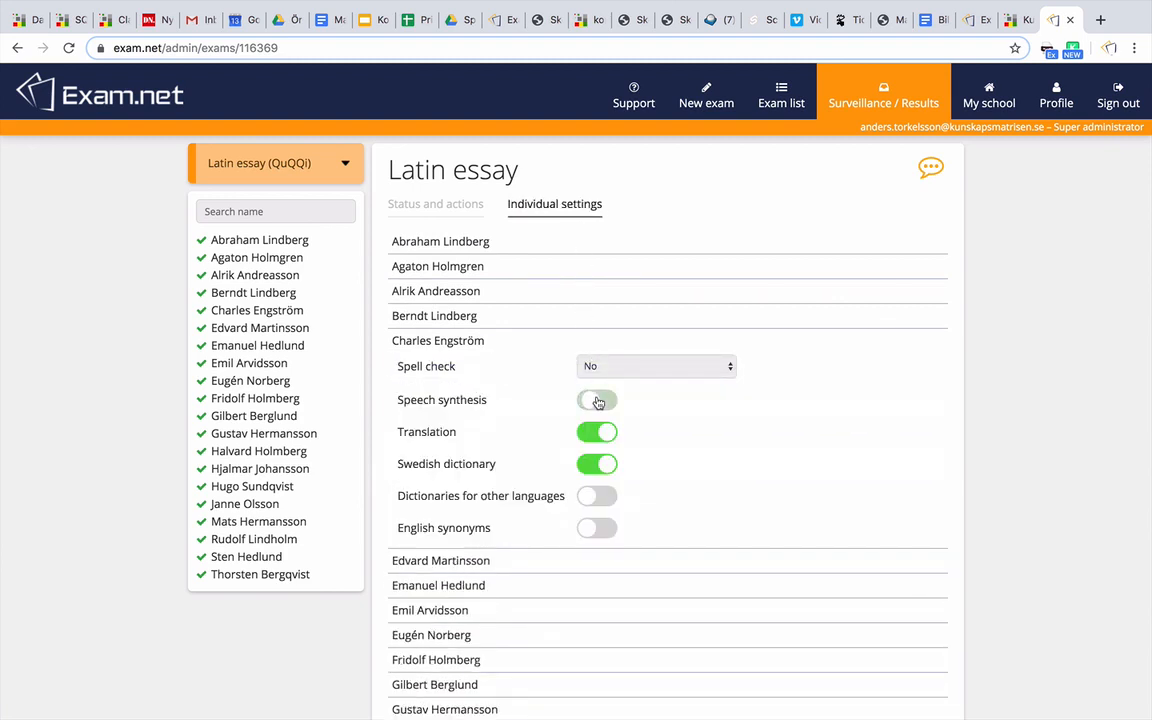
left_click(597, 400)
Turn off the Swedish dictionary for the seventh student and turn on speech synthesis for the tenth
left_click(594, 586)
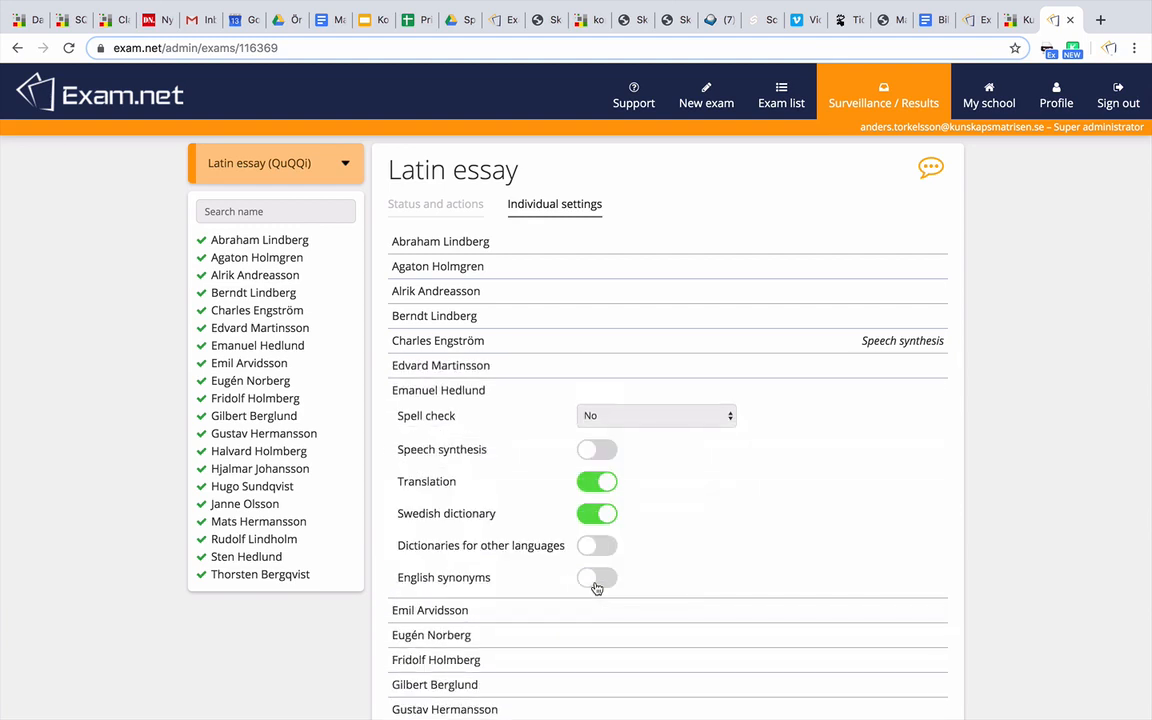
left_click(596, 516)
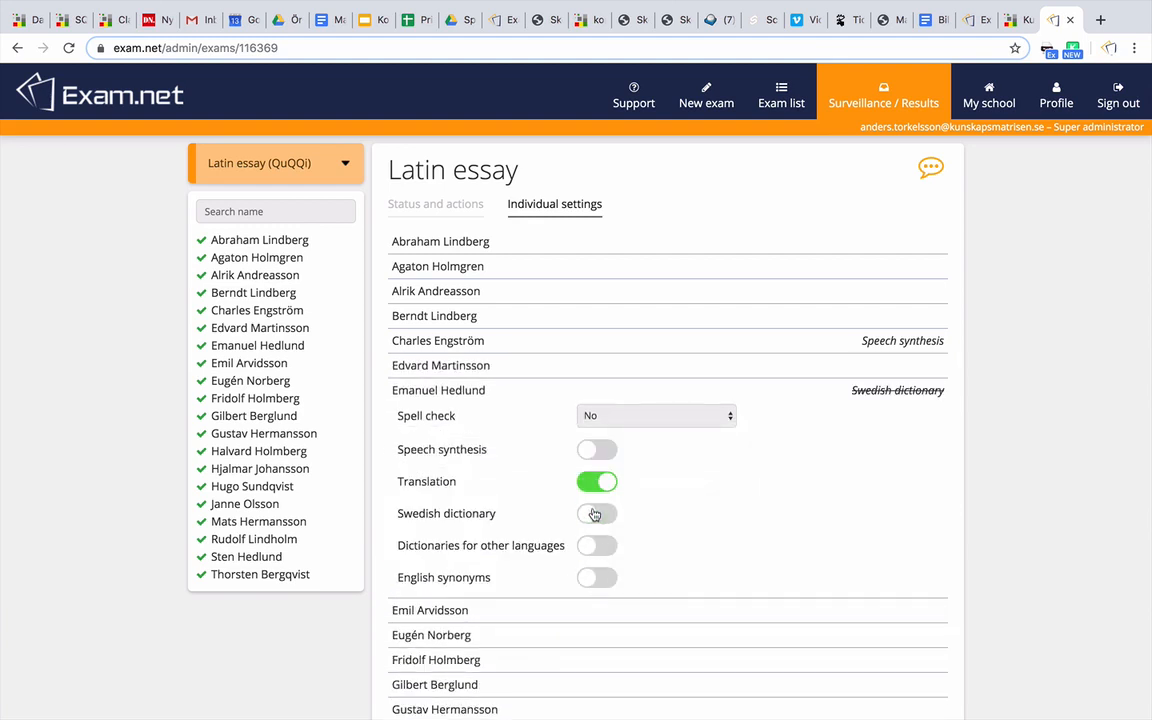
left_click(594, 392)
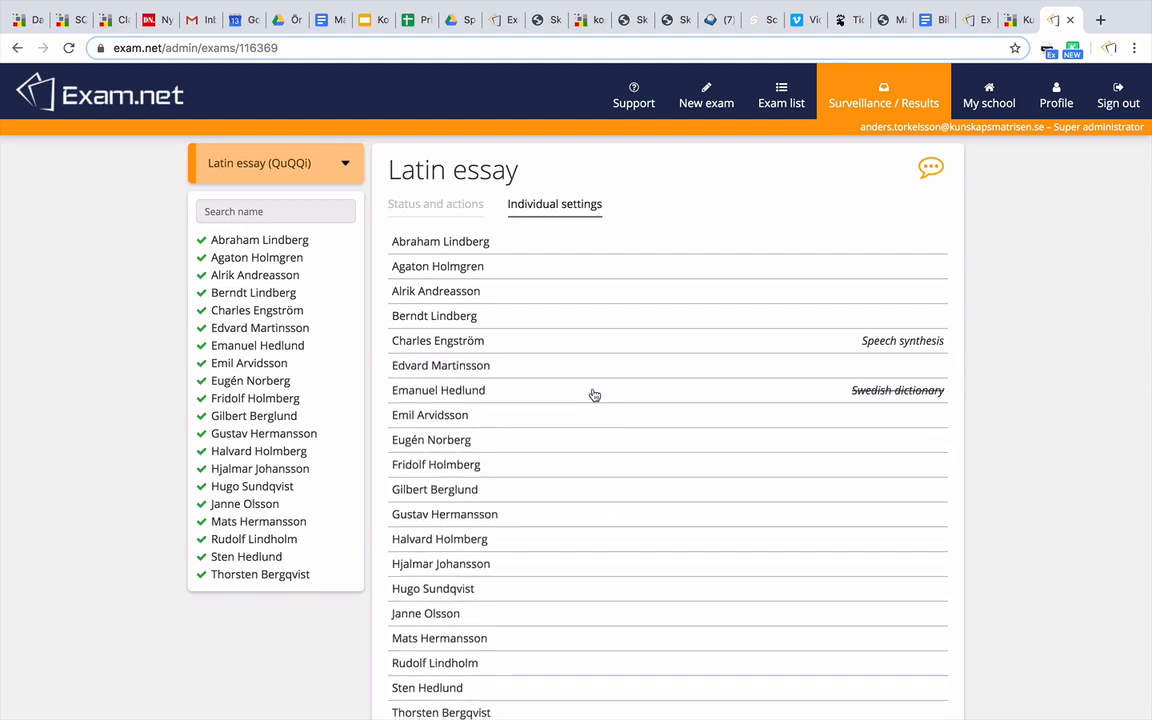
left_click(591, 466)
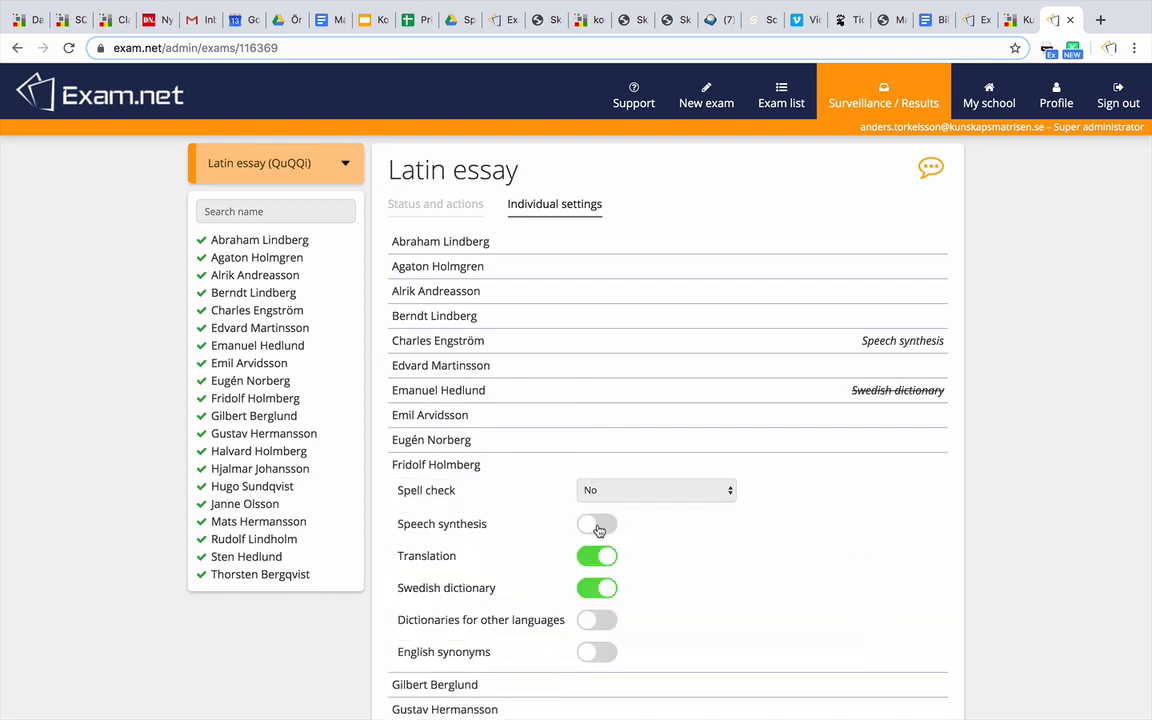
left_click(599, 529)
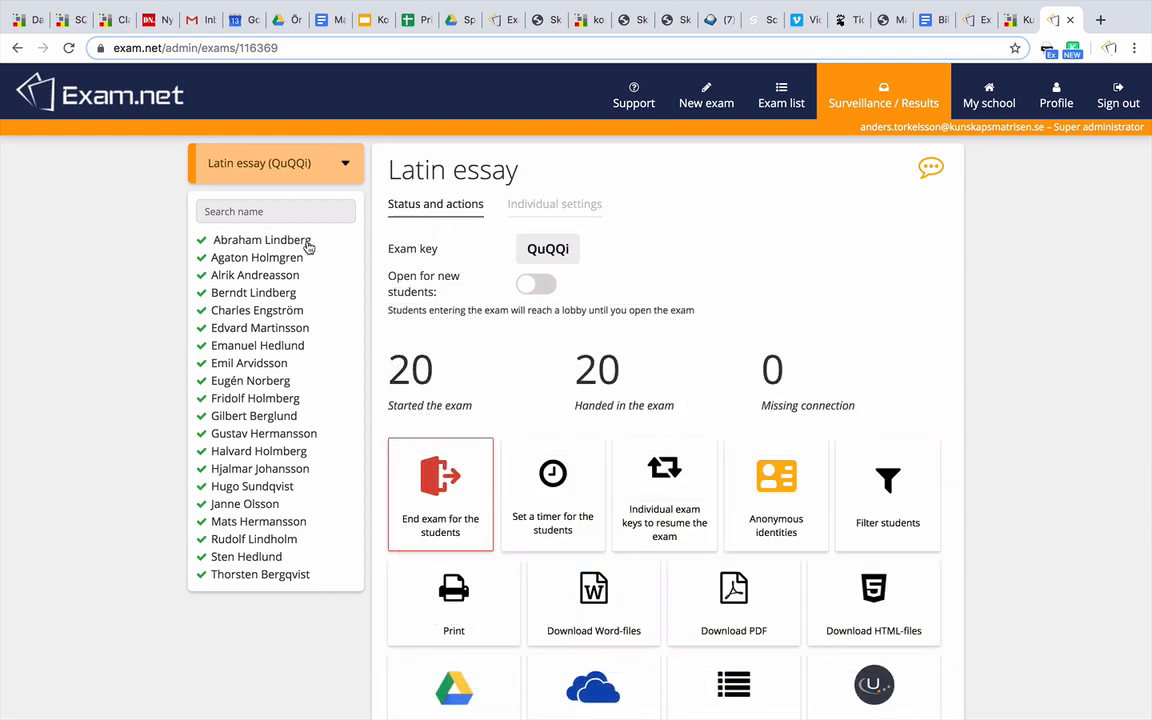
Check the first student's answer and its 151-word earlier version, then return to Status and actions
left_click(306, 246)
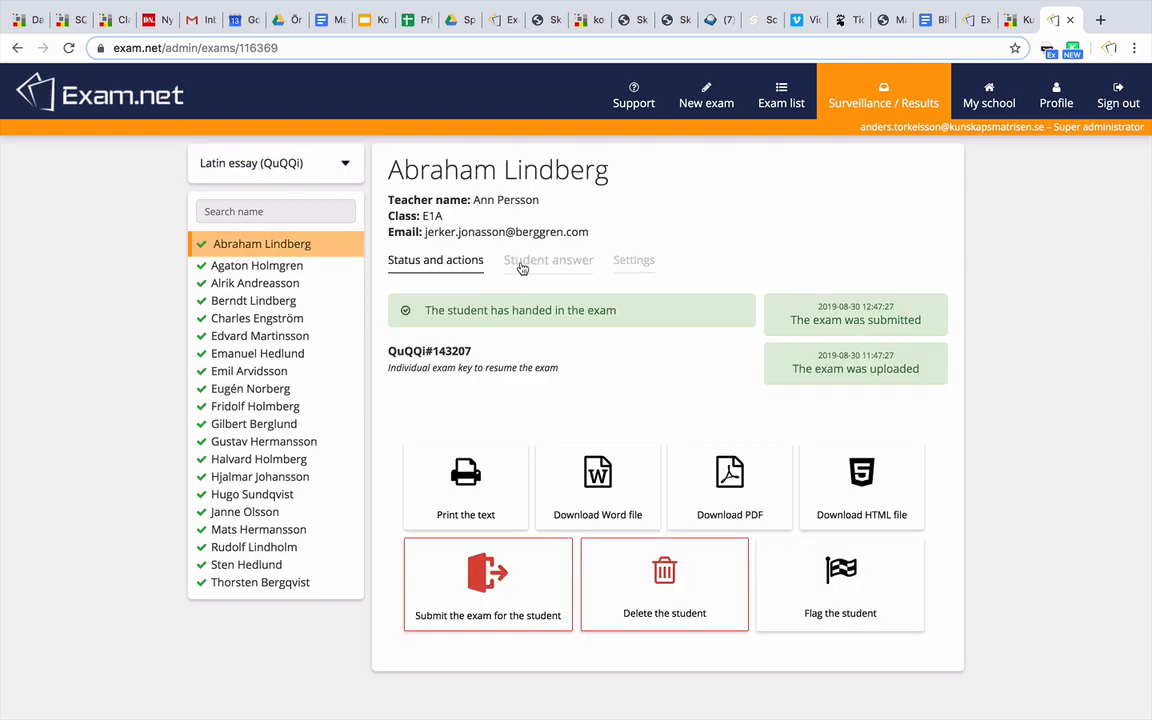
left_click(525, 260)
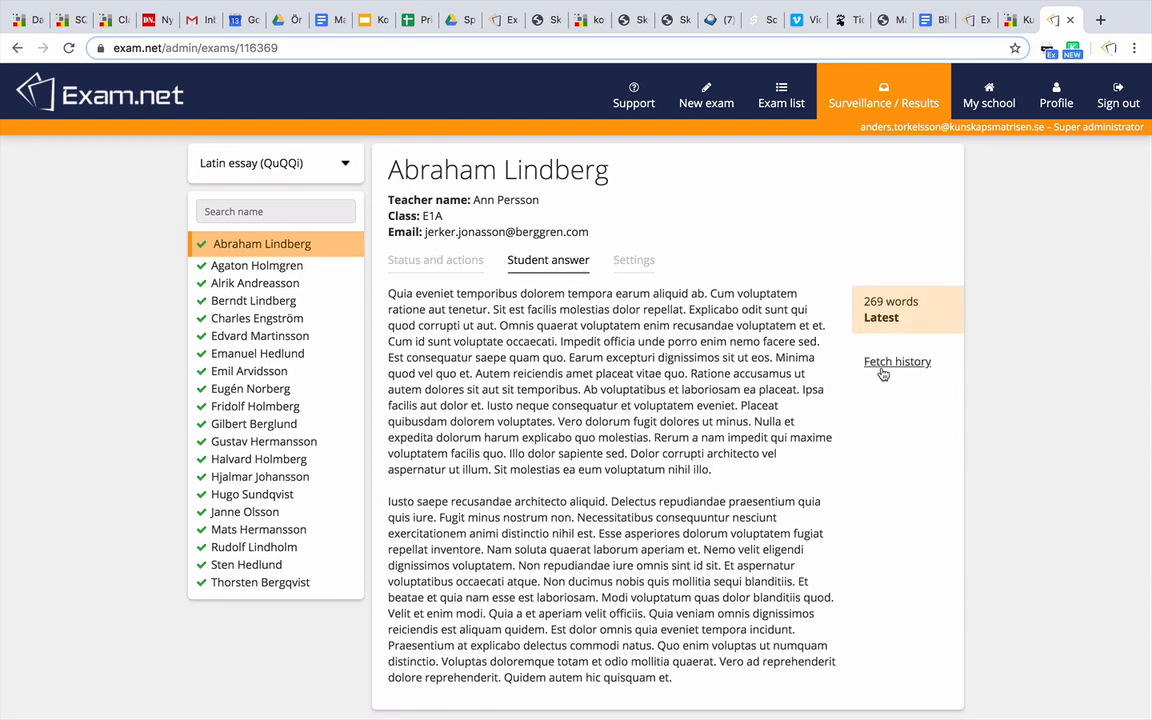
left_click(883, 374)
scroll(882, 380, "down", 3)
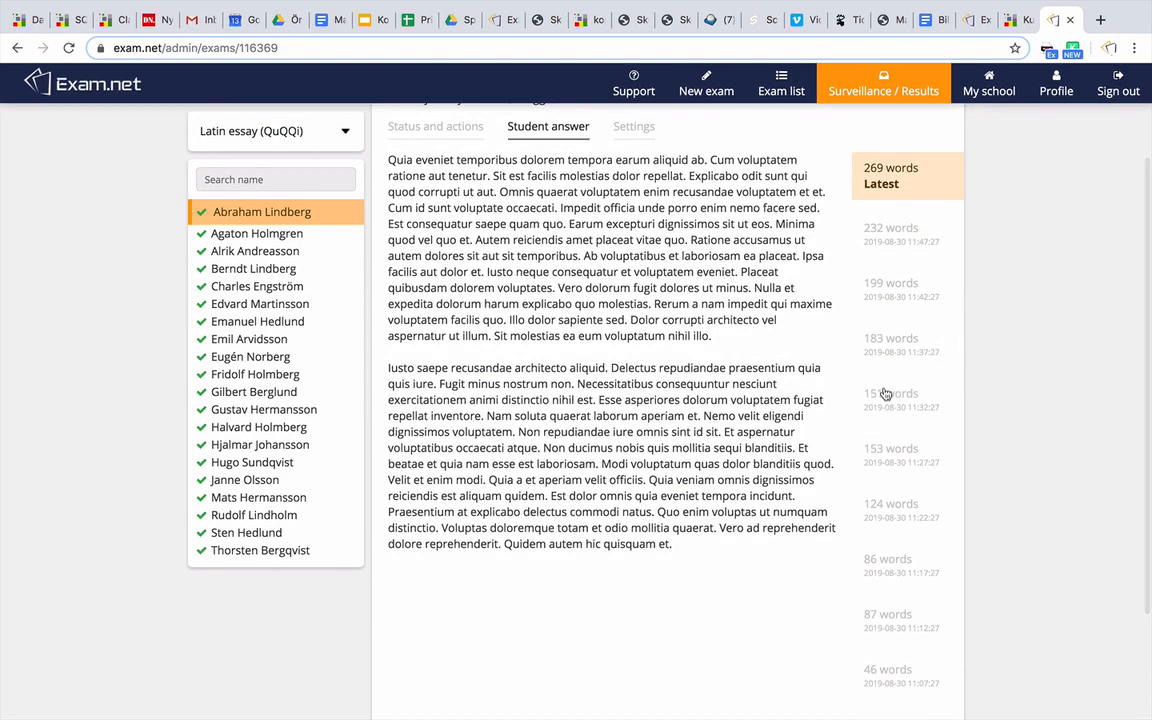
left_click(886, 397)
scroll(437, 262, "up", 3)
left_click(437, 262)
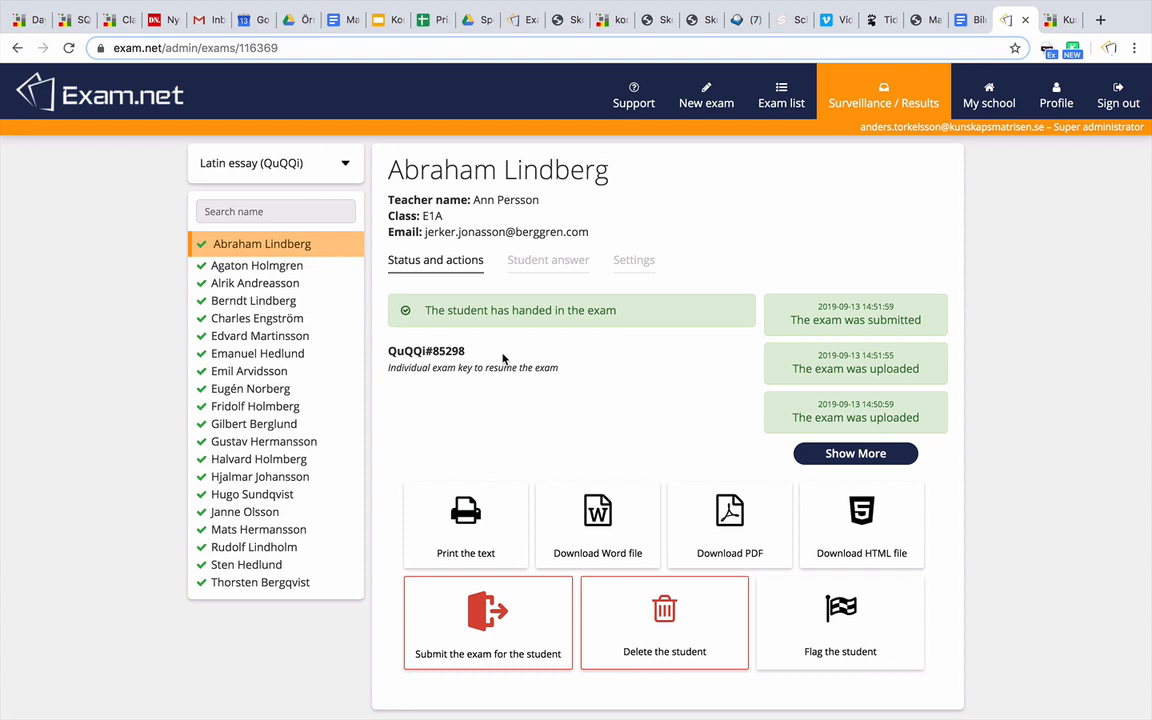
Review the Latin essay's printable individual resume keys, then bring up the student timer prompt
left_click(260, 160)
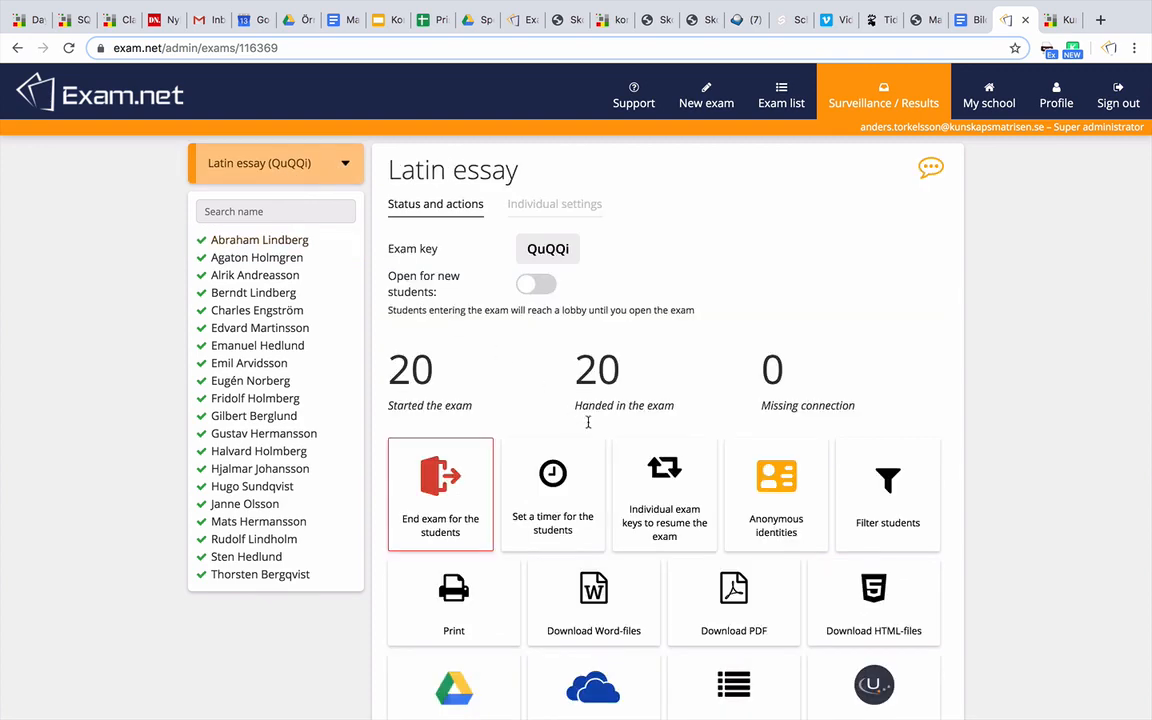
left_click(650, 478)
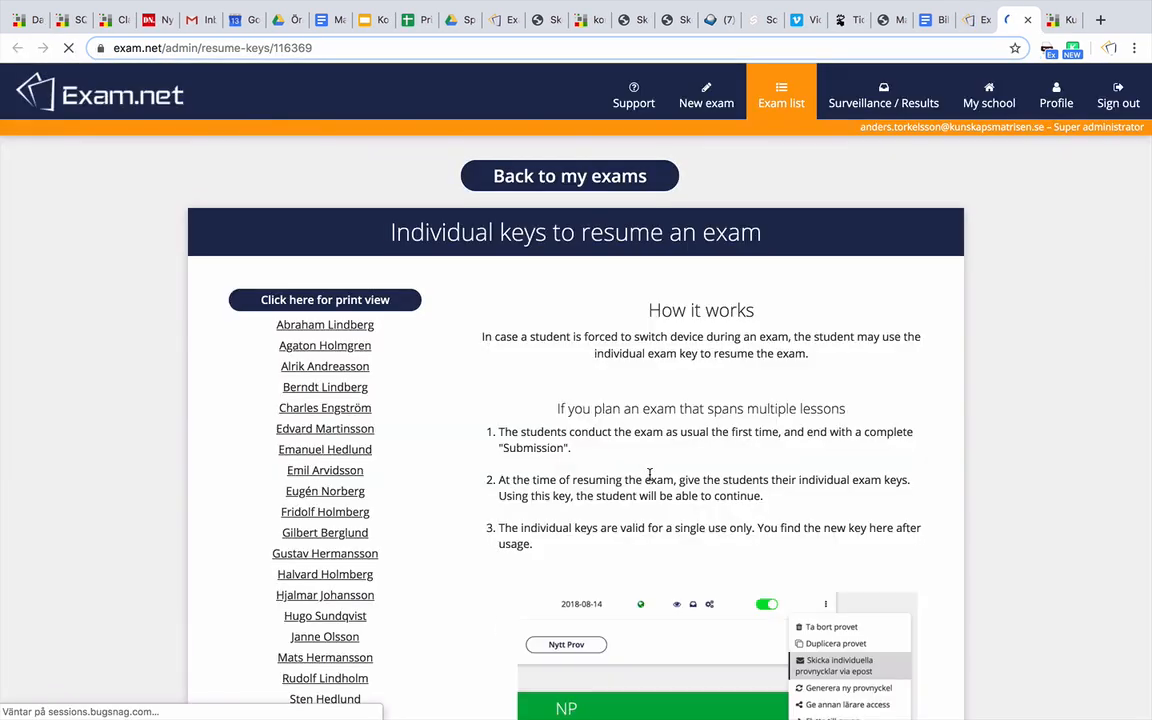
left_click(414, 305)
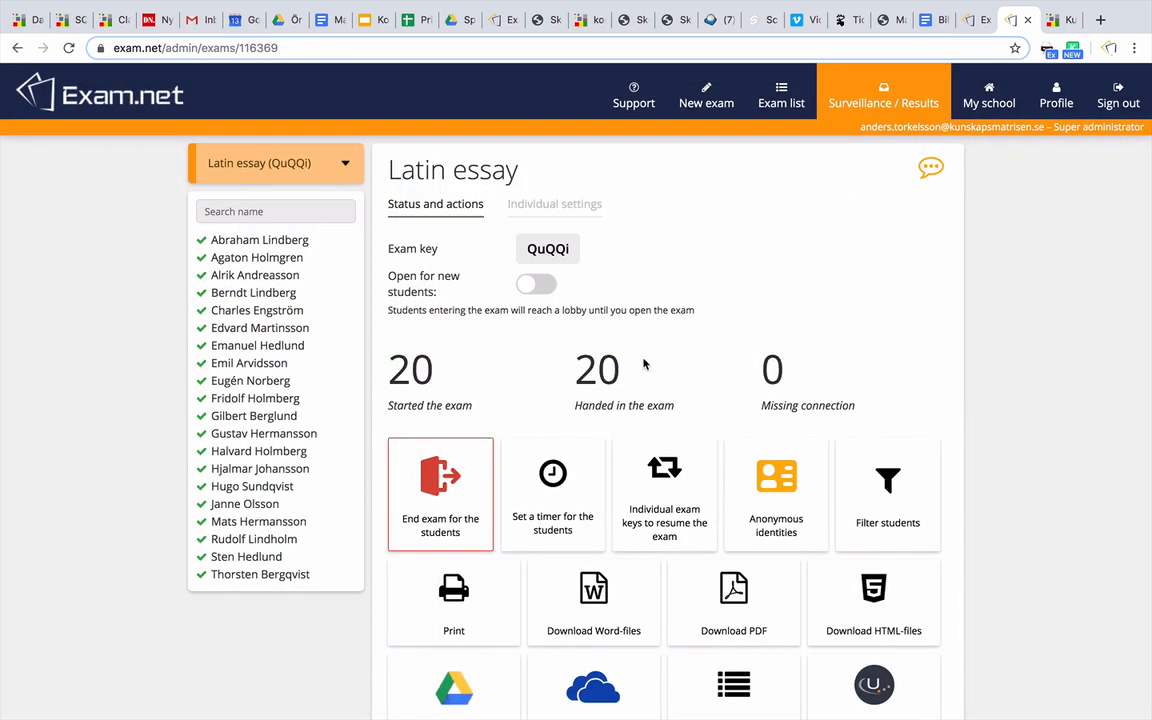
left_click(582, 478)
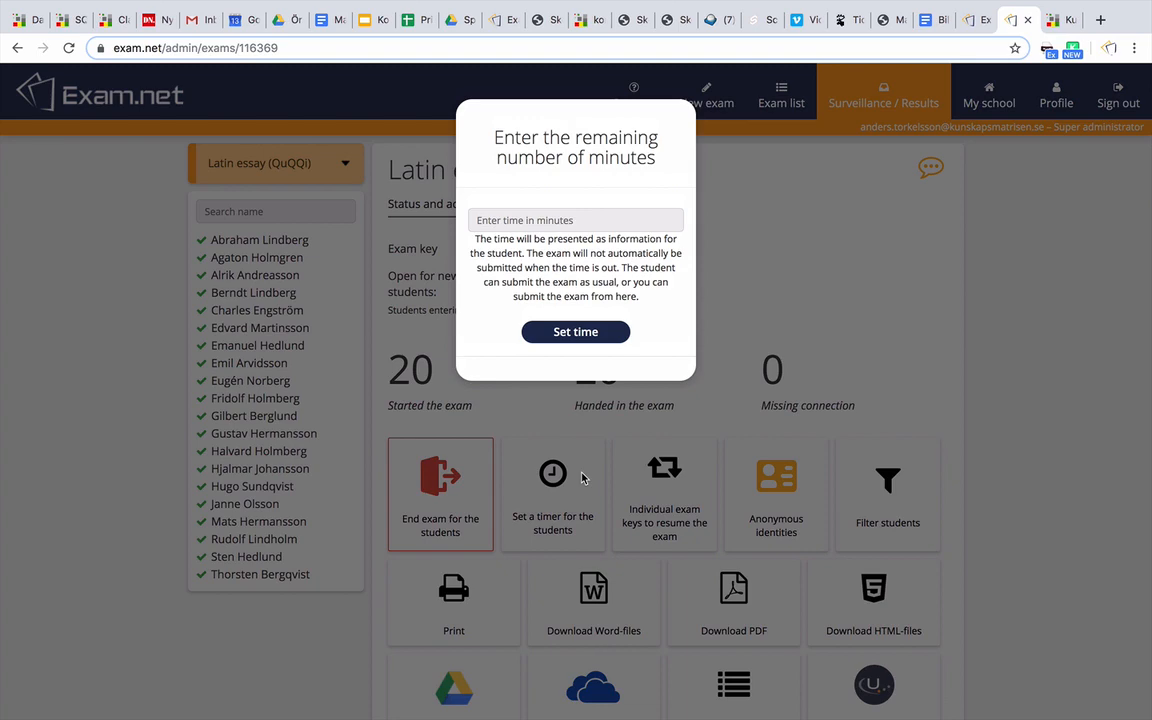
Close the remaining-time prompt unset and look at the End exam confirmation without ending the exam
left_click(555, 494)
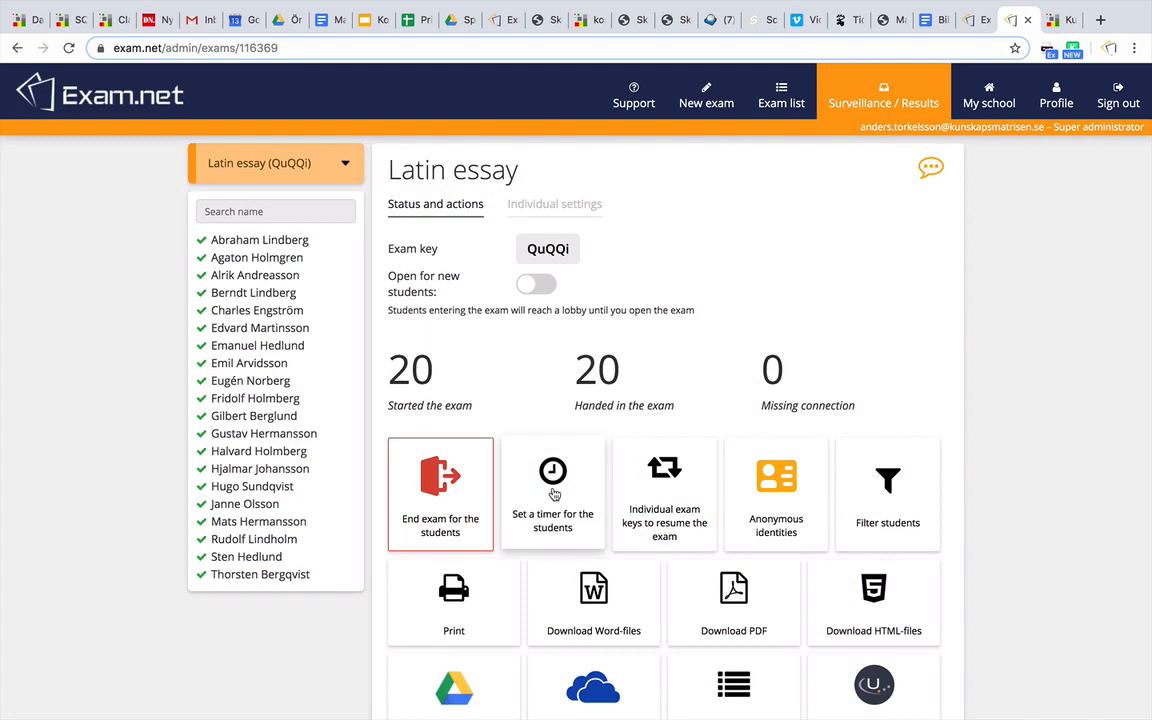
left_click(449, 484)
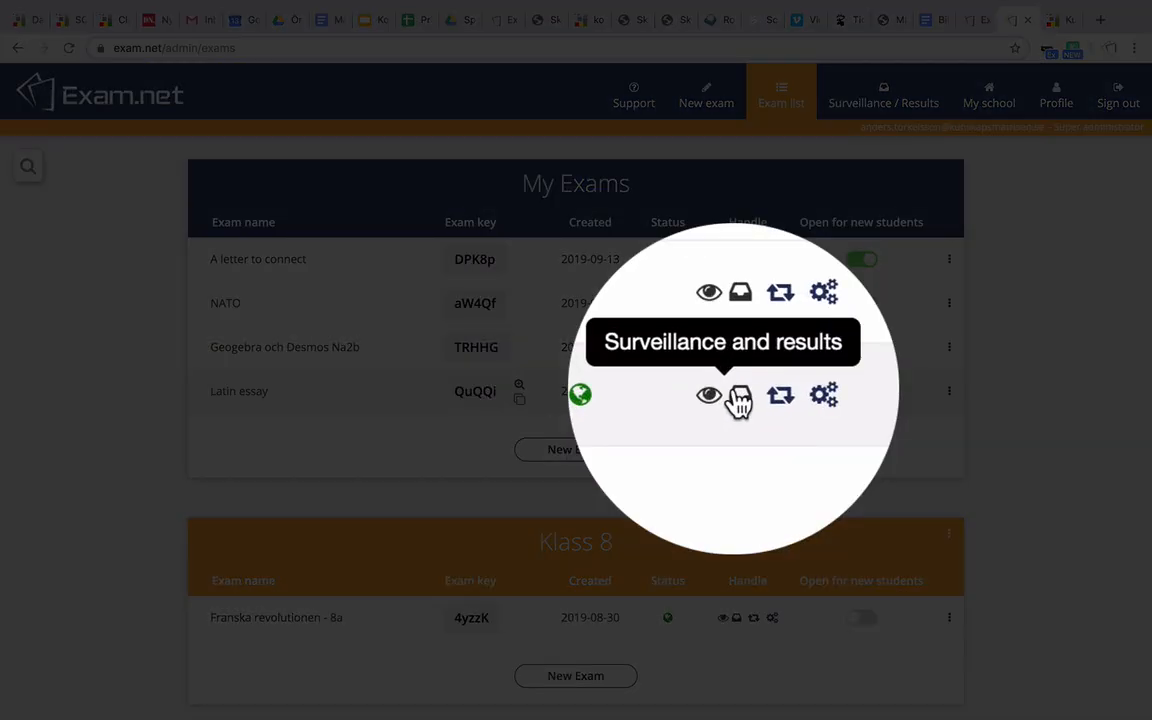
Open the Latin essay results and look through the print preview of students' essays
left_click(737, 393)
scroll(1006, 427, "down", 3)
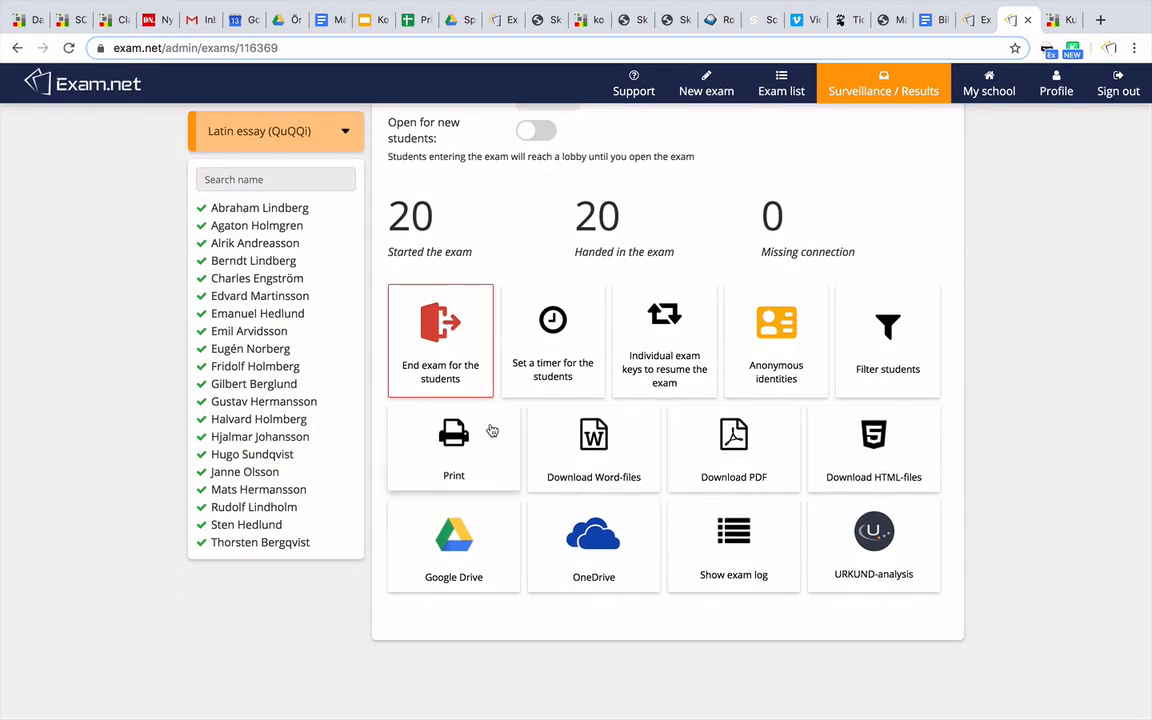
left_click(488, 432)
scroll(490, 424, "down", 9)
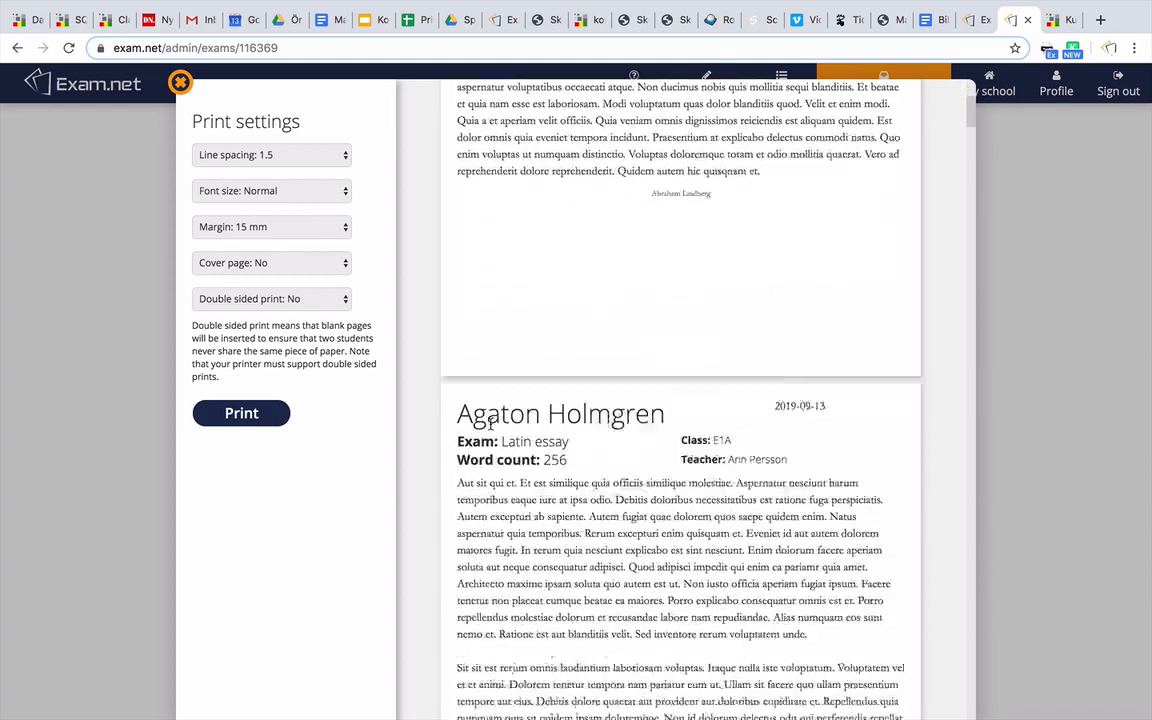
scroll(490, 424, "down", 5)
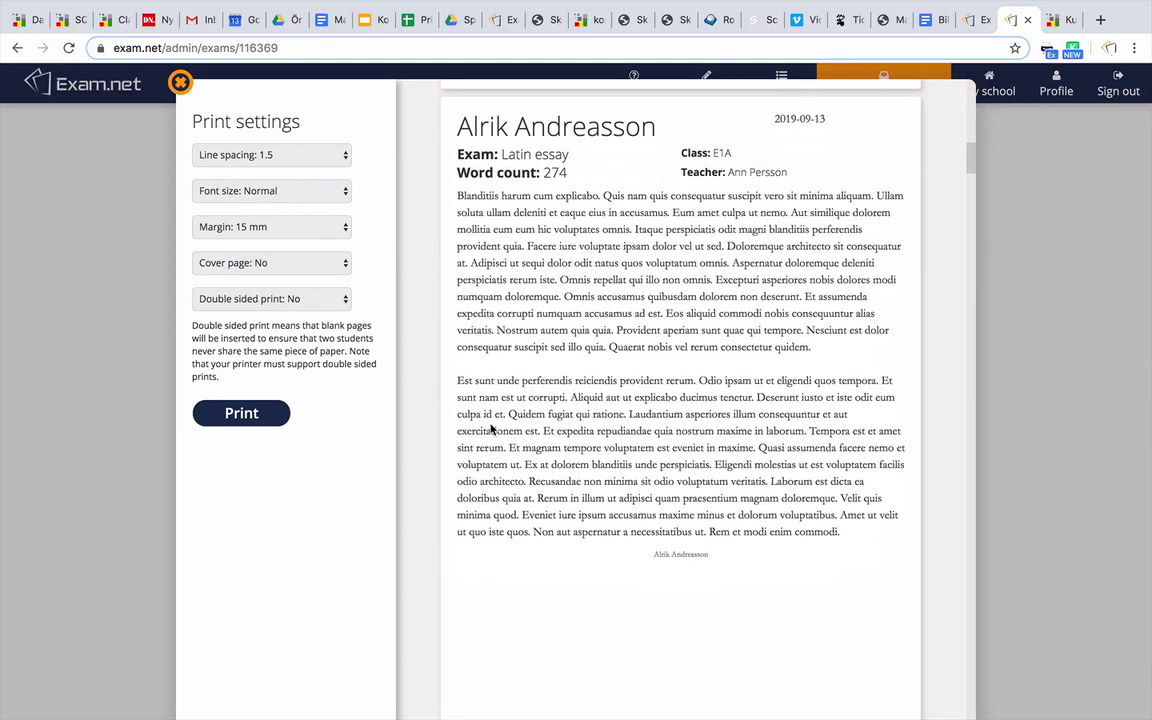
left_click(177, 85)
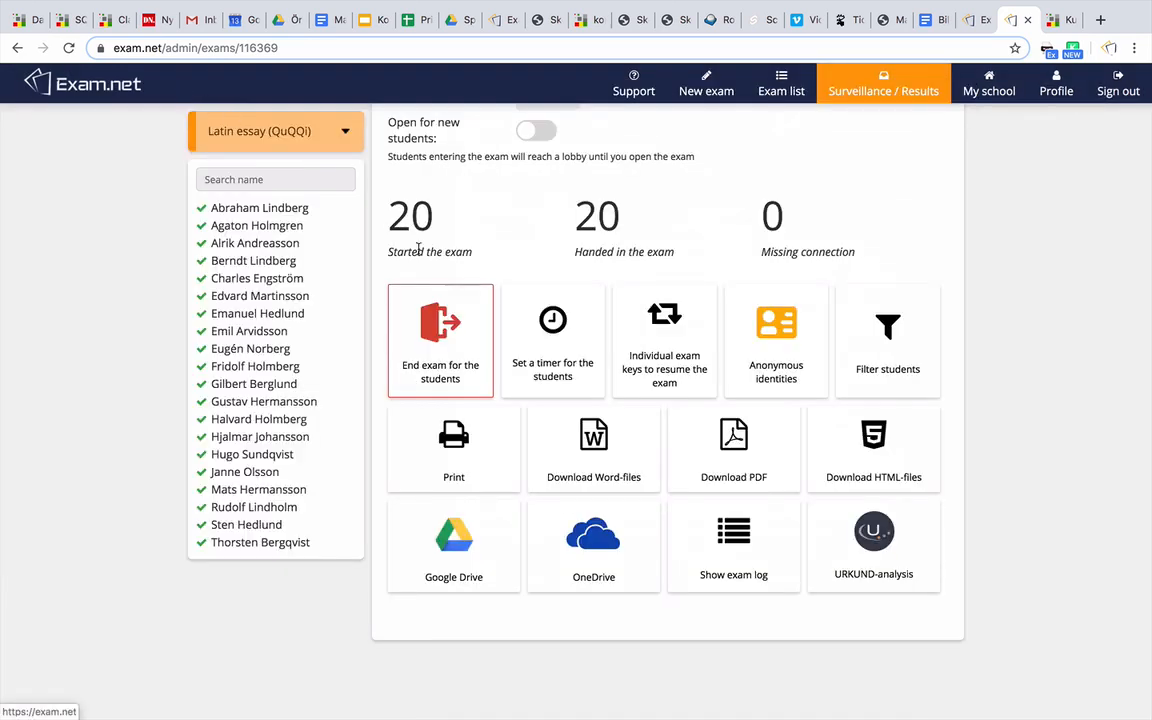
Download one Word file per student, then export all answers as a single PDF
left_click(572, 437)
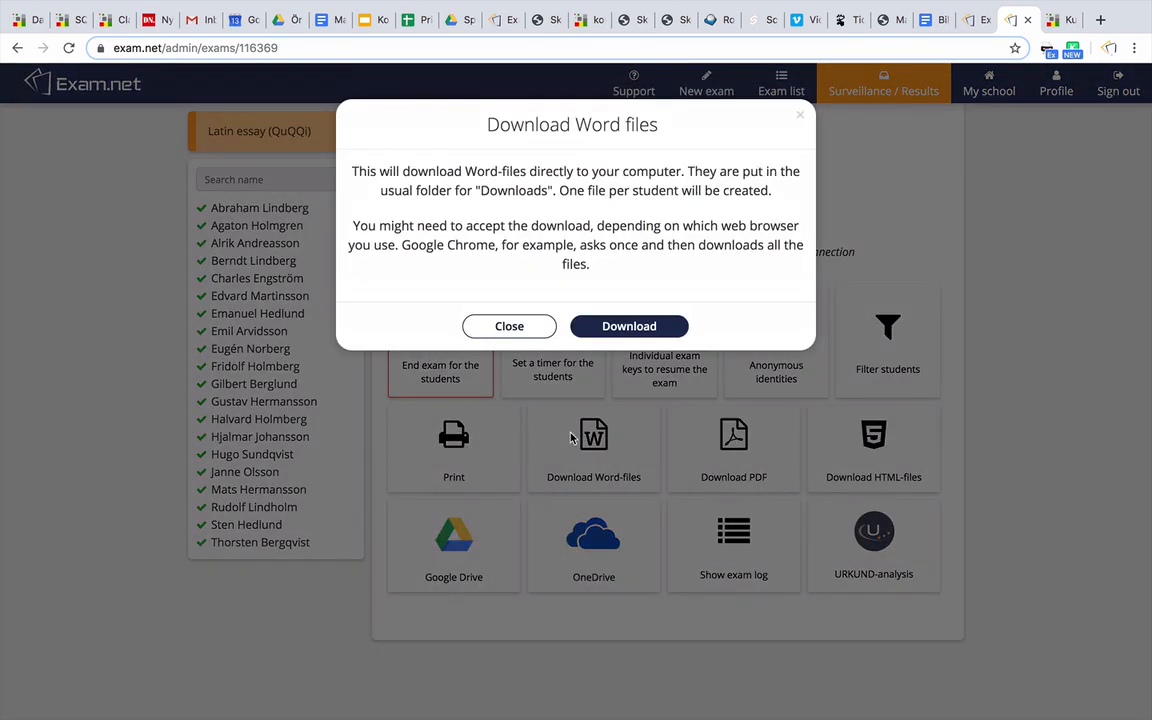
left_click(622, 328)
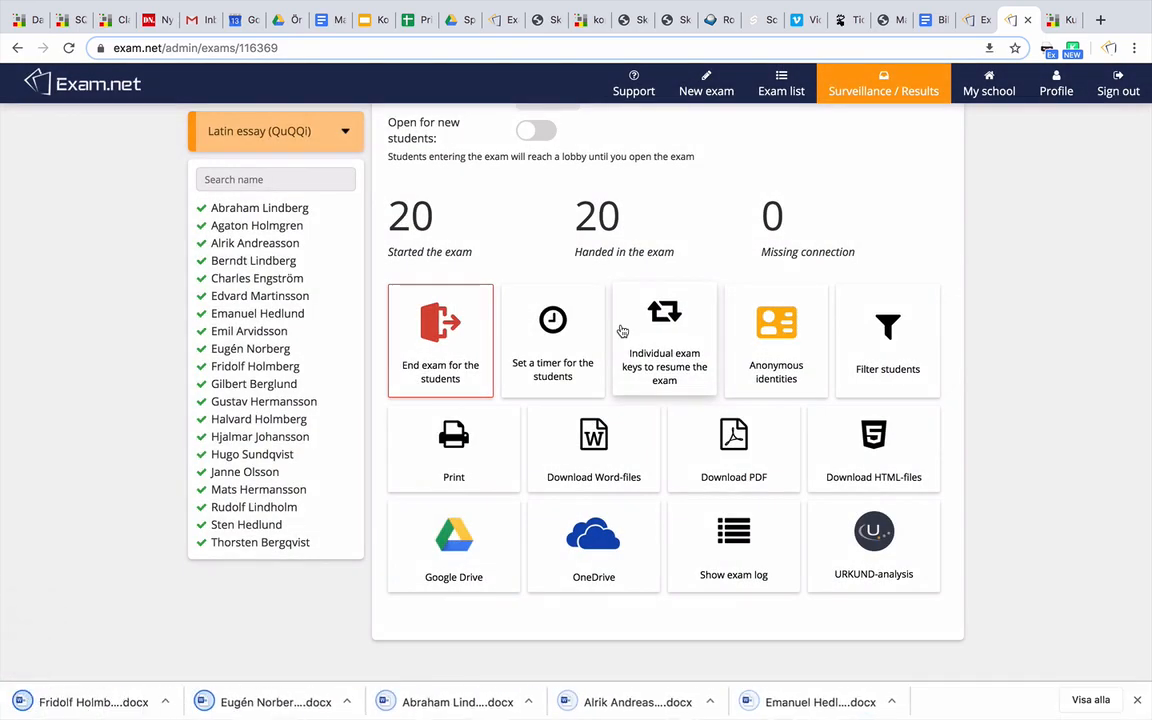
left_click(717, 456)
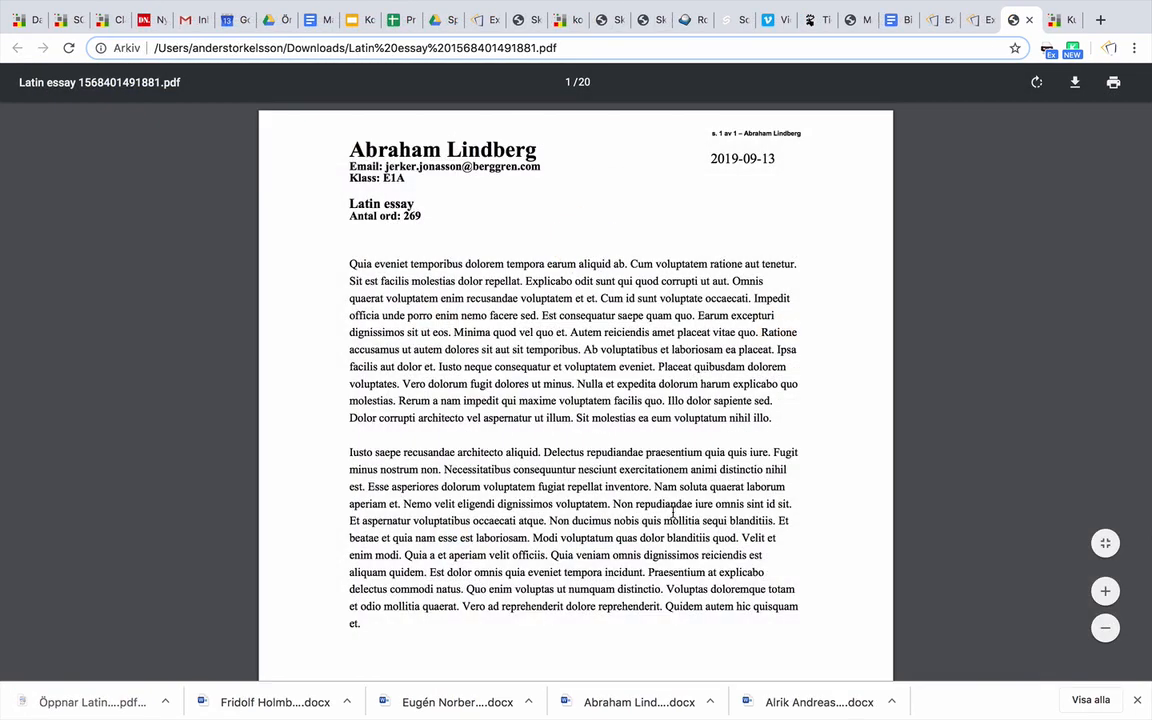
Scroll through the exported Latin essay PDF, then close it with Ctrl+W
scroll(673, 512, "down", 7)
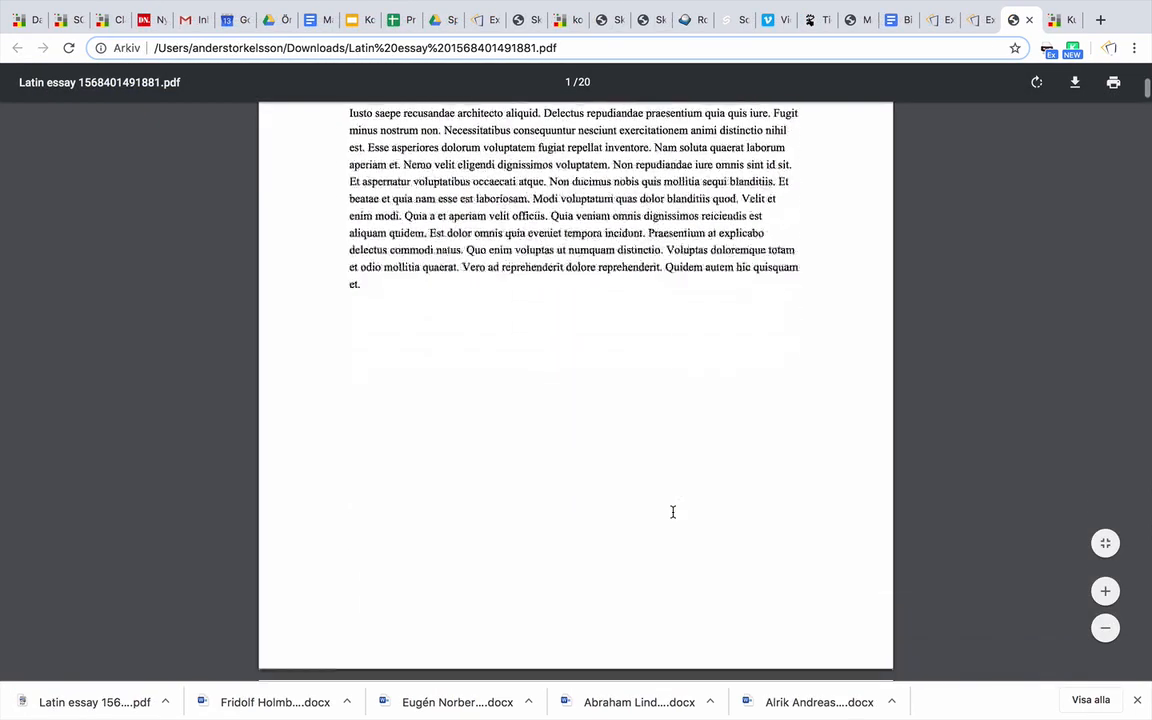
scroll(673, 512, "down", 11)
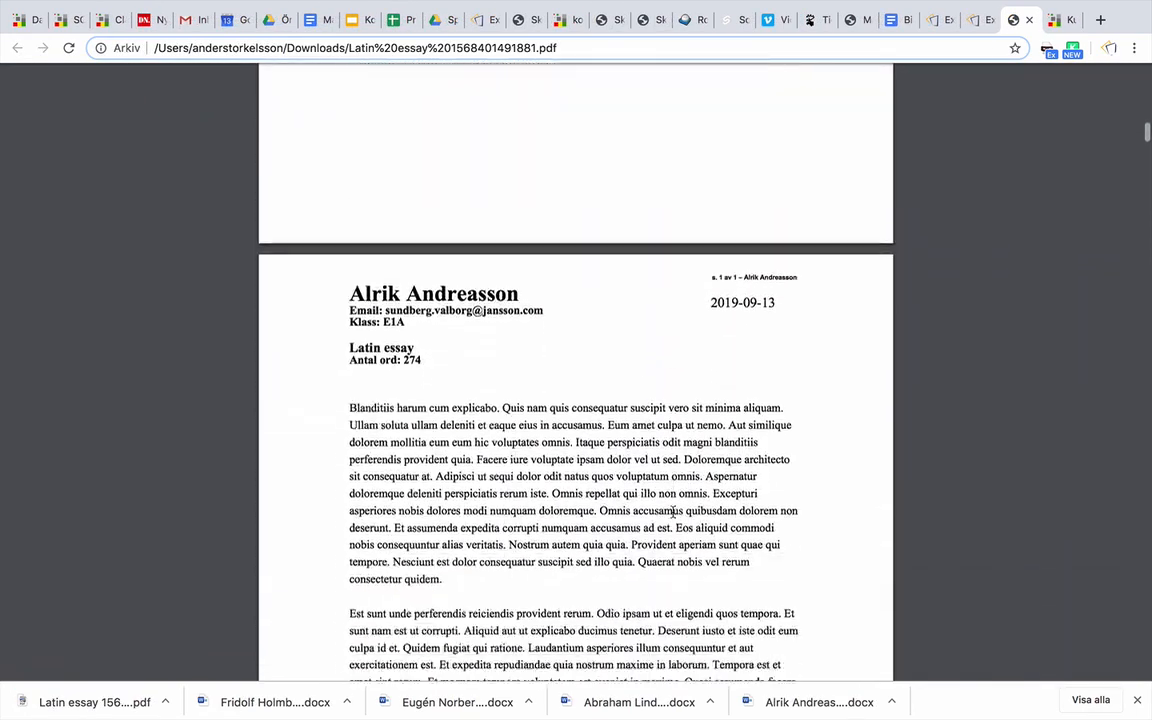
key("ctrl+w")
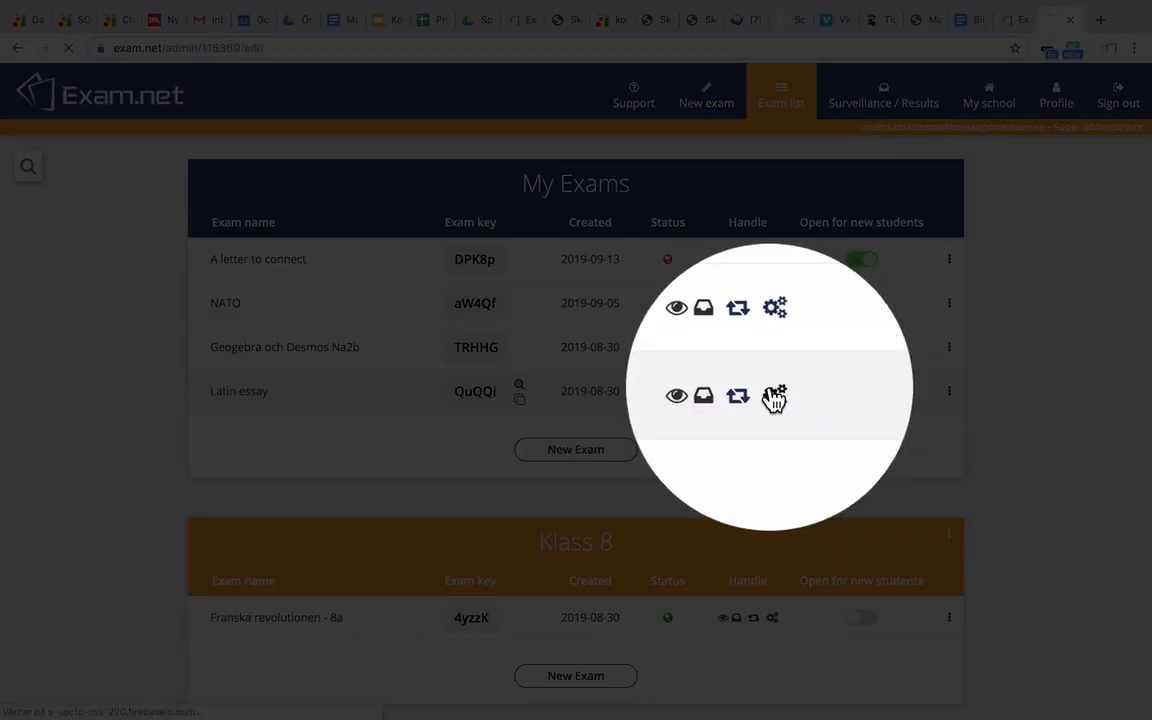
Switch on Anonymize the Exam in the Latin essay's settings and save
left_click(772, 392)
scroll(770, 392, "down", 3)
scroll(771, 392, "down", 4)
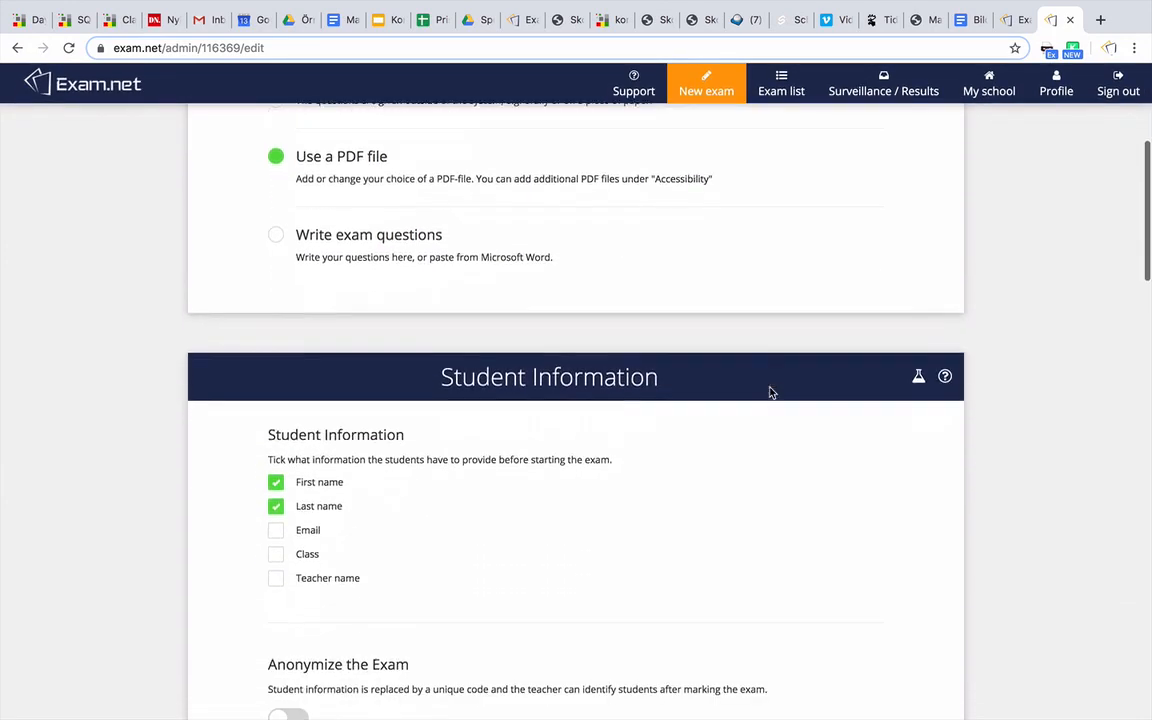
left_click(288, 540)
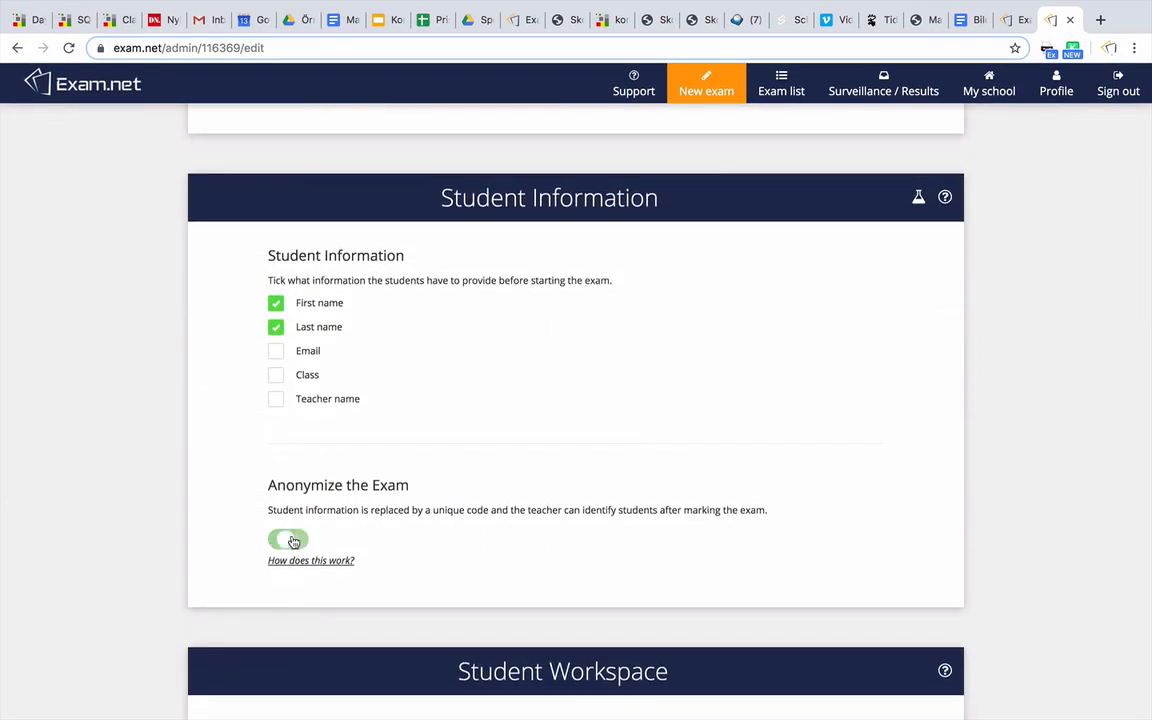
scroll(440, 535, "down", 5)
scroll(437, 535, "down", 10)
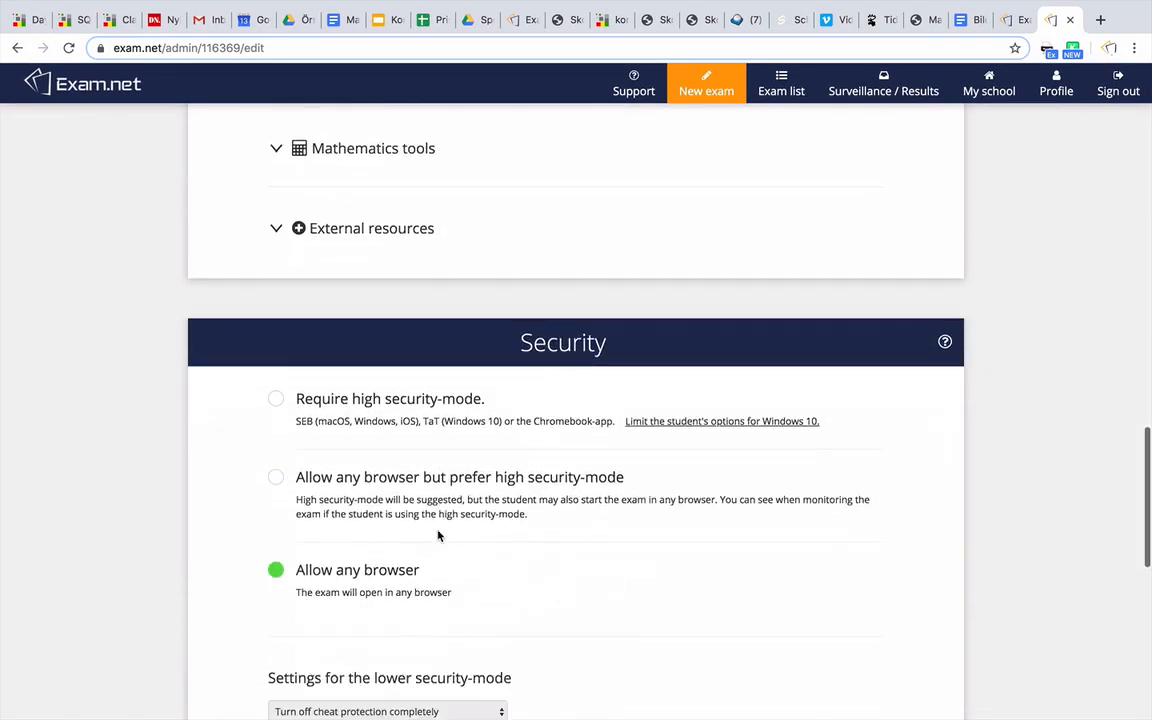
left_click(631, 503)
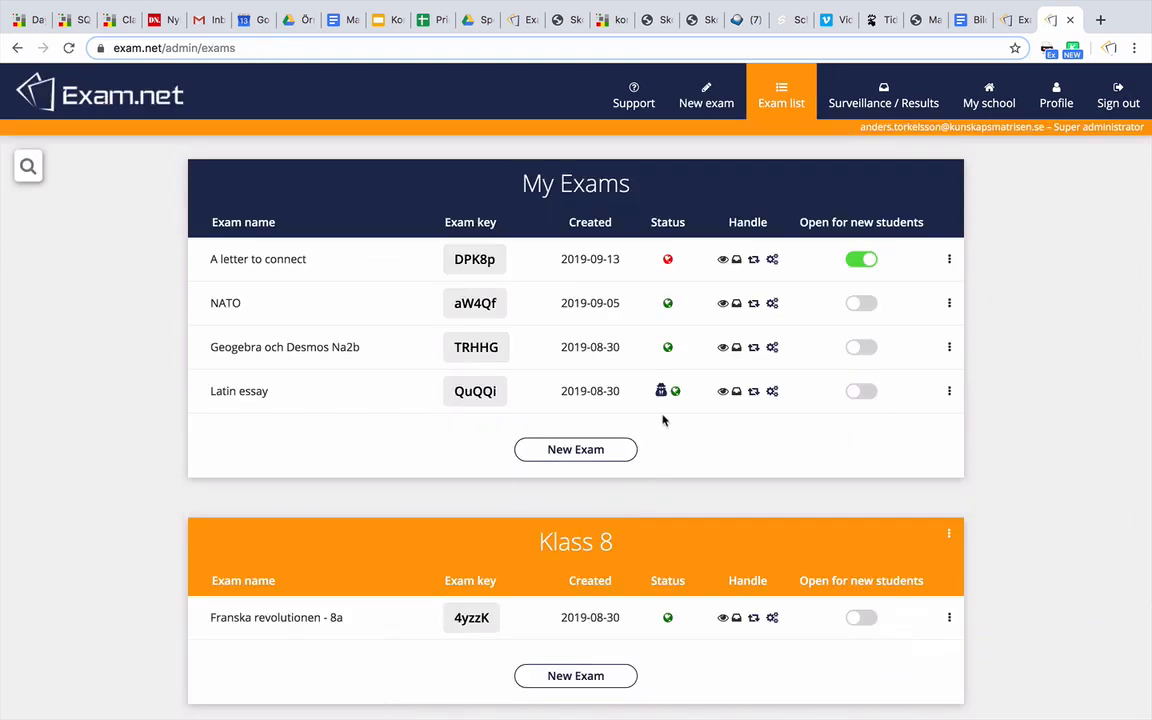
mouse_move(661, 390)
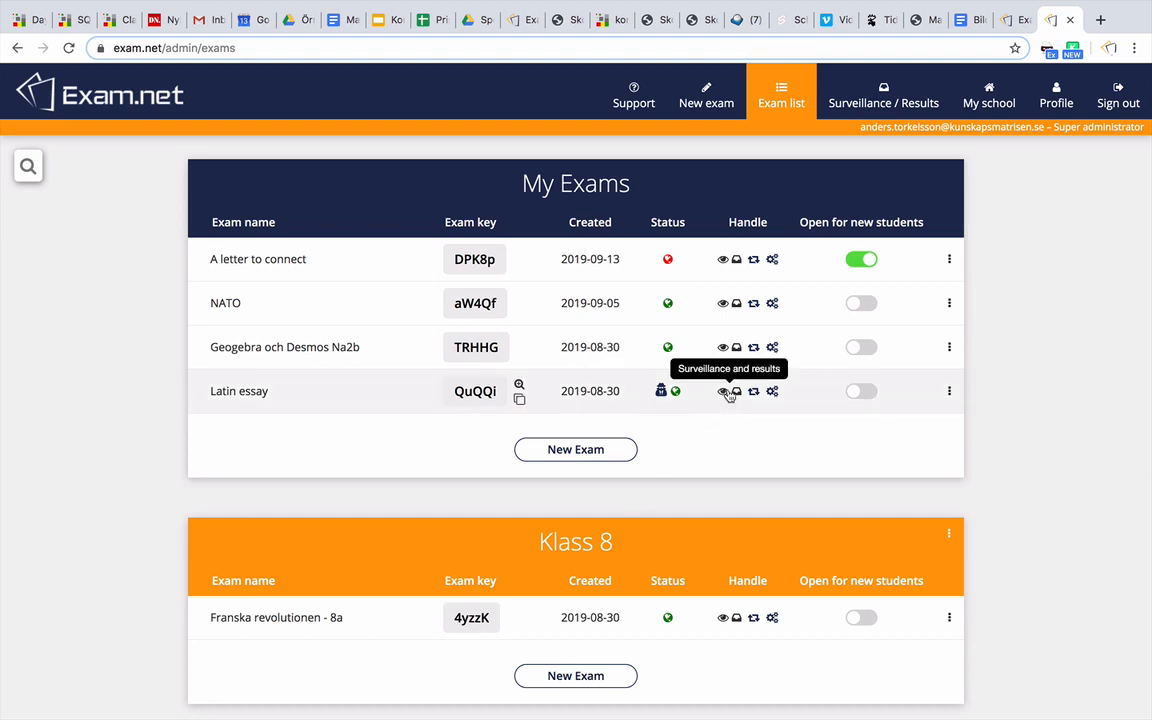
Check a student's status, settings and answer, then switch the list to anonymous codes and open one
left_click(729, 395)
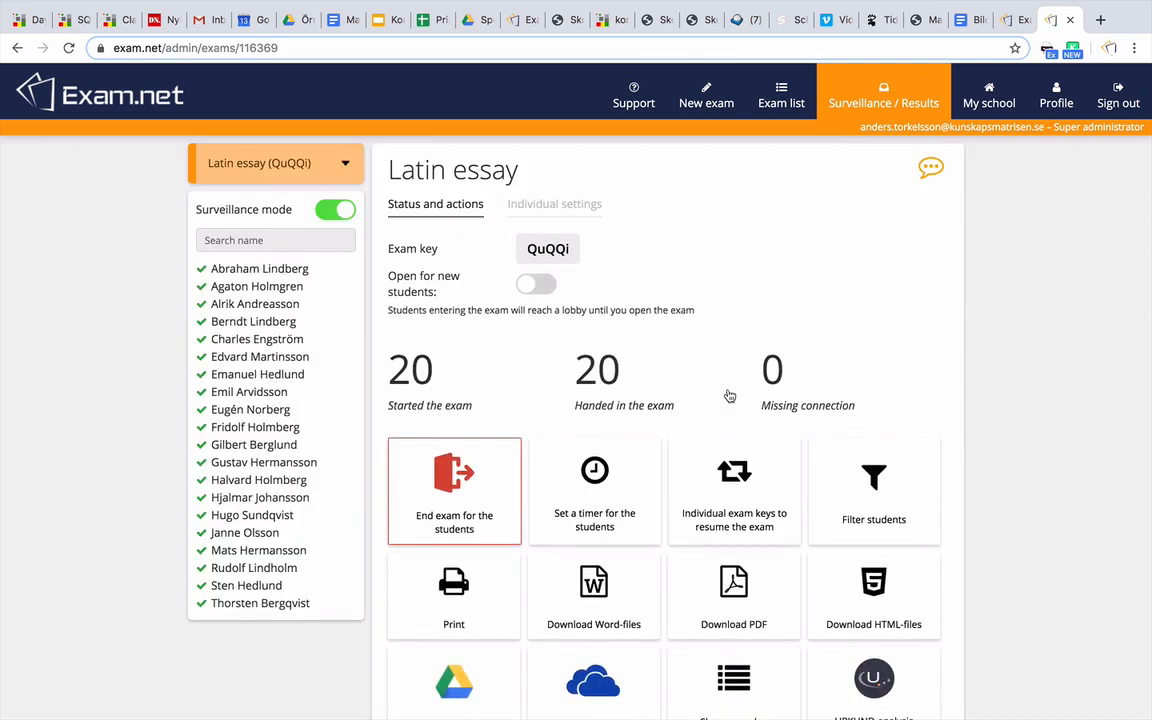
left_click(279, 376)
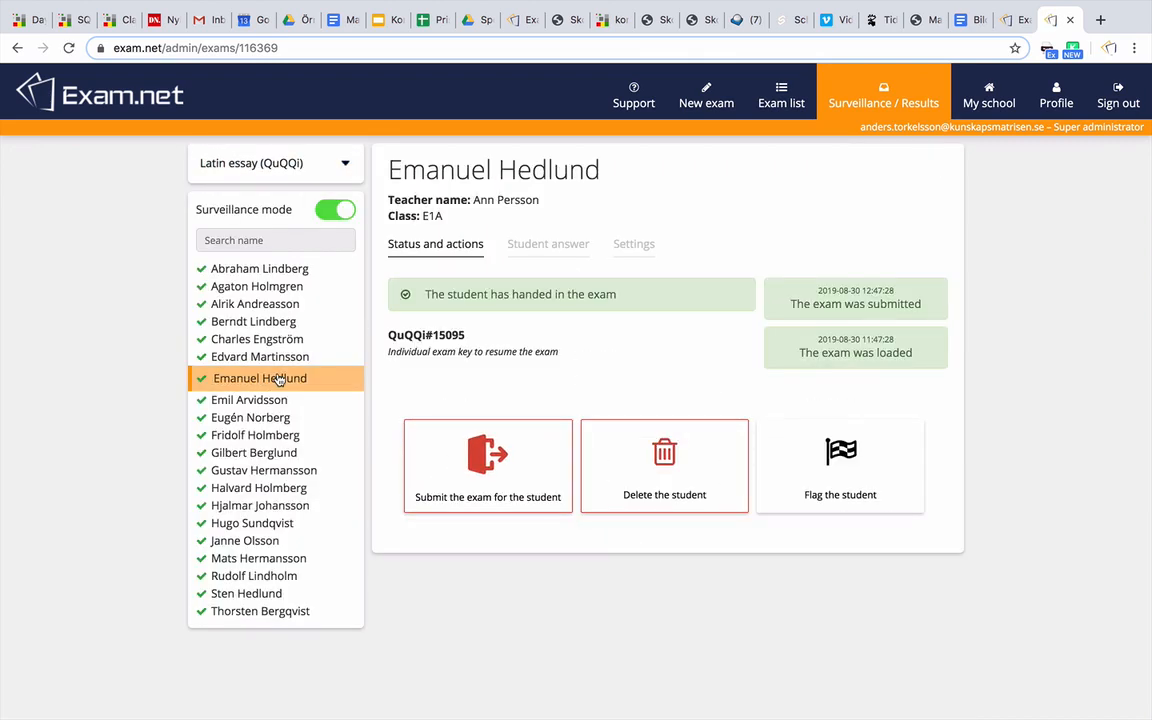
left_click(629, 250)
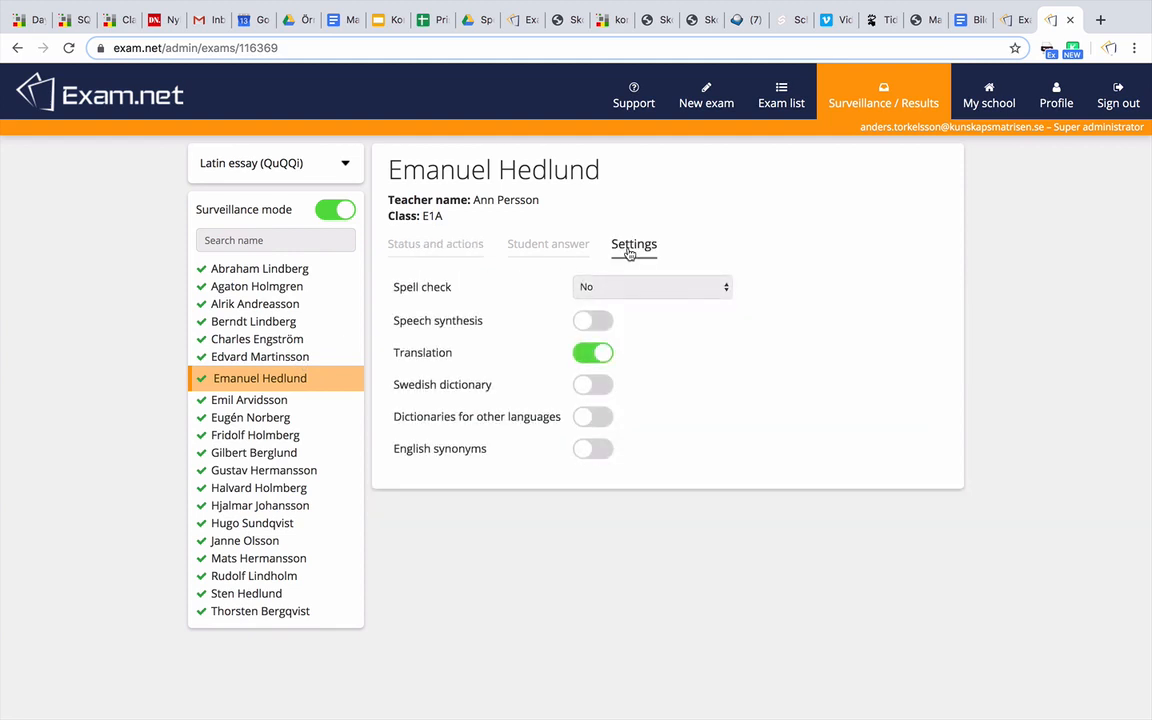
left_click(552, 249)
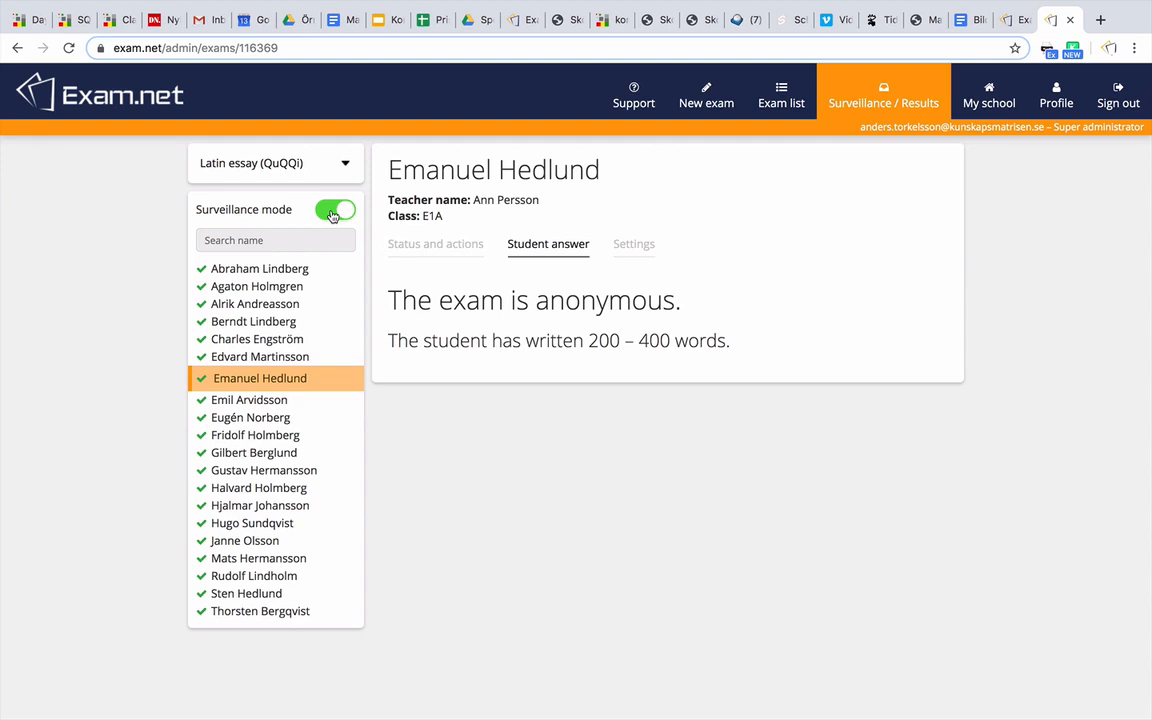
left_click(333, 212)
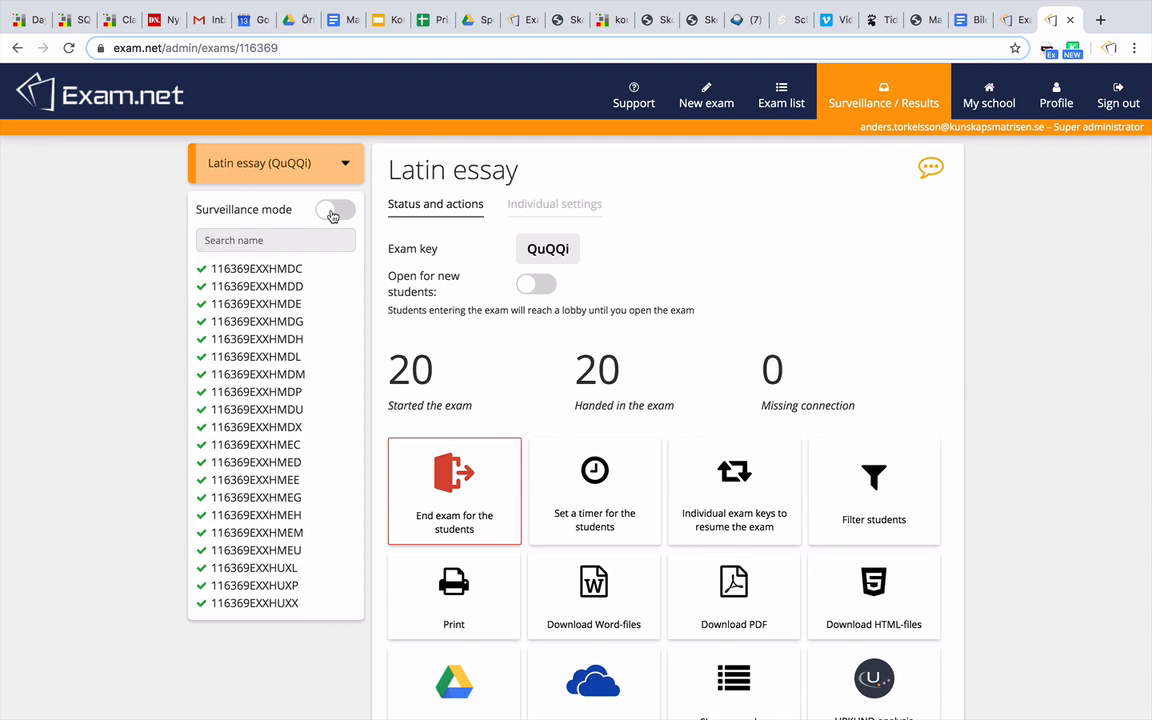
left_click(274, 305)
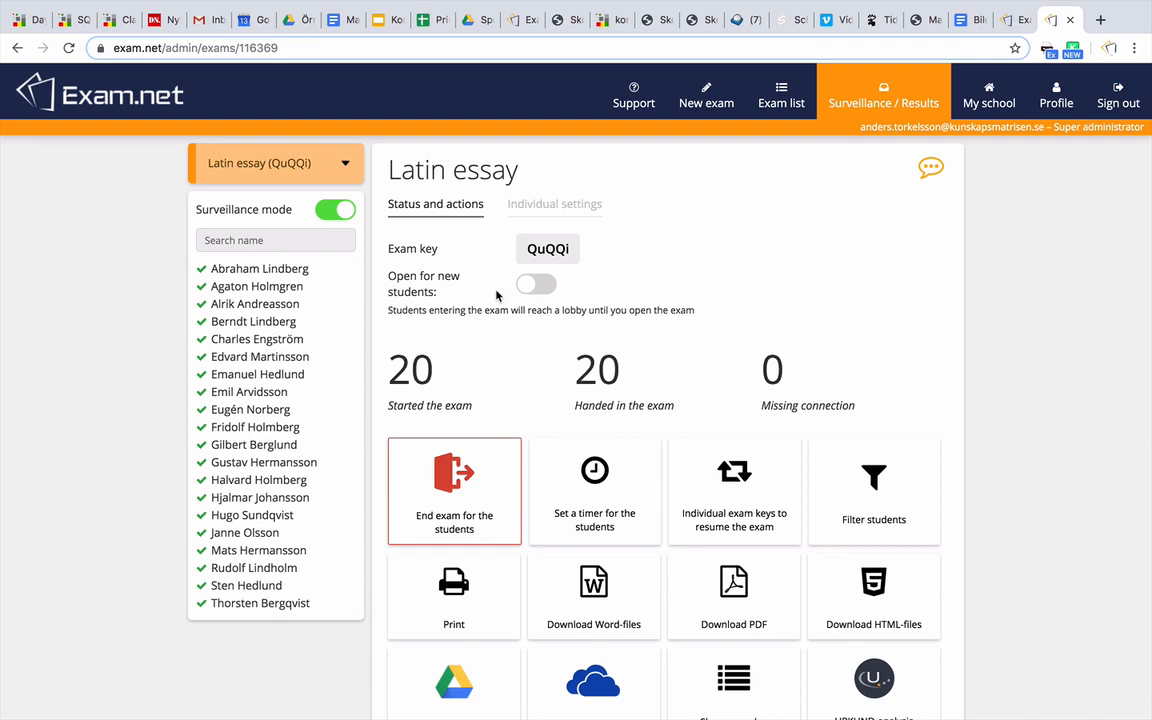
Scroll through the print preview of the anonymized Latin essay answers
scroll(497, 295, "down", 2)
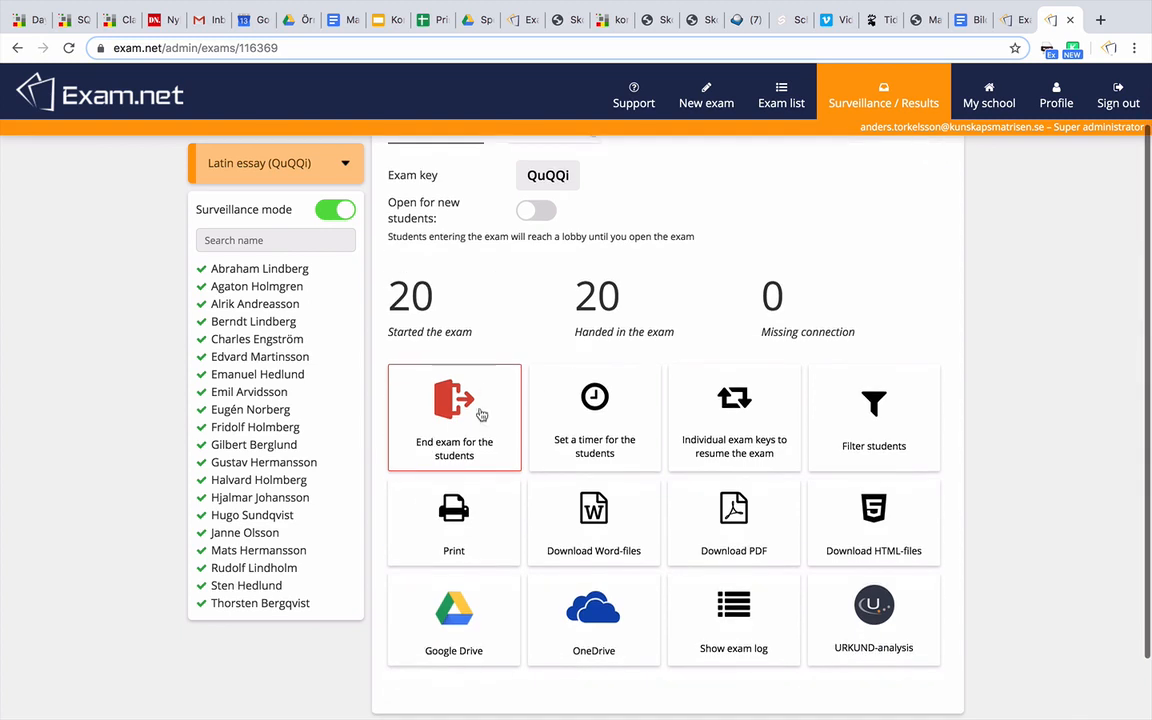
left_click(479, 508)
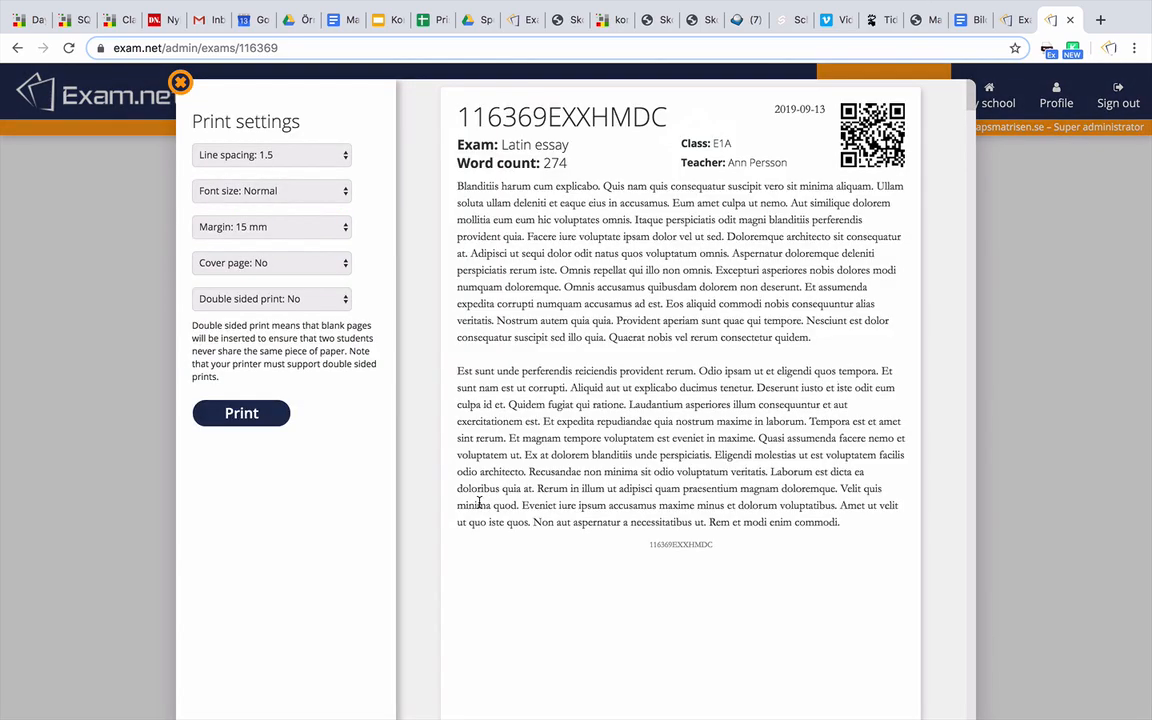
scroll(479, 505, "down", 10)
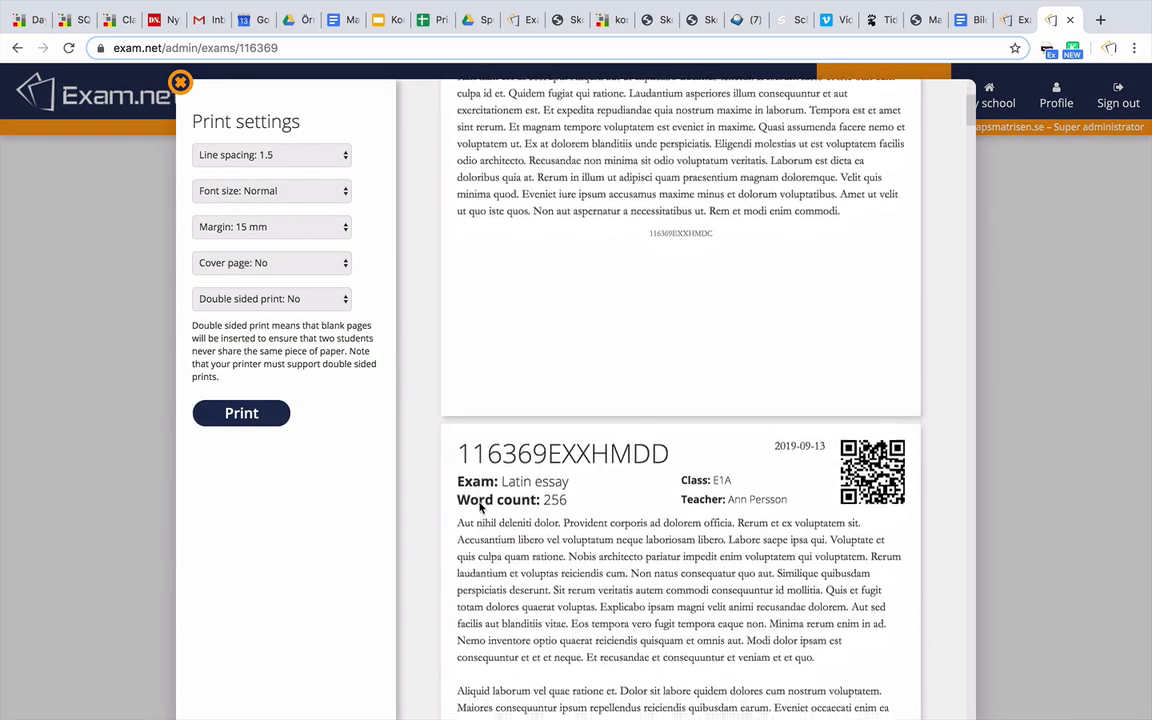
scroll(479, 508, "down", 3)
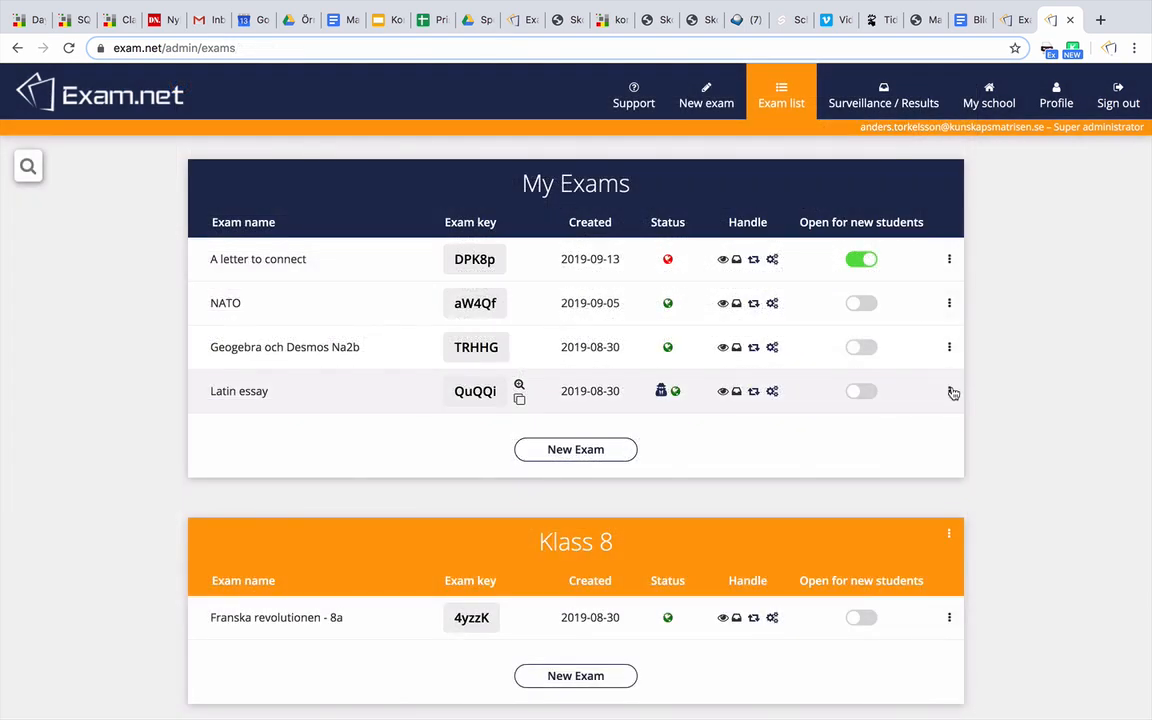
Reveal the Latin essay's student identities, then view the anonymous-code-to-student mapping in its results
left_click(950, 391)
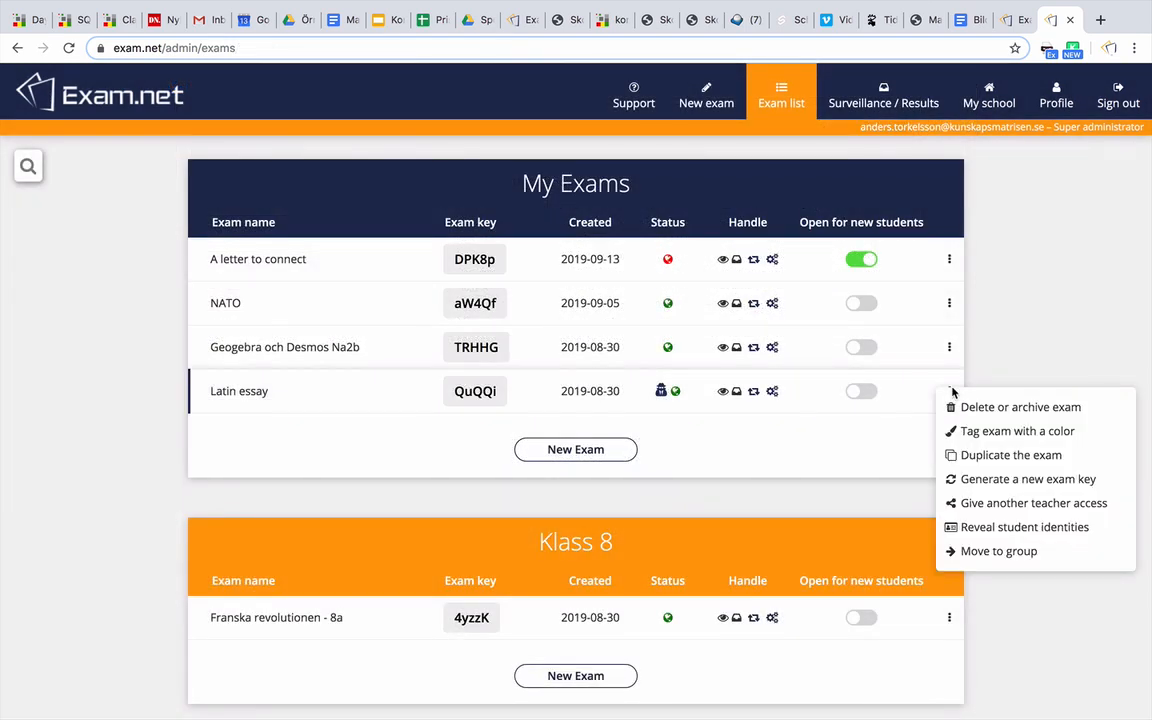
left_click(950, 527)
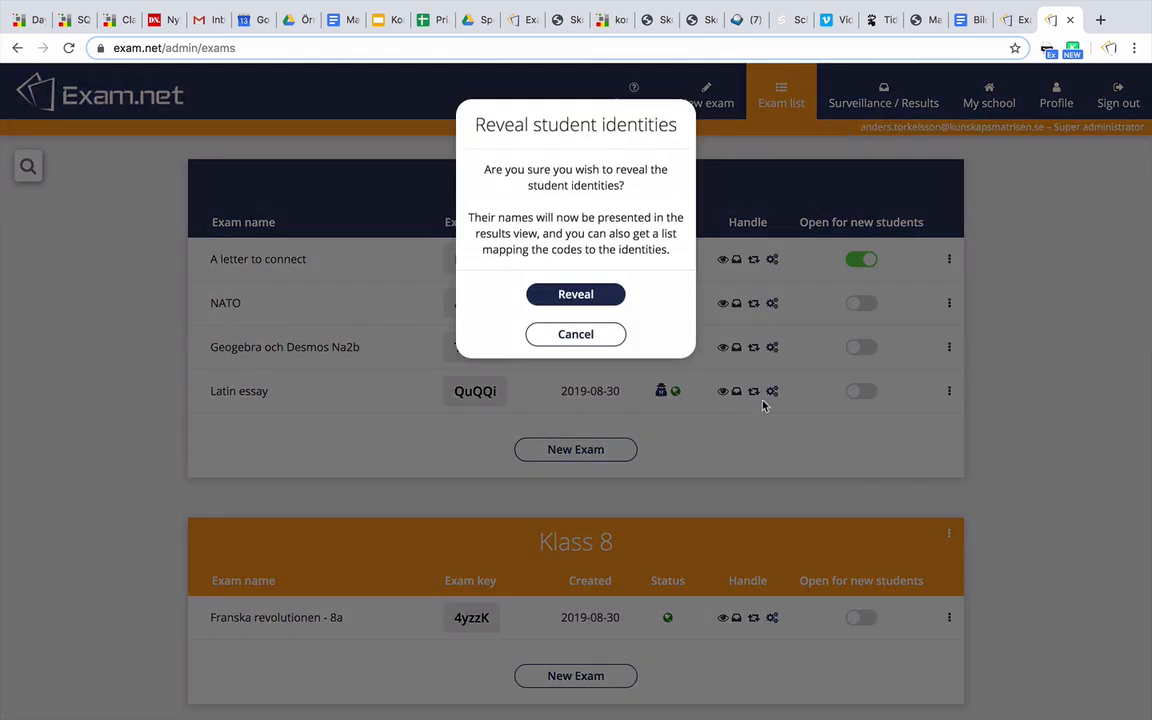
left_click(610, 298)
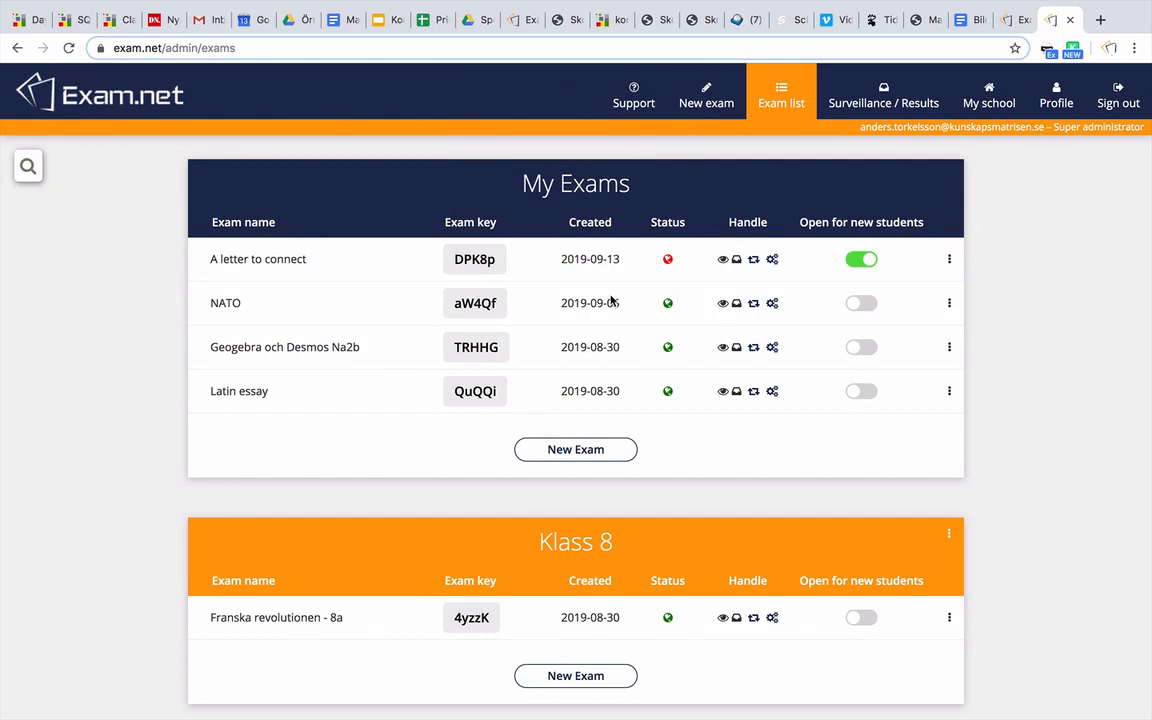
left_click(723, 393)
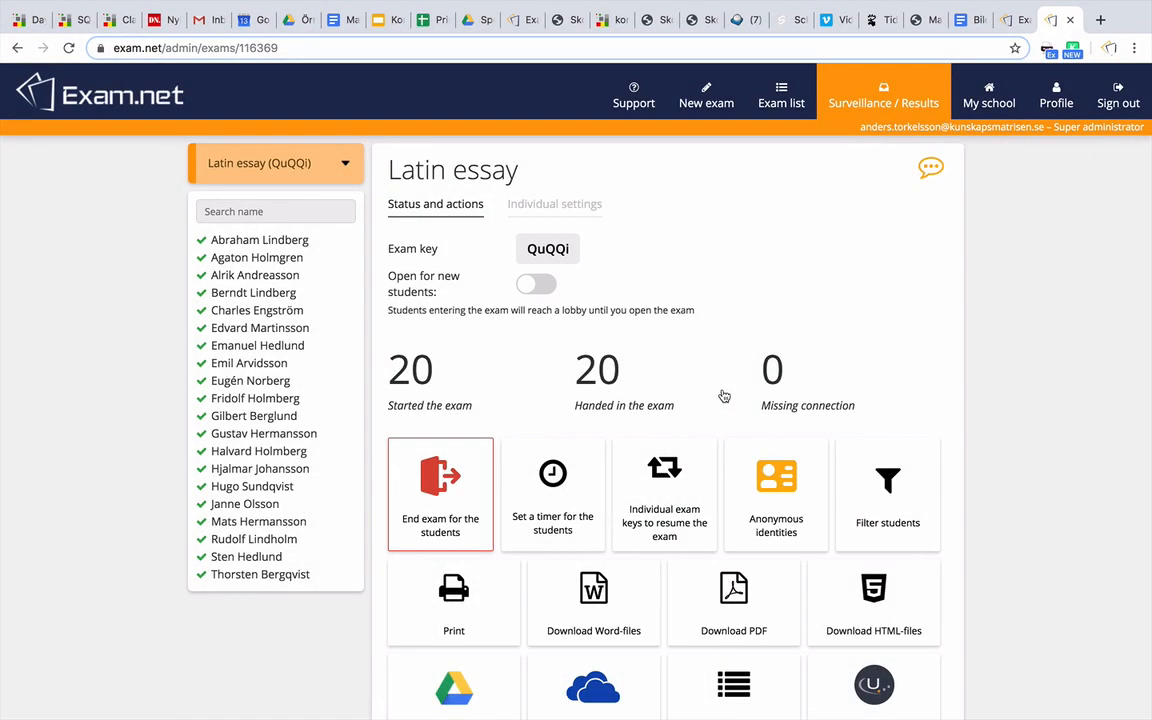
left_click(786, 514)
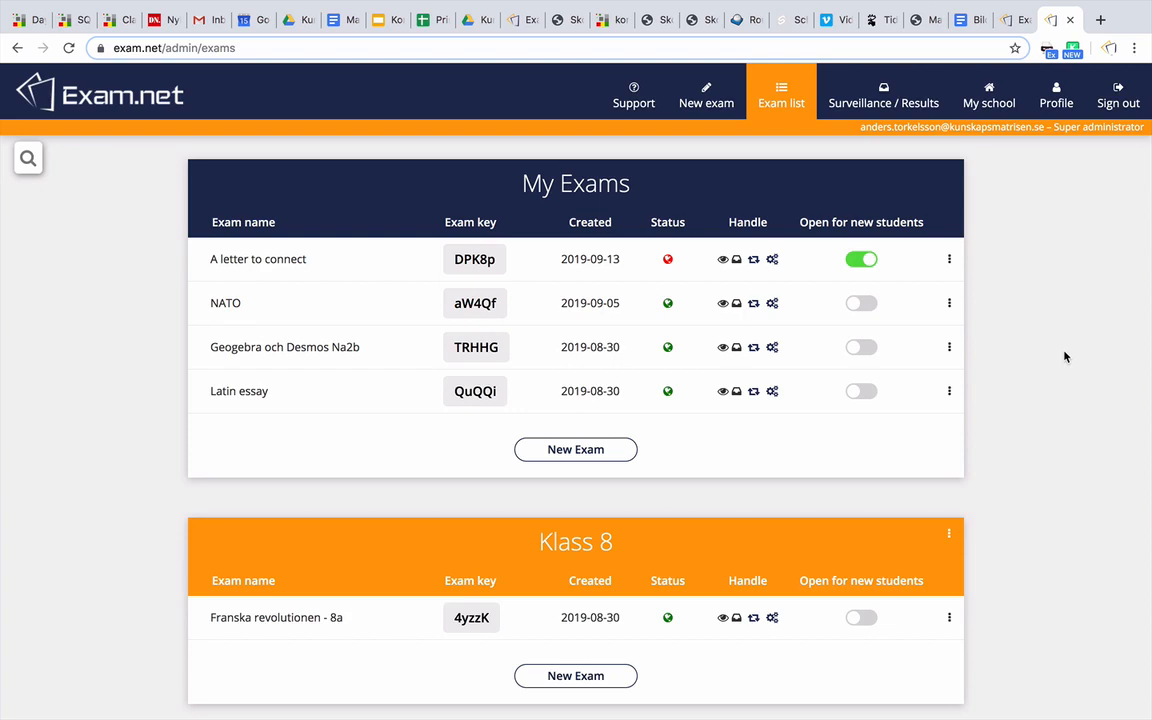
Create an exam group titled 'English' with the red colour swatch
scroll(1065, 357, "down", 6)
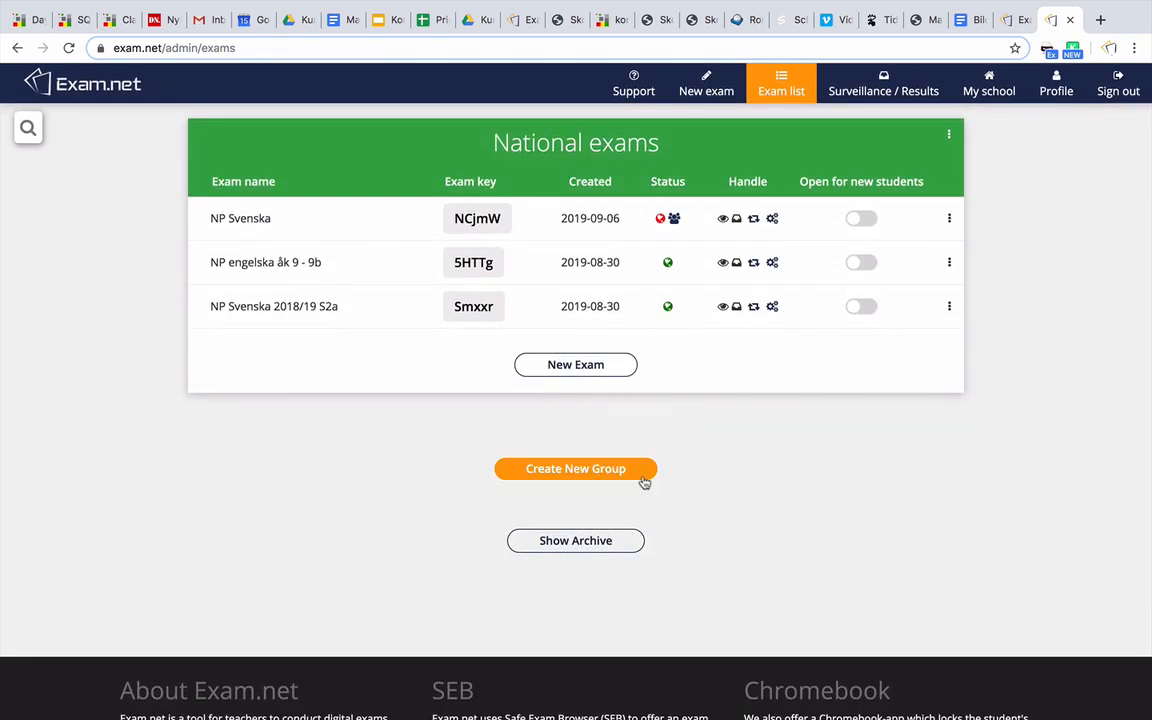
left_click(641, 474)
left_click(638, 504)
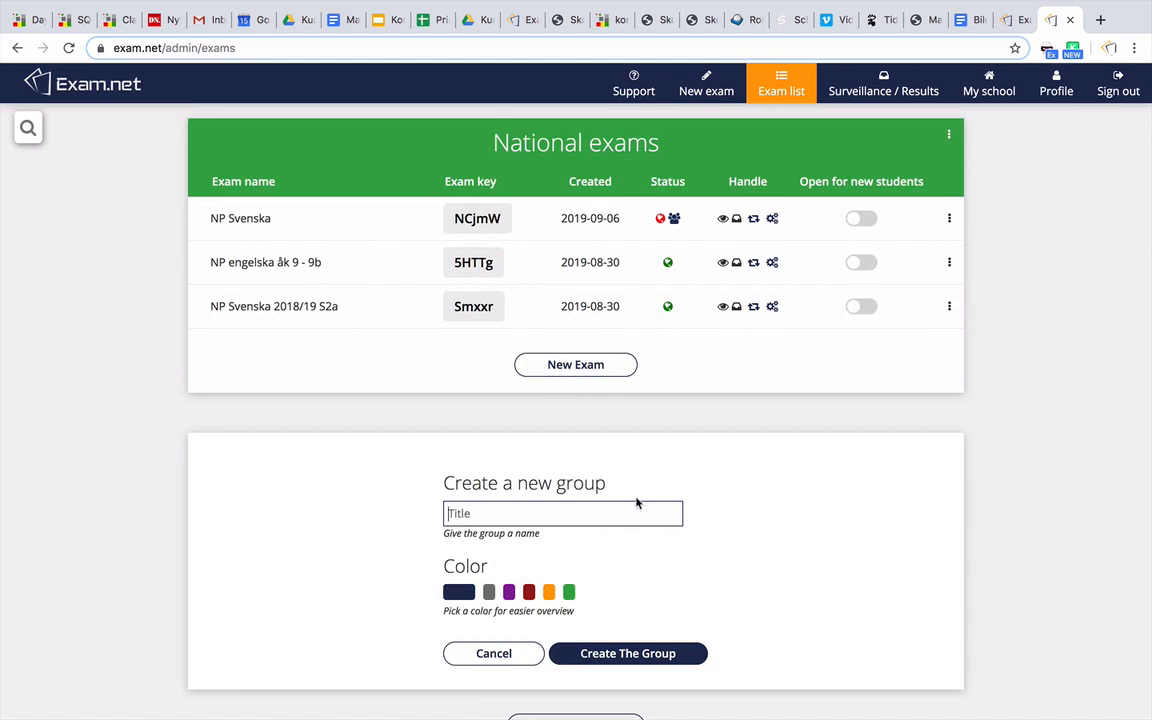
type("English")
left_click(529, 592)
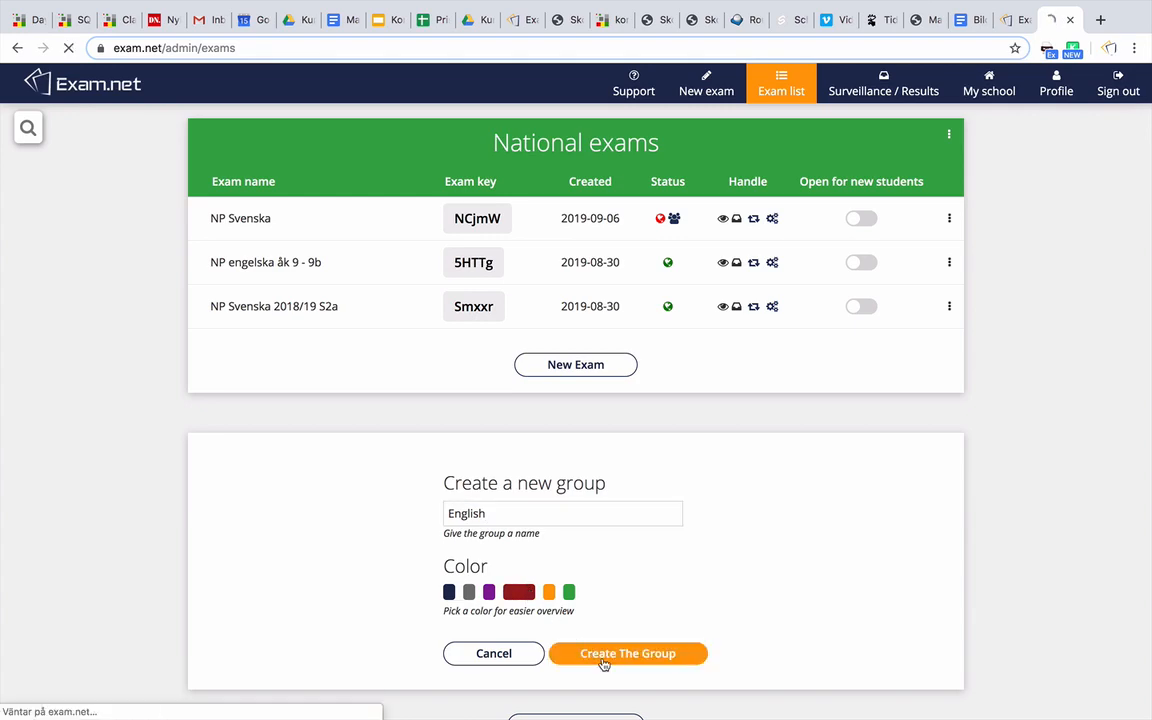
left_click(604, 654)
scroll(884, 637, "up", 3)
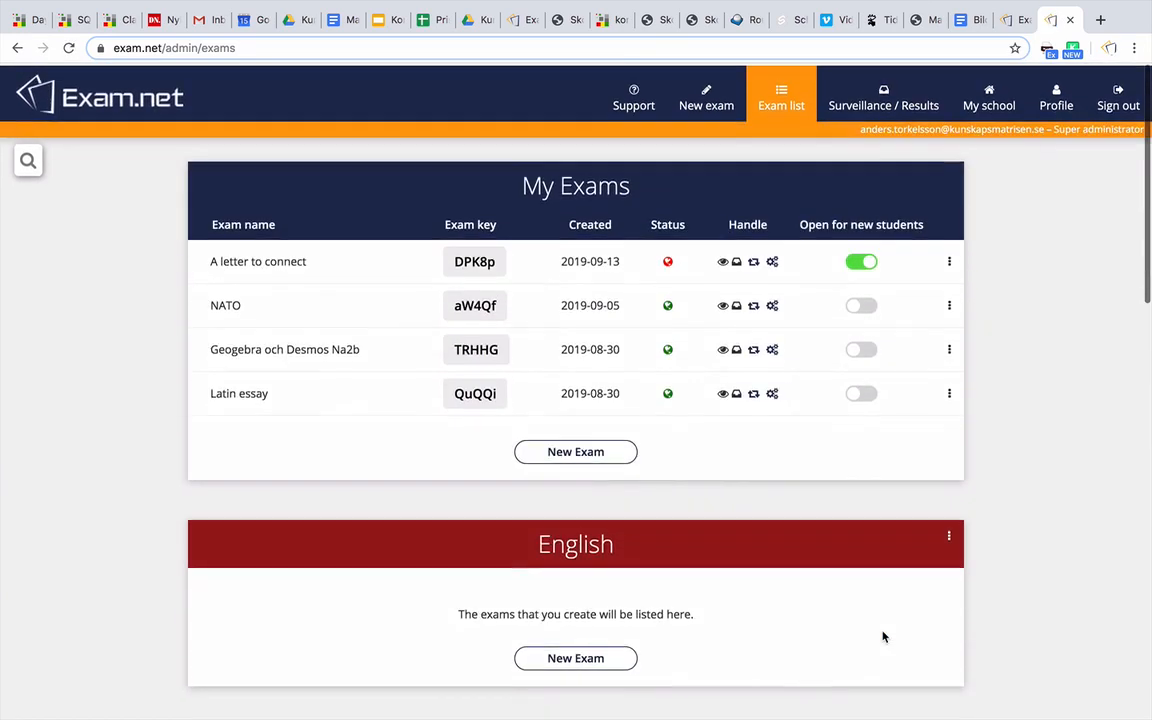
Move the exam 'A letter to connect' into the English group
left_click(949, 260)
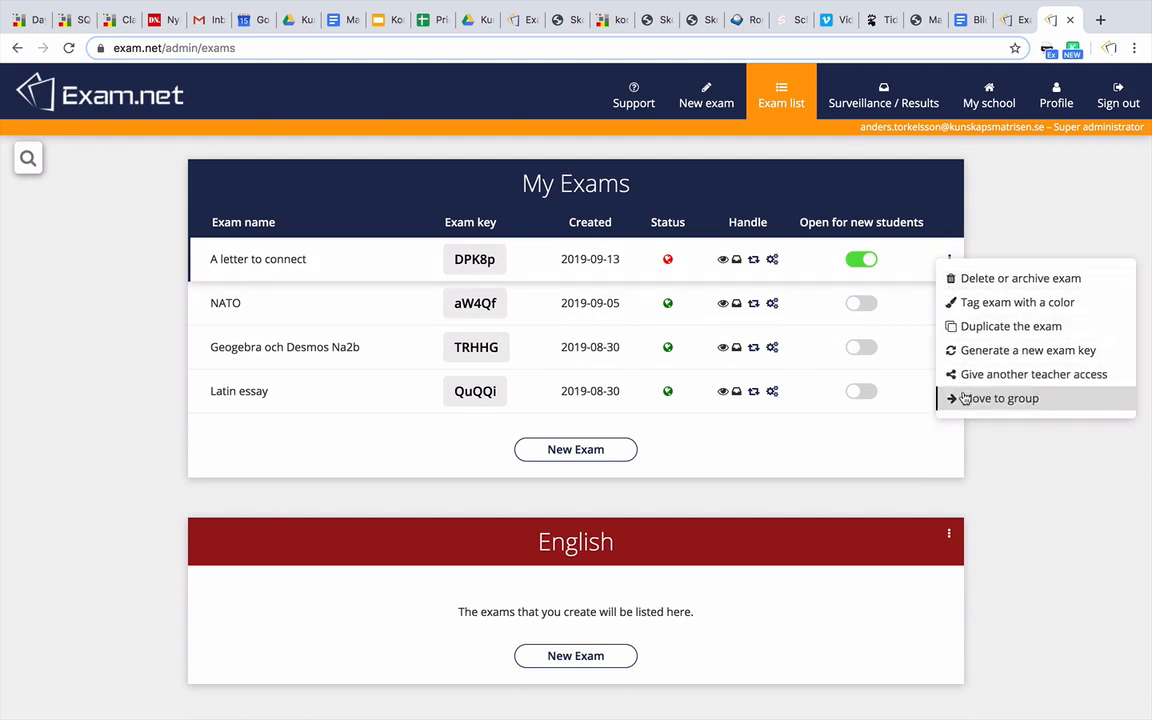
left_click(955, 398)
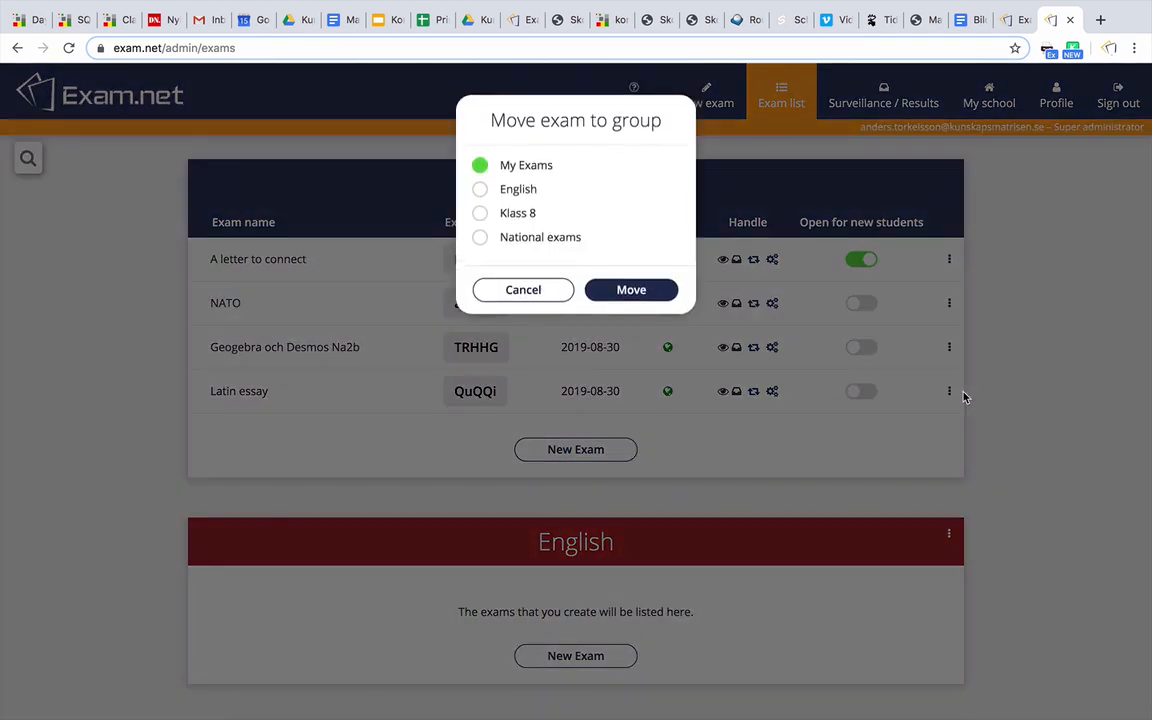
left_click(518, 195)
left_click(628, 296)
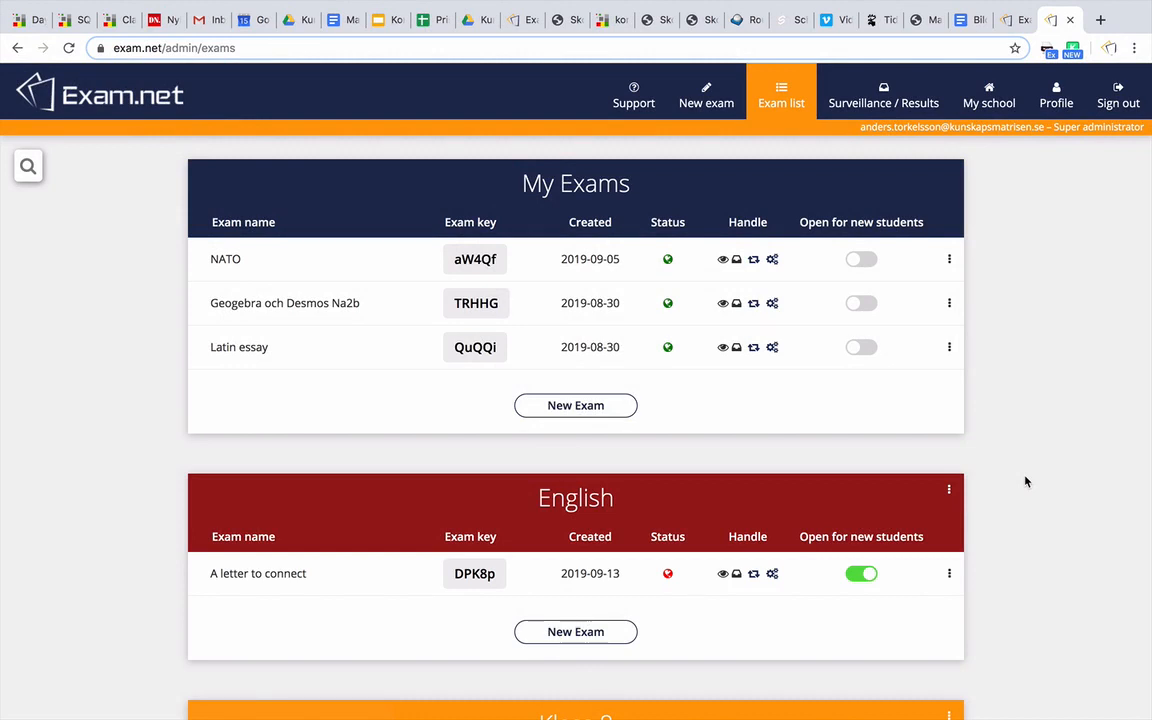
Duplicate 'A letter to connect' to make 'A letter to connect copy'
left_click(949, 575)
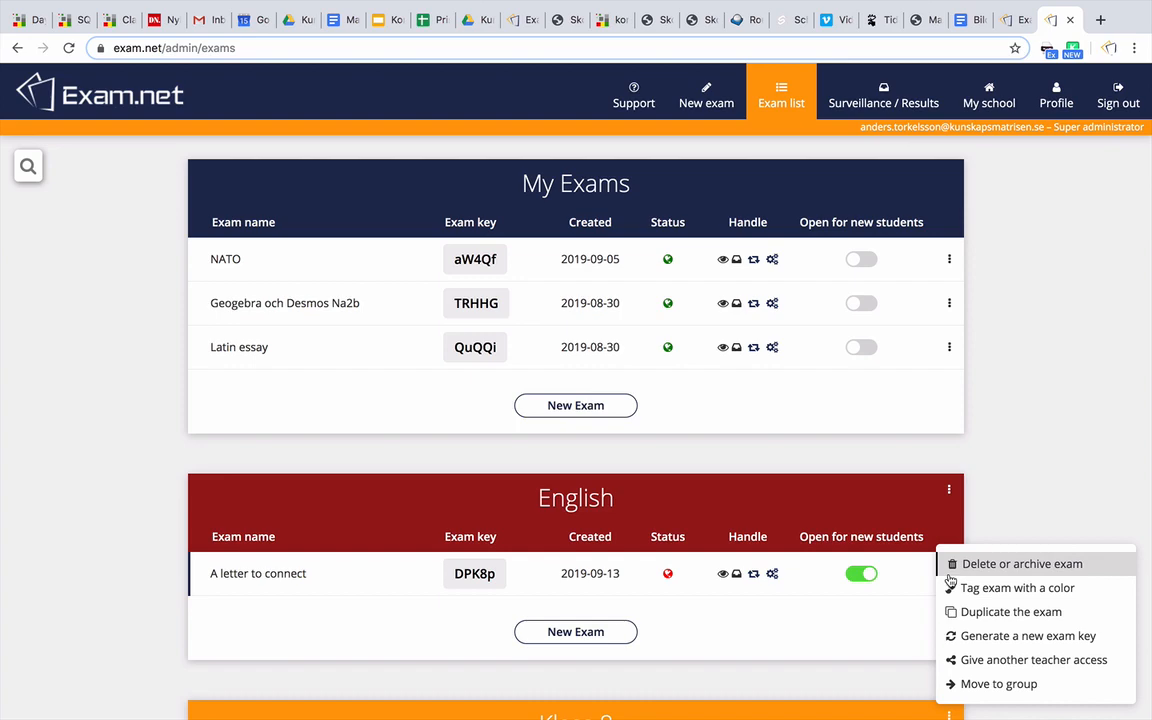
left_click(952, 612)
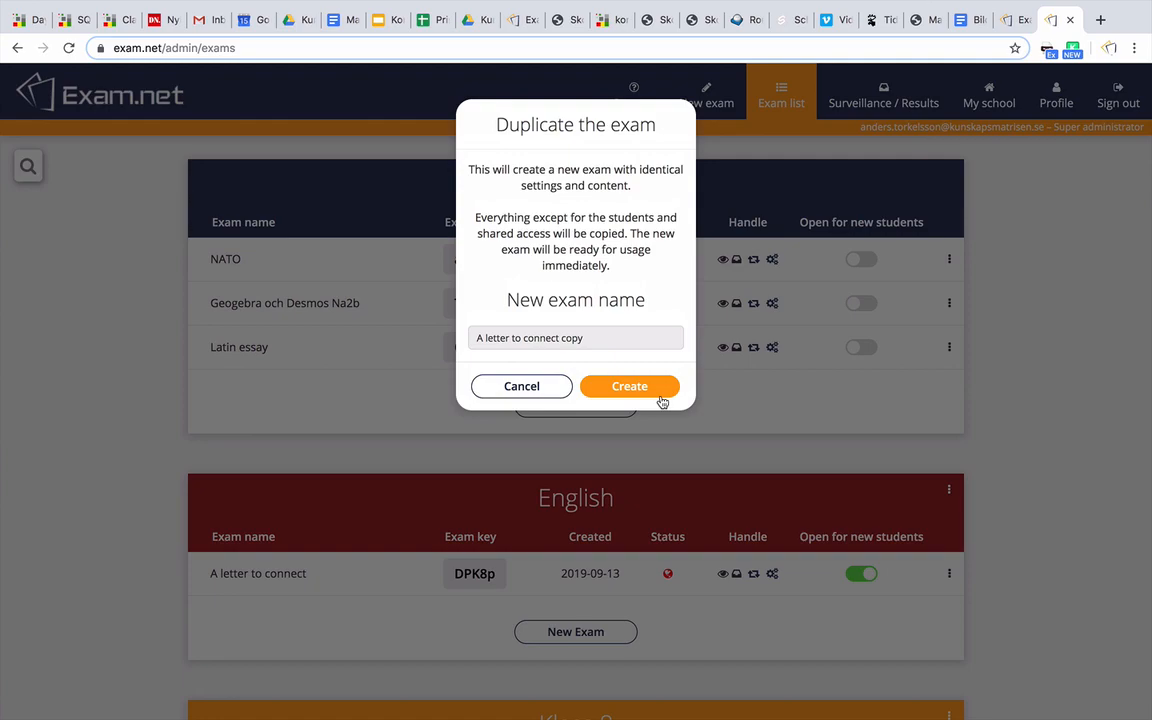
left_click(661, 401)
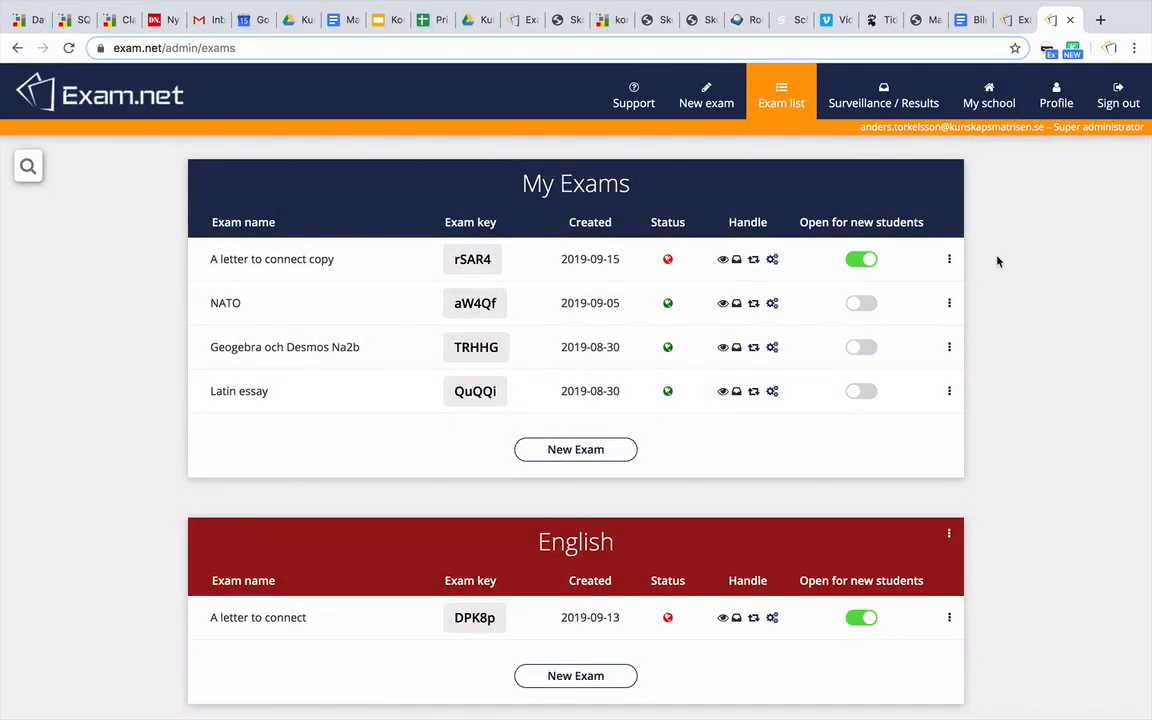
scroll(997, 258, "down", 2)
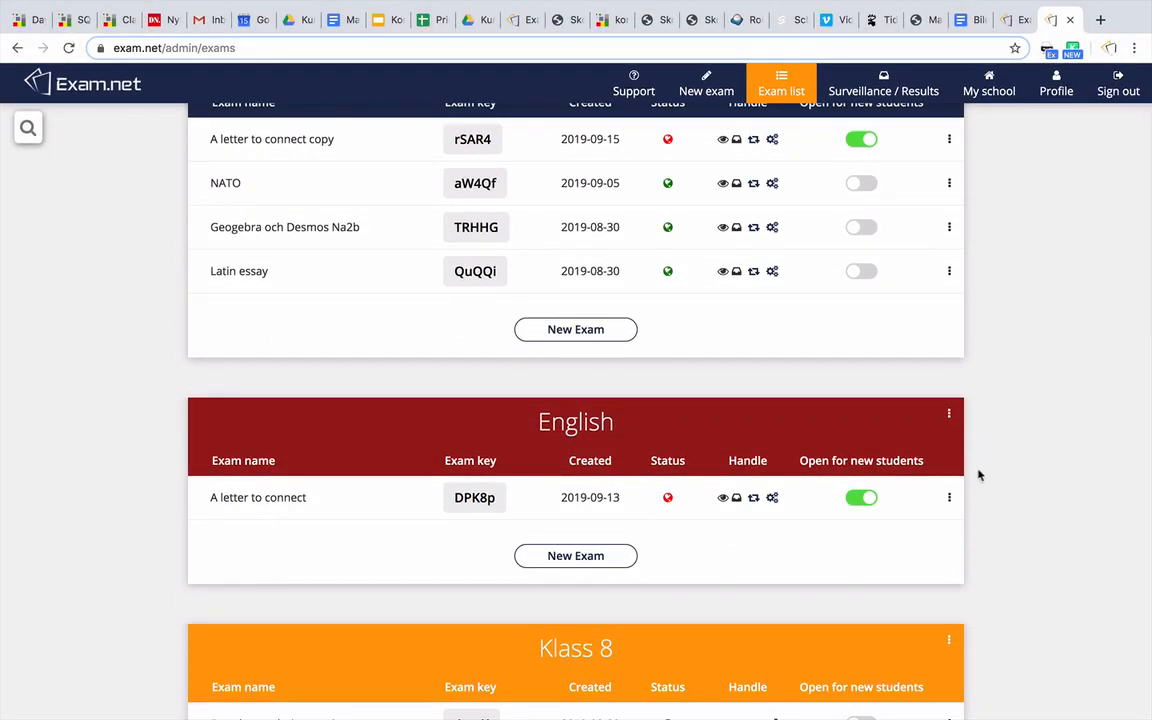
Give two colleagues access to 'A letter to connect' and save the sharing changes
left_click(949, 500)
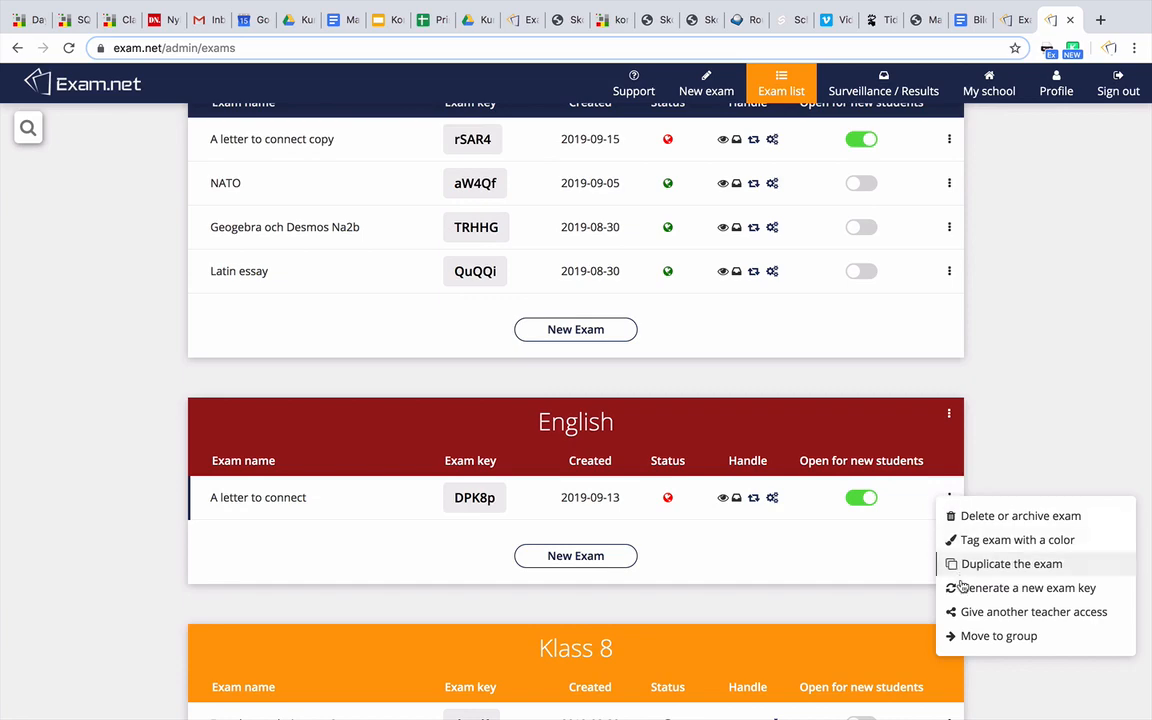
left_click(966, 612)
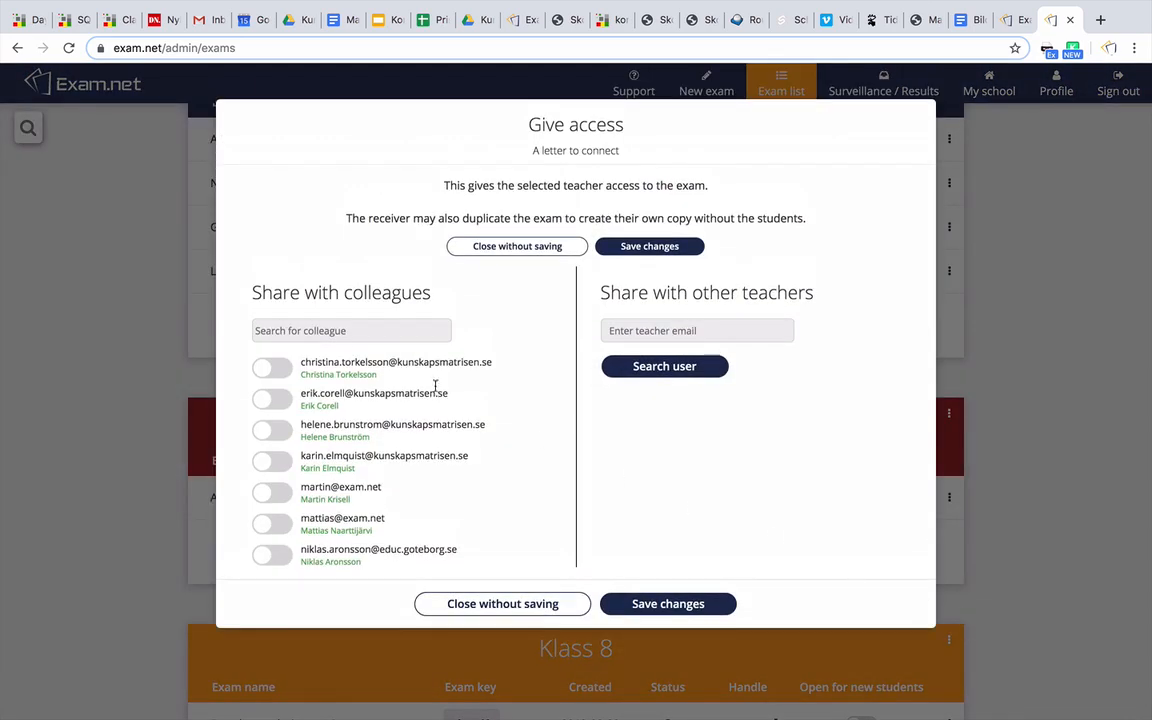
left_click(272, 369)
left_click(274, 400)
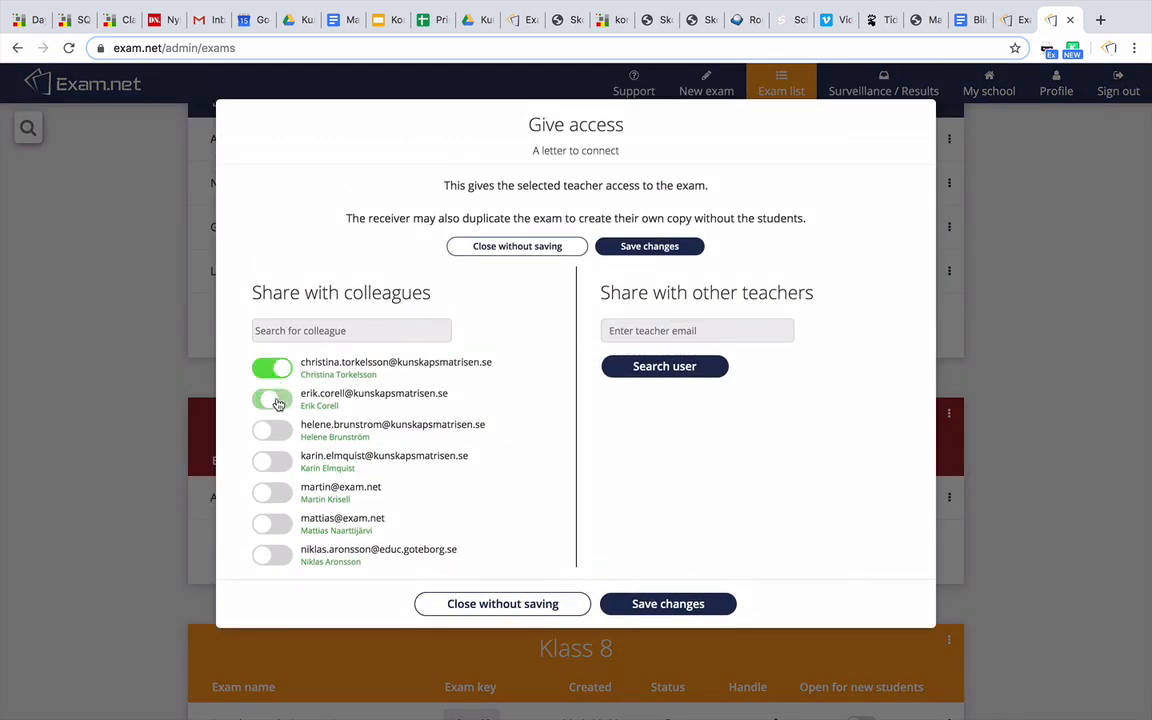
left_click(655, 605)
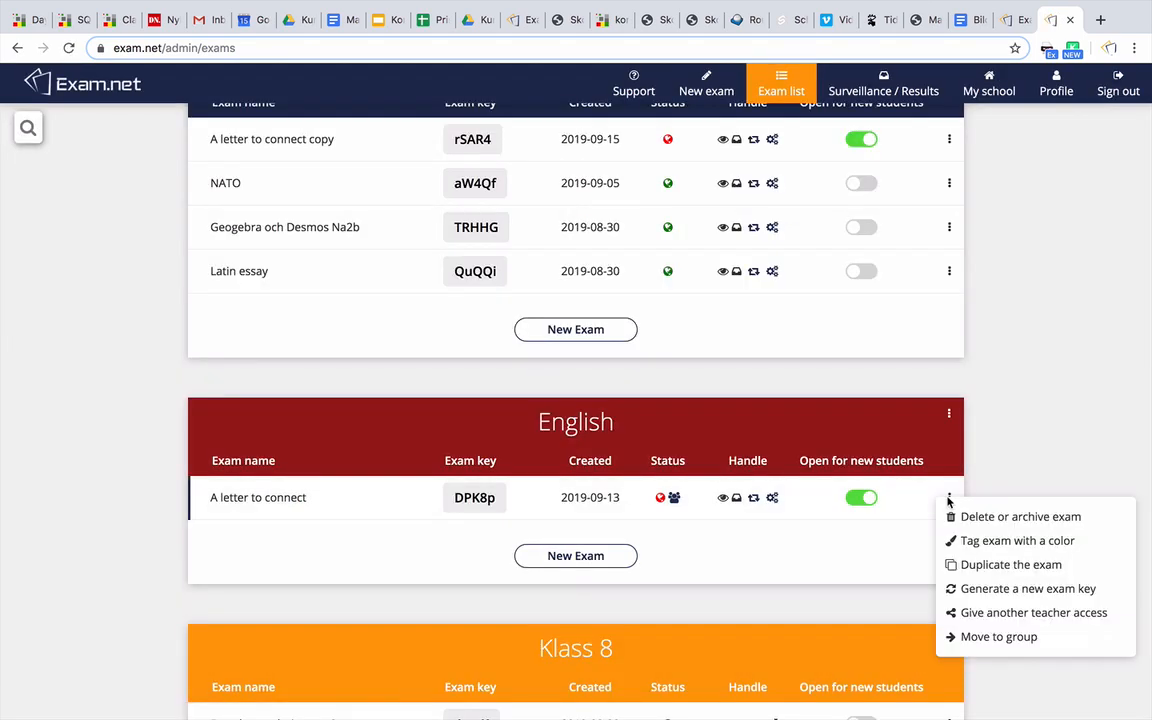
Cancel the delete-or-archive prompt and display the archived exams list
left_click(954, 518)
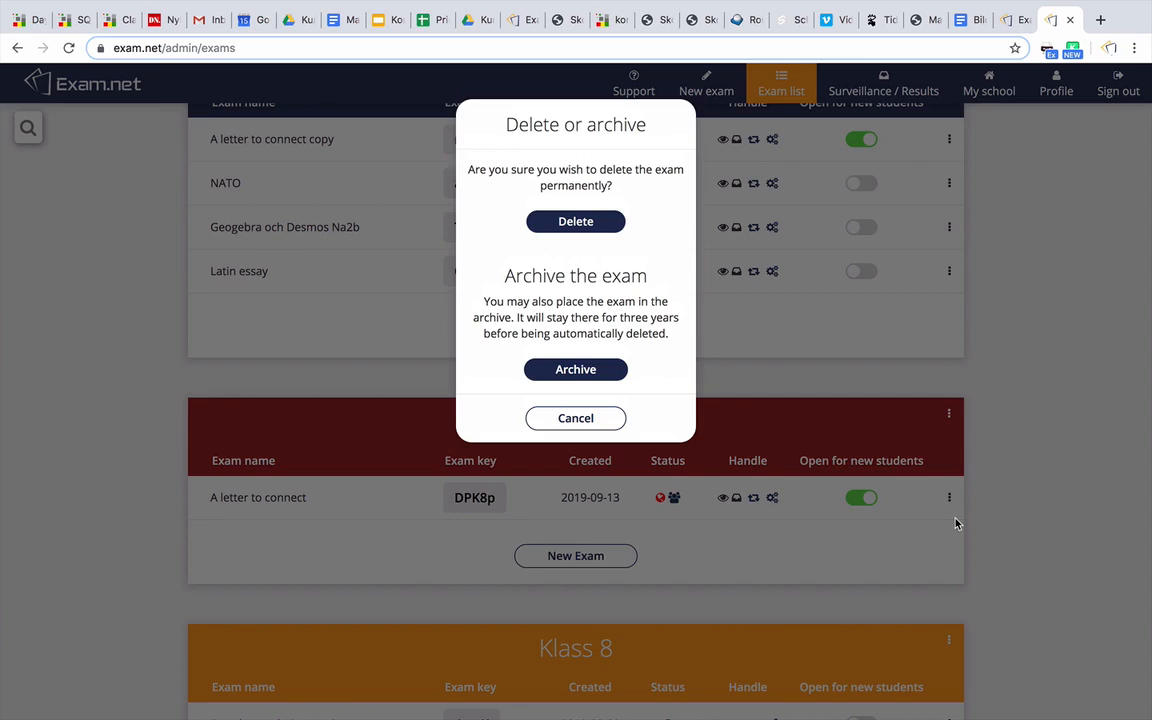
left_click(600, 417)
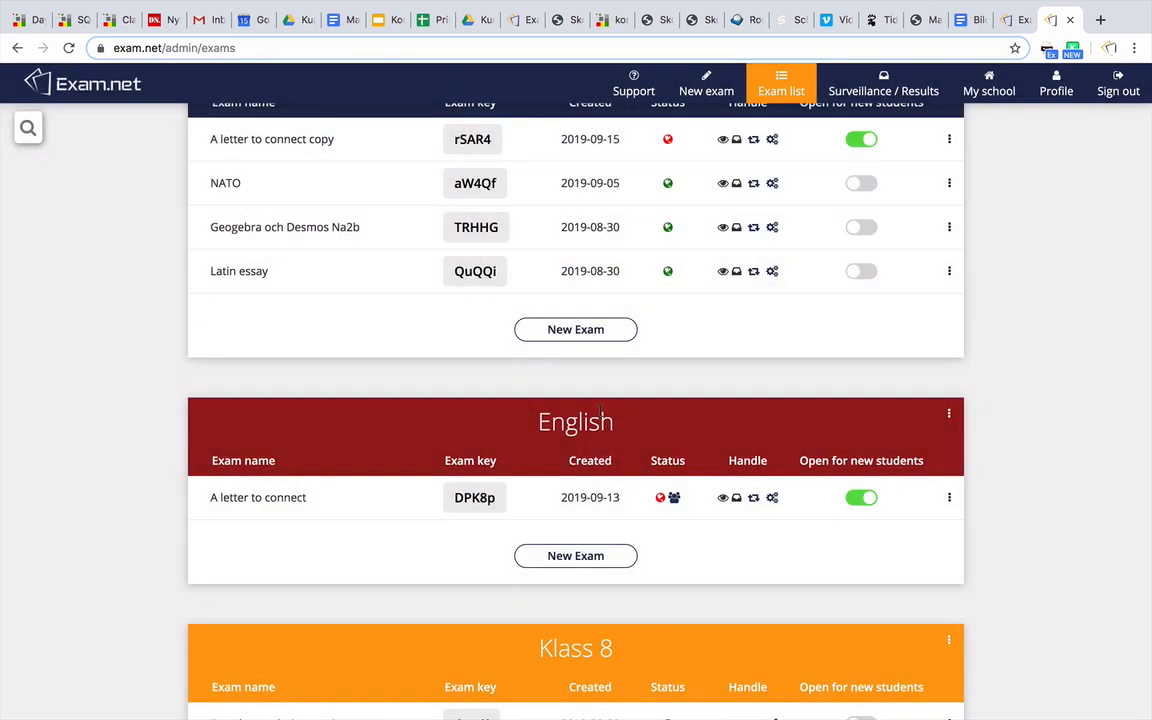
scroll(601, 410, "down", 8)
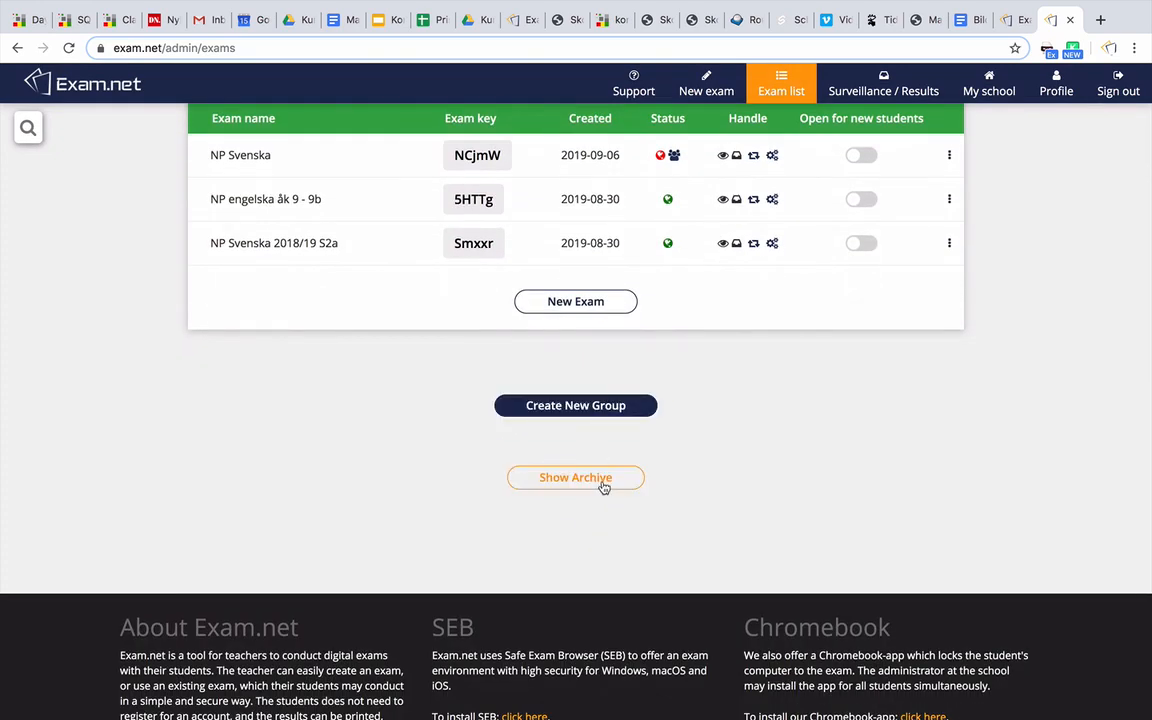
left_click(603, 486)
scroll(603, 486, "down", 2)
scroll(603, 487, "down", 1)
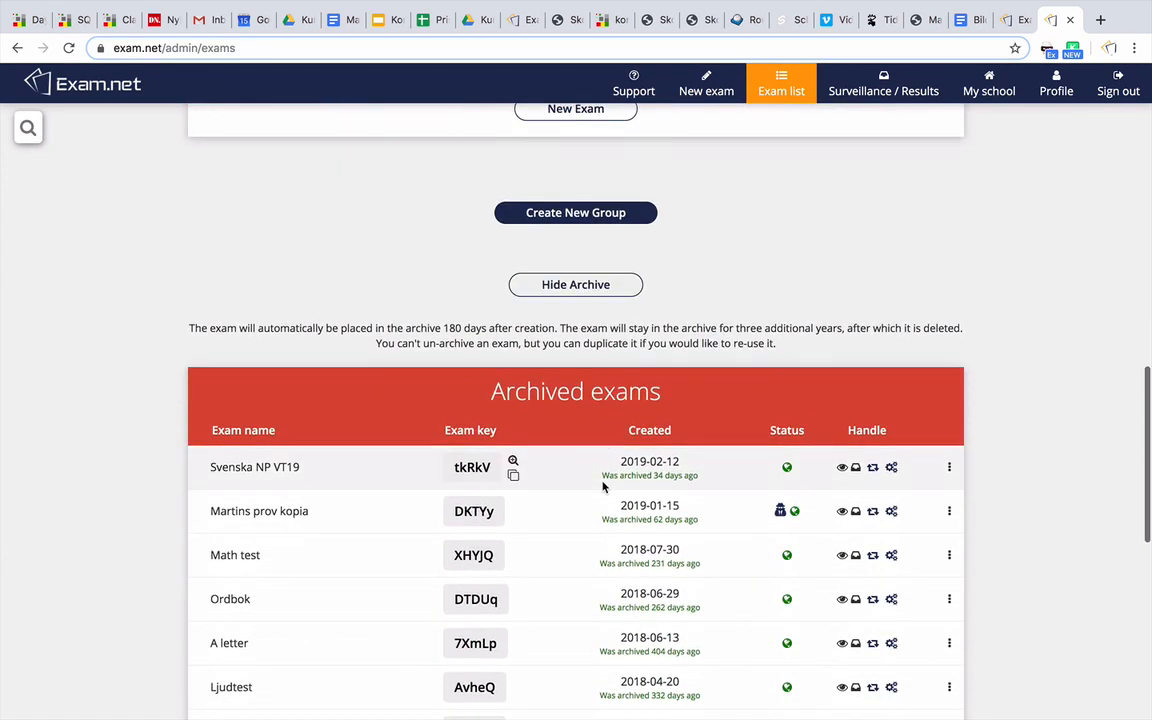